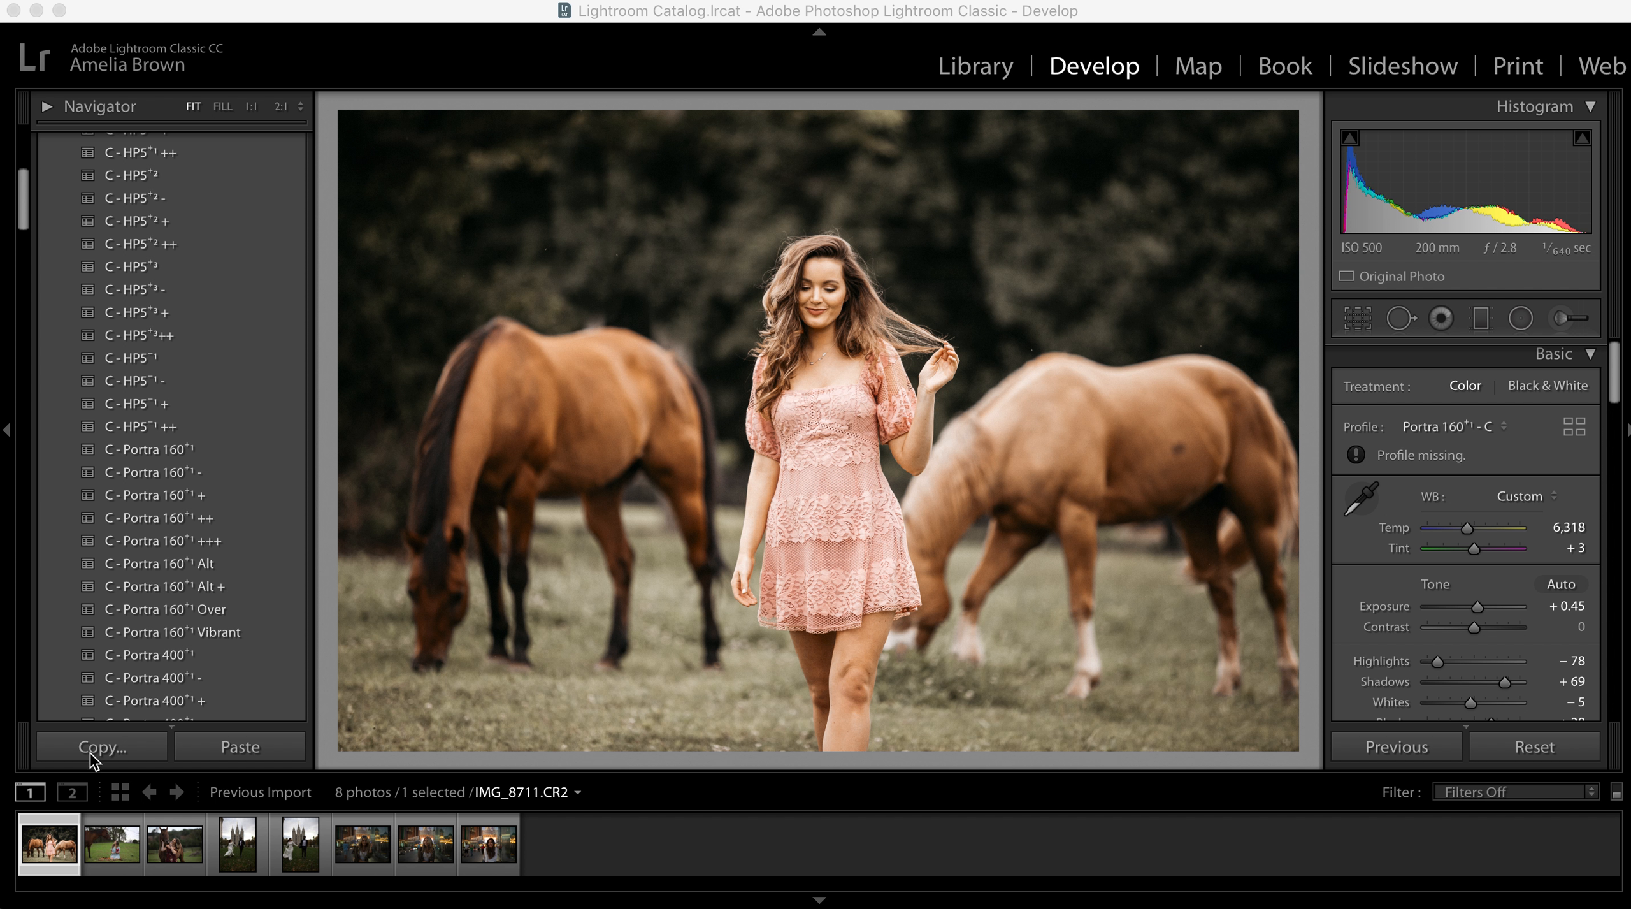
# Copy the develop settings of IMG_8711.CR2, leaving out local adjustments, transform, spot removal and crop, and paste them onto IMG_4778.CR2.
pyautogui.click(94, 751)
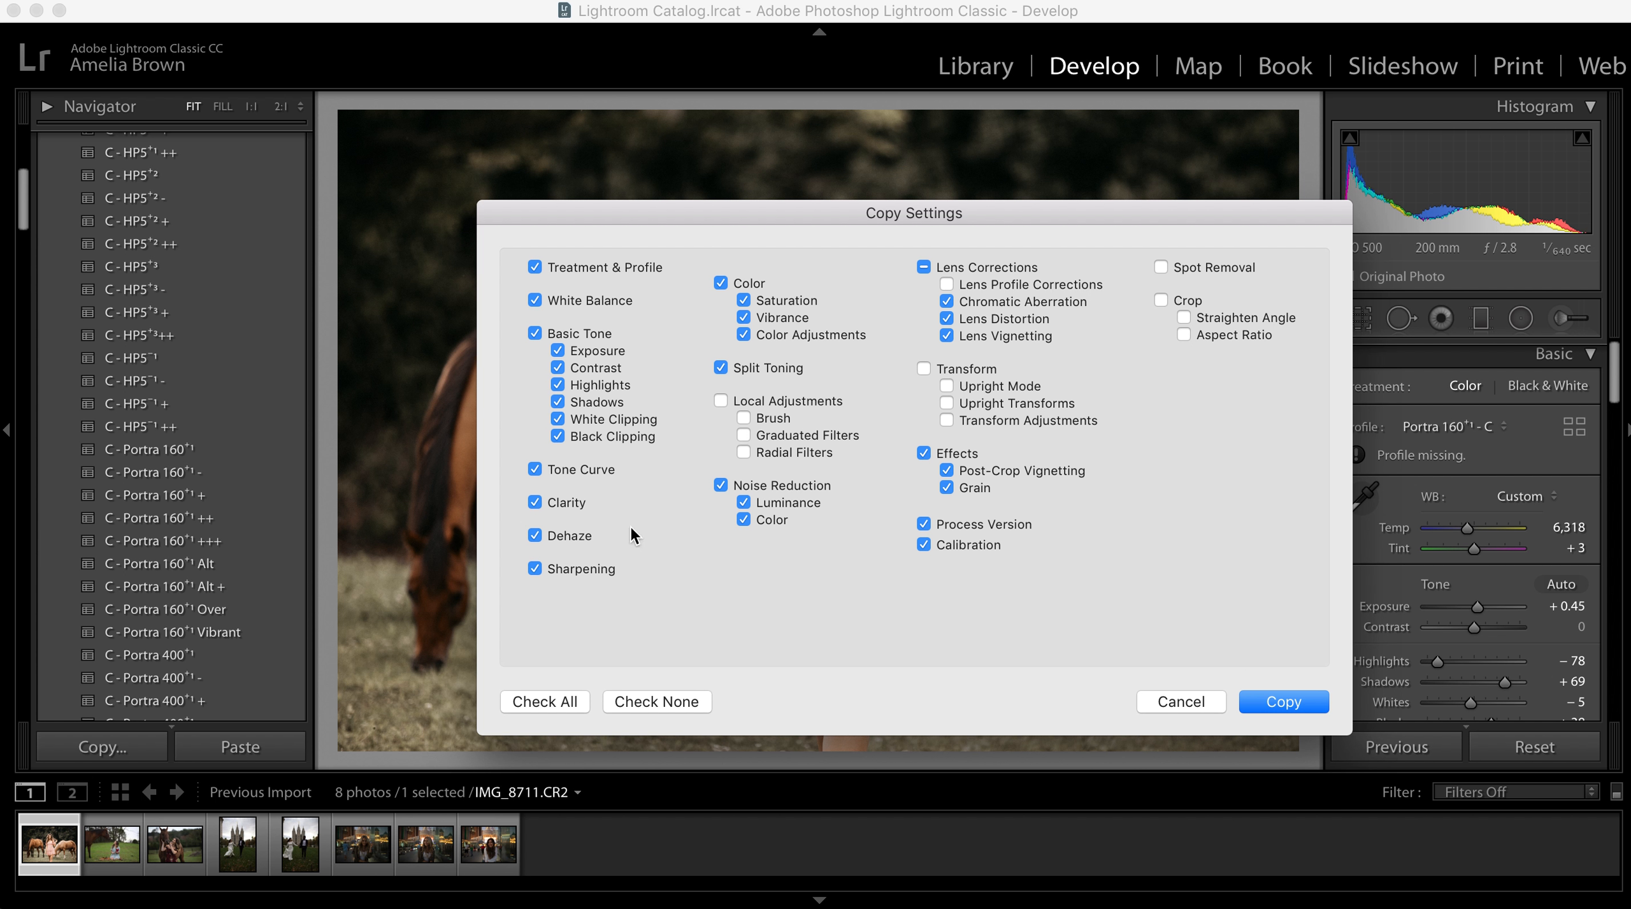
pyautogui.click(1272, 701)
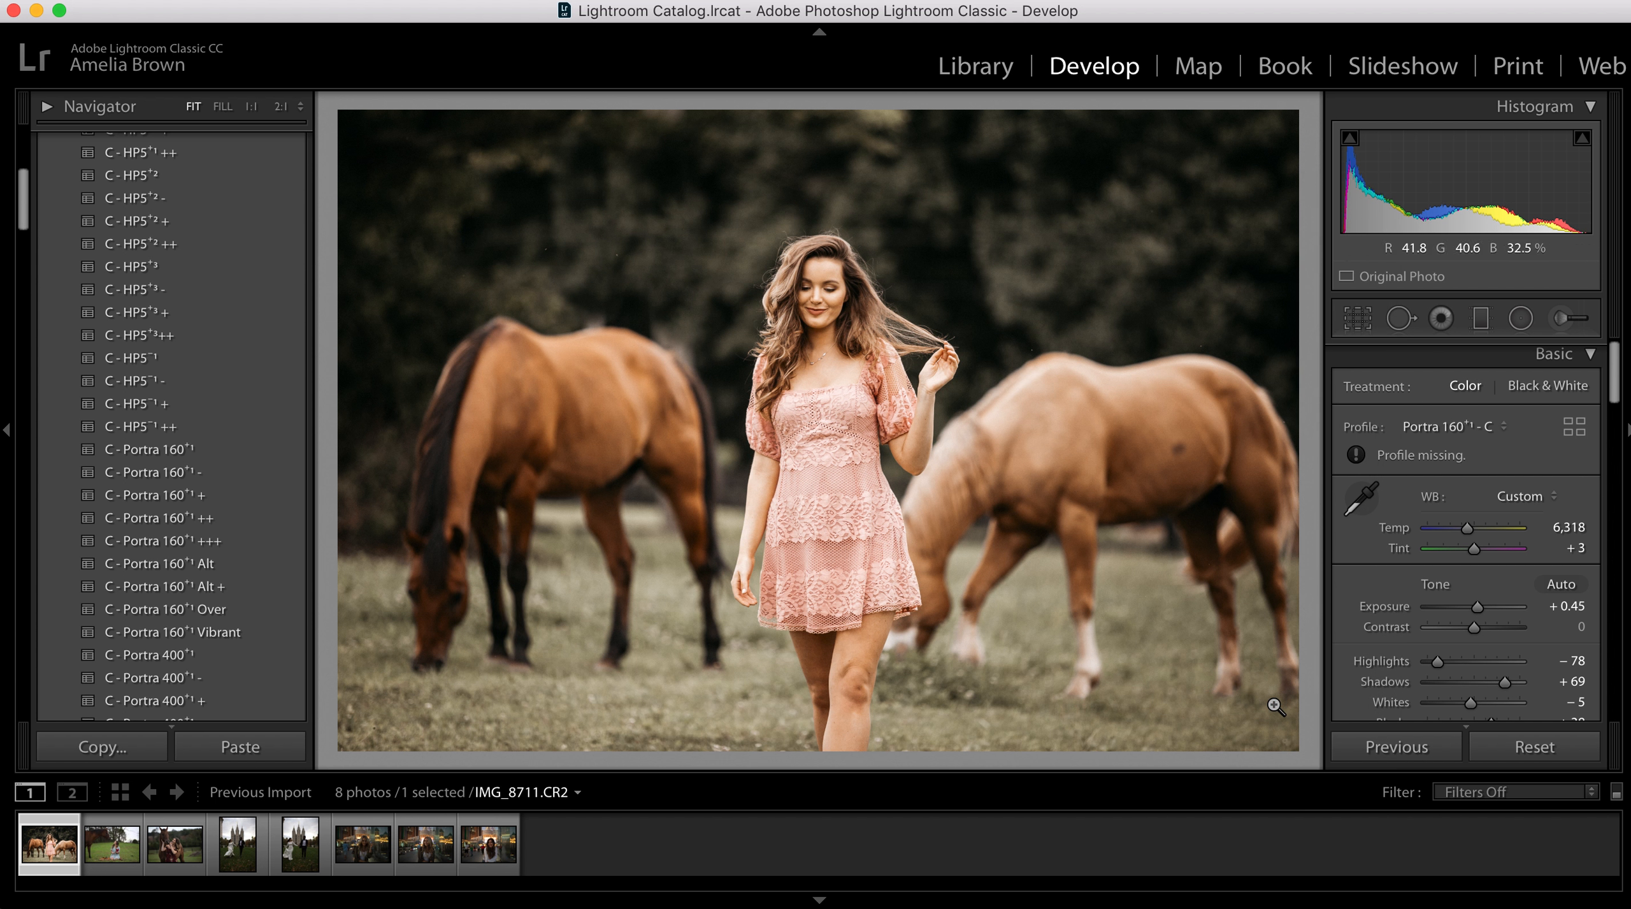
pyautogui.press('Right')
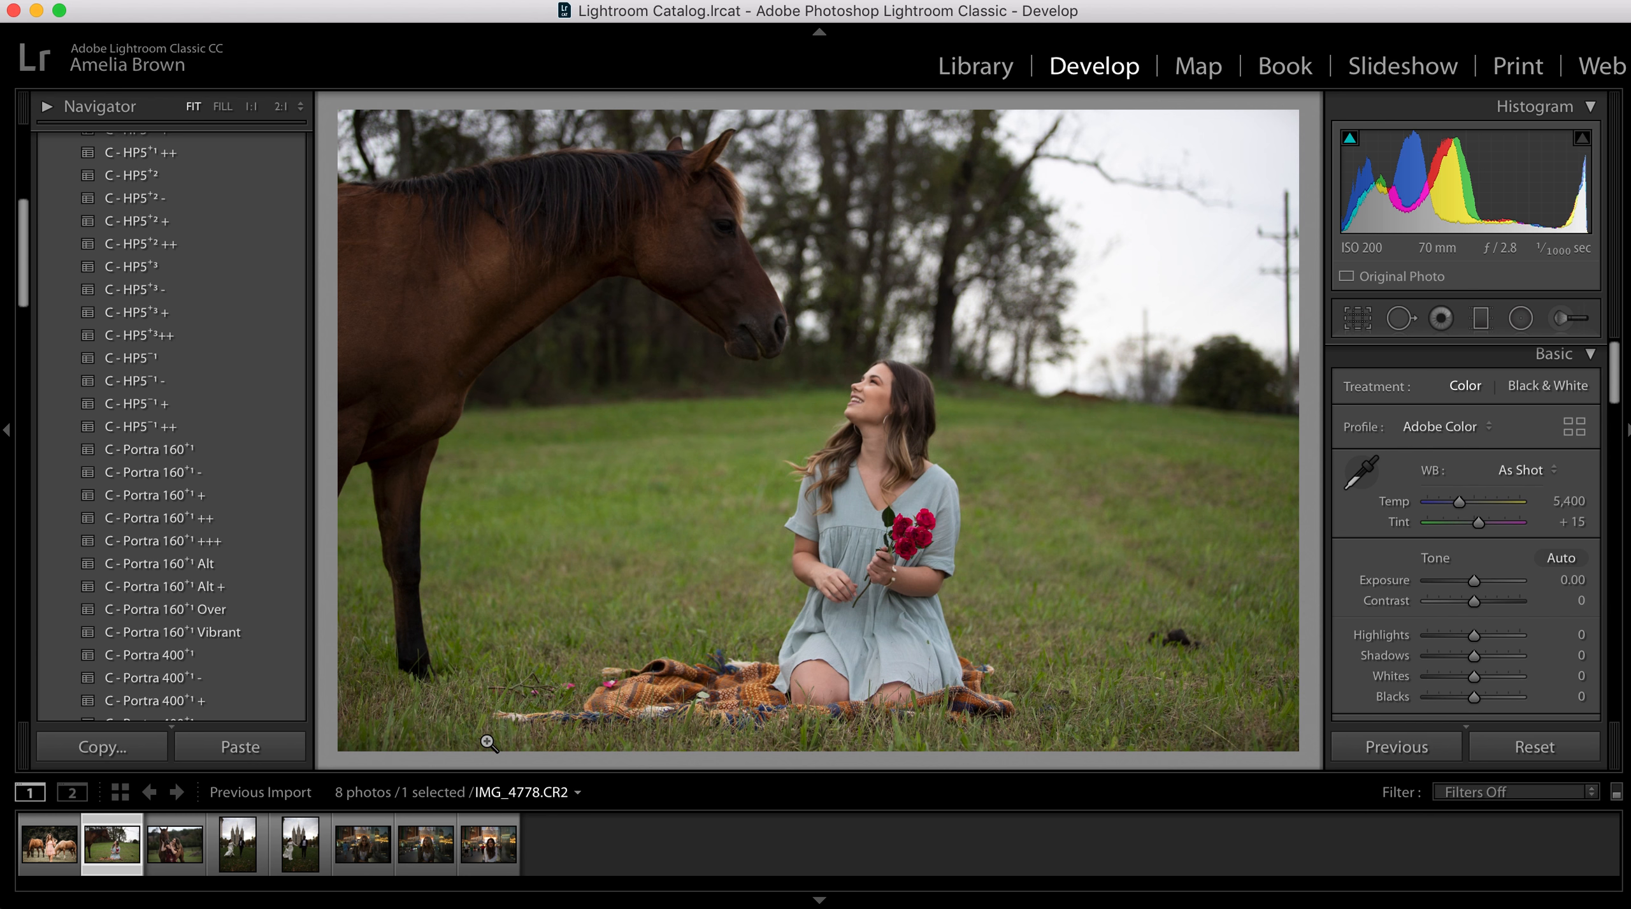
pyautogui.click(242, 750)
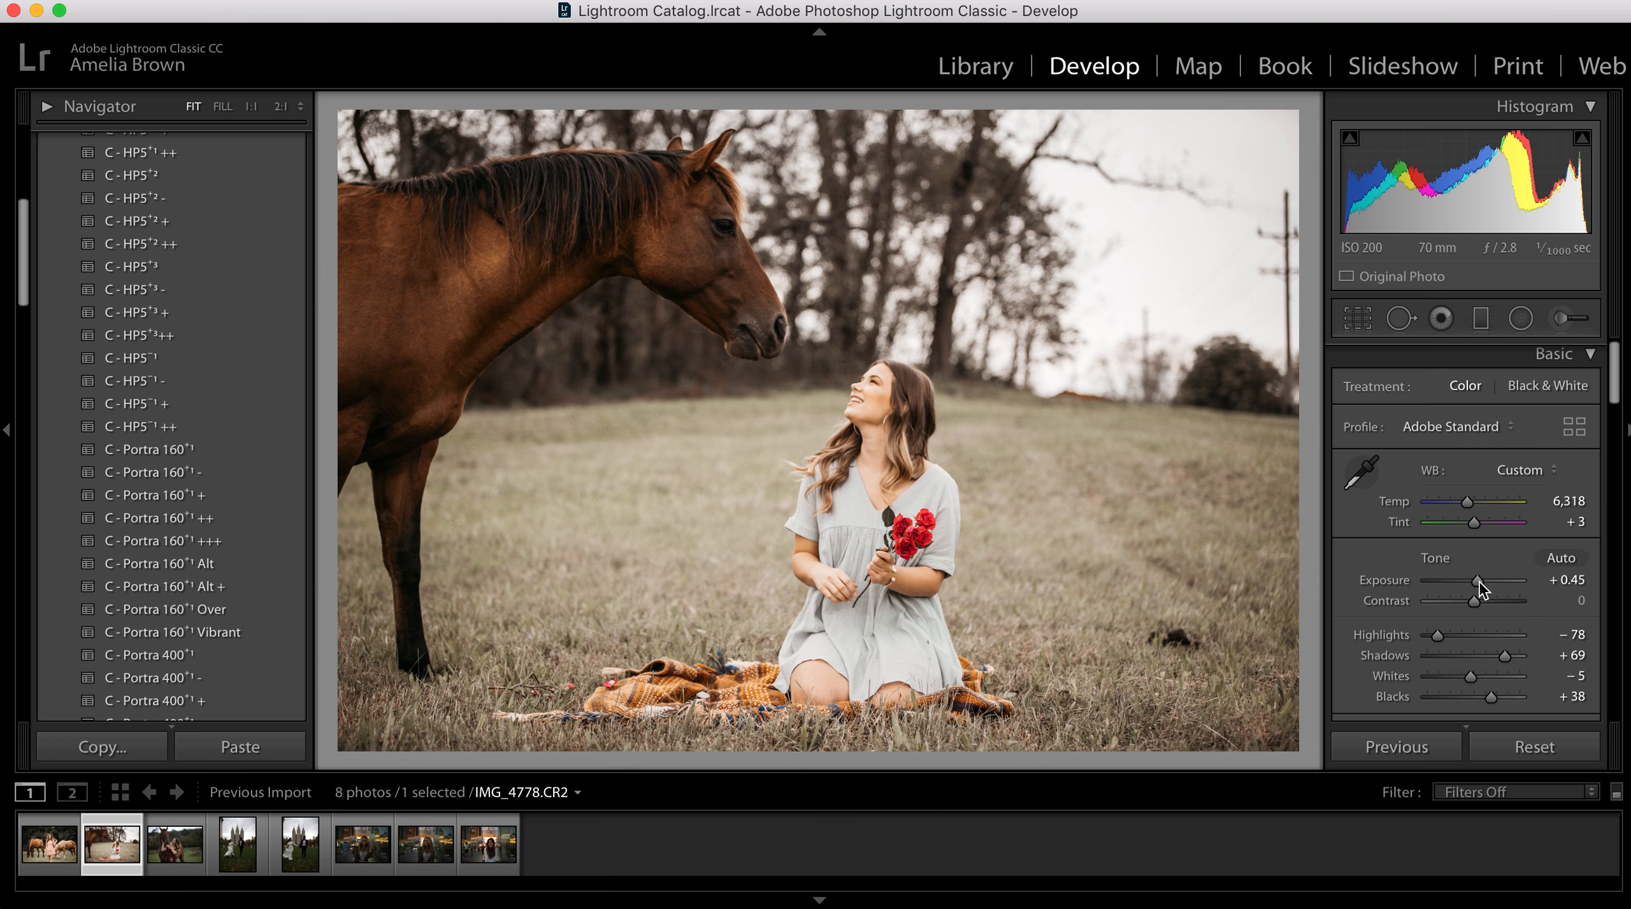
# Set the photo's temperature to 6,601 and exposure to +0.20, and compare the edit with the original.
pyautogui.moveTo(1478, 581); pyautogui.dragTo(1478, 581)
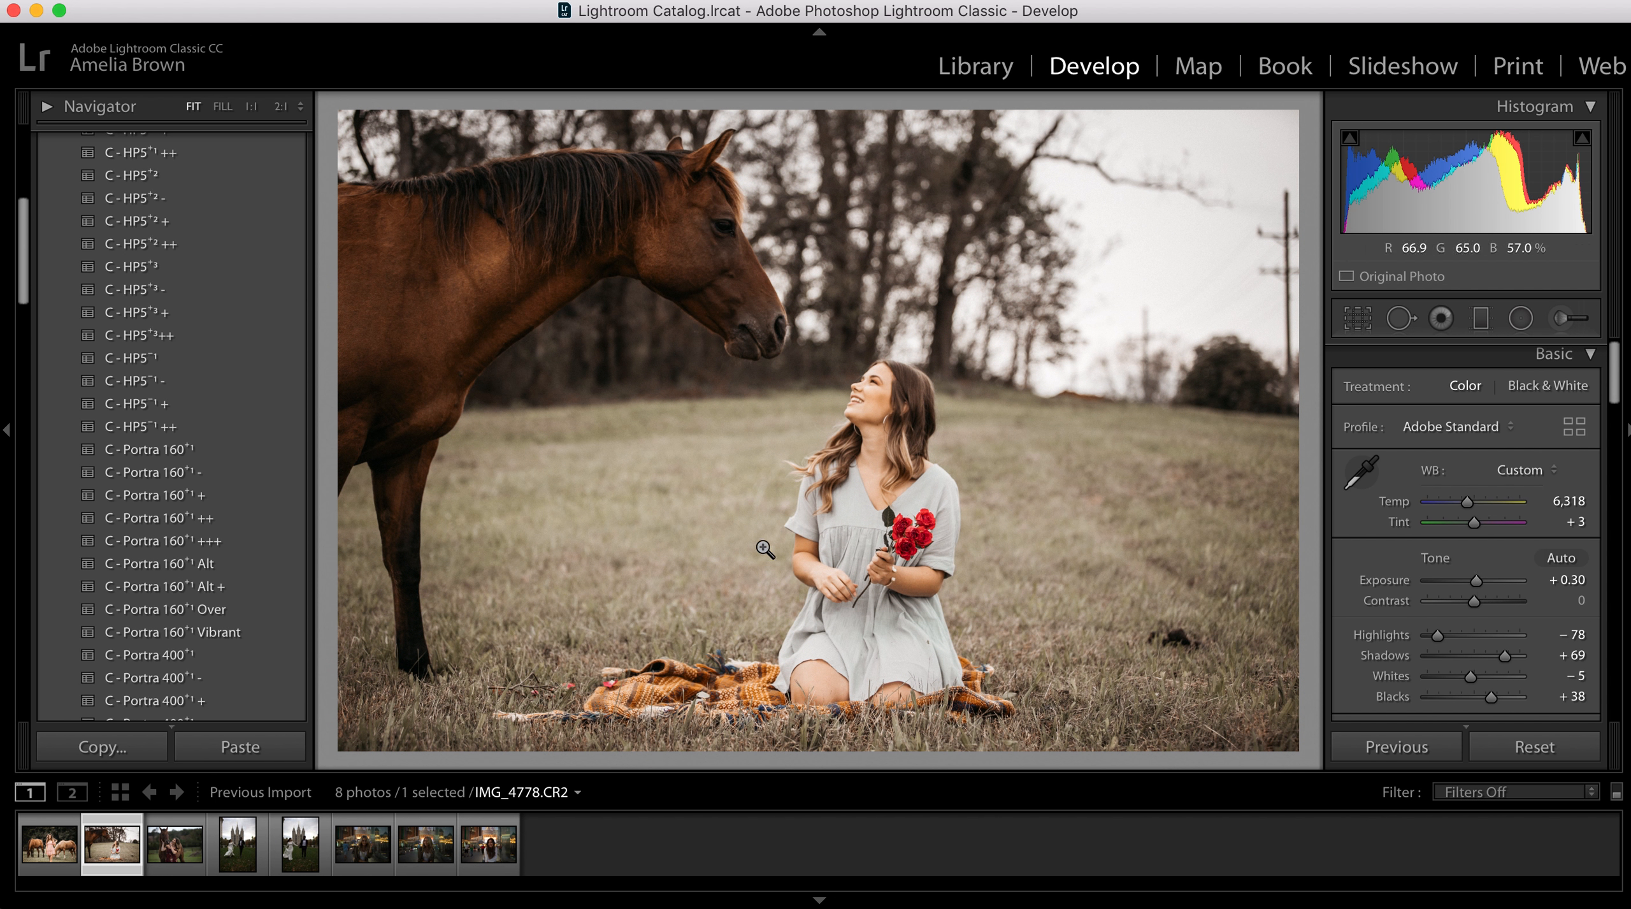
pyautogui.moveTo(1467, 507); pyautogui.dragTo(1471, 515)
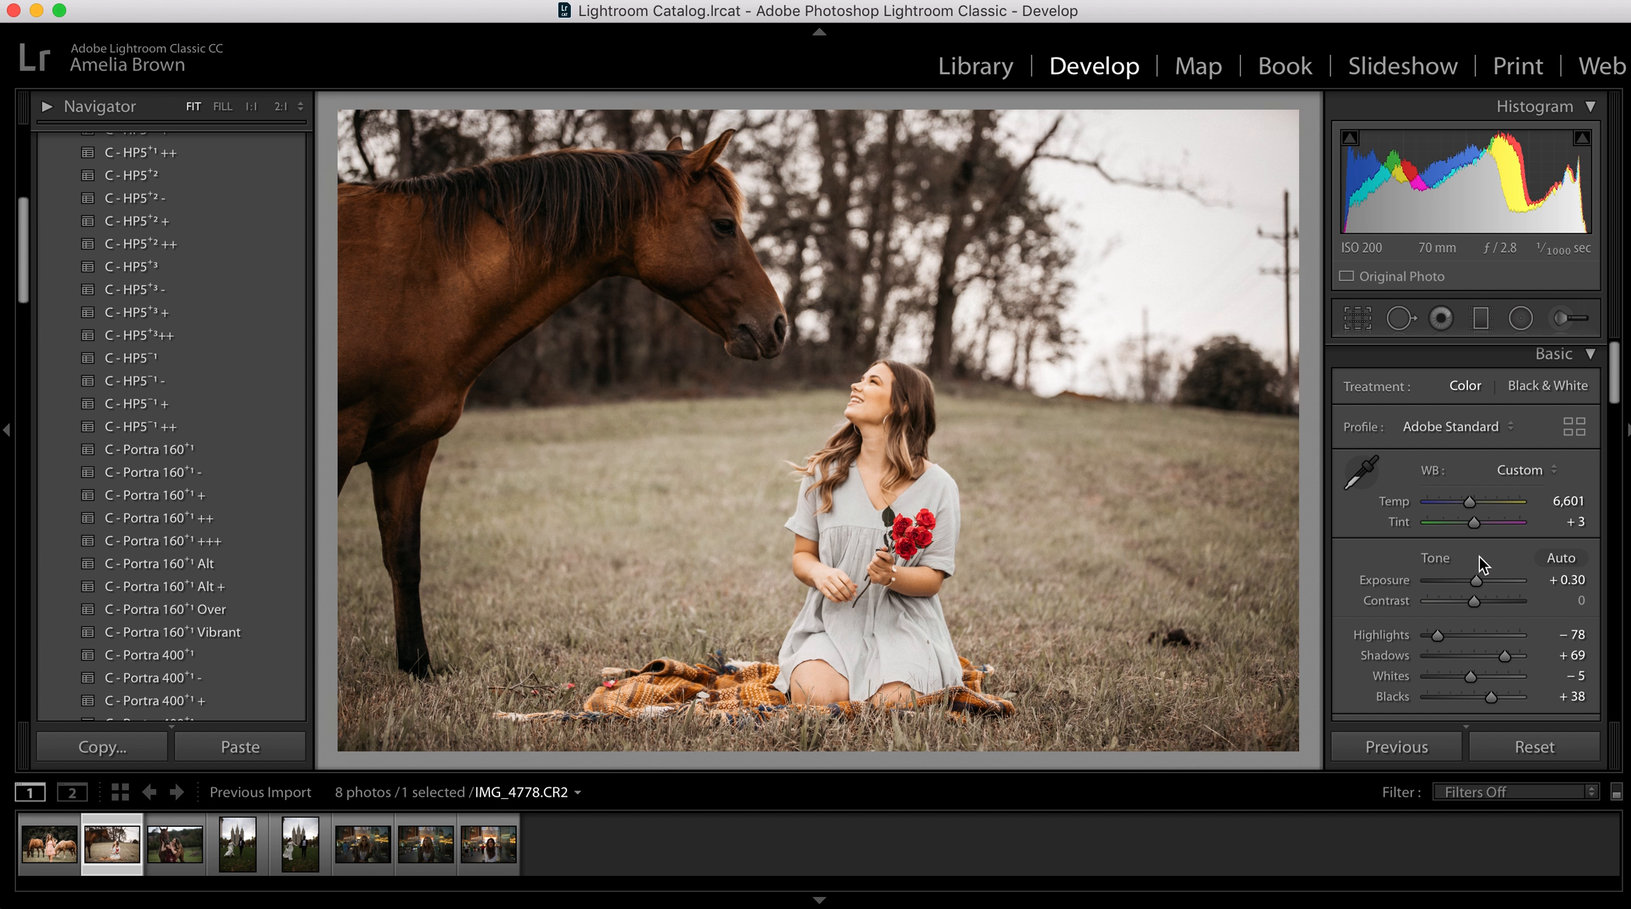
pyautogui.moveTo(1479, 579); pyautogui.dragTo(1478, 582)
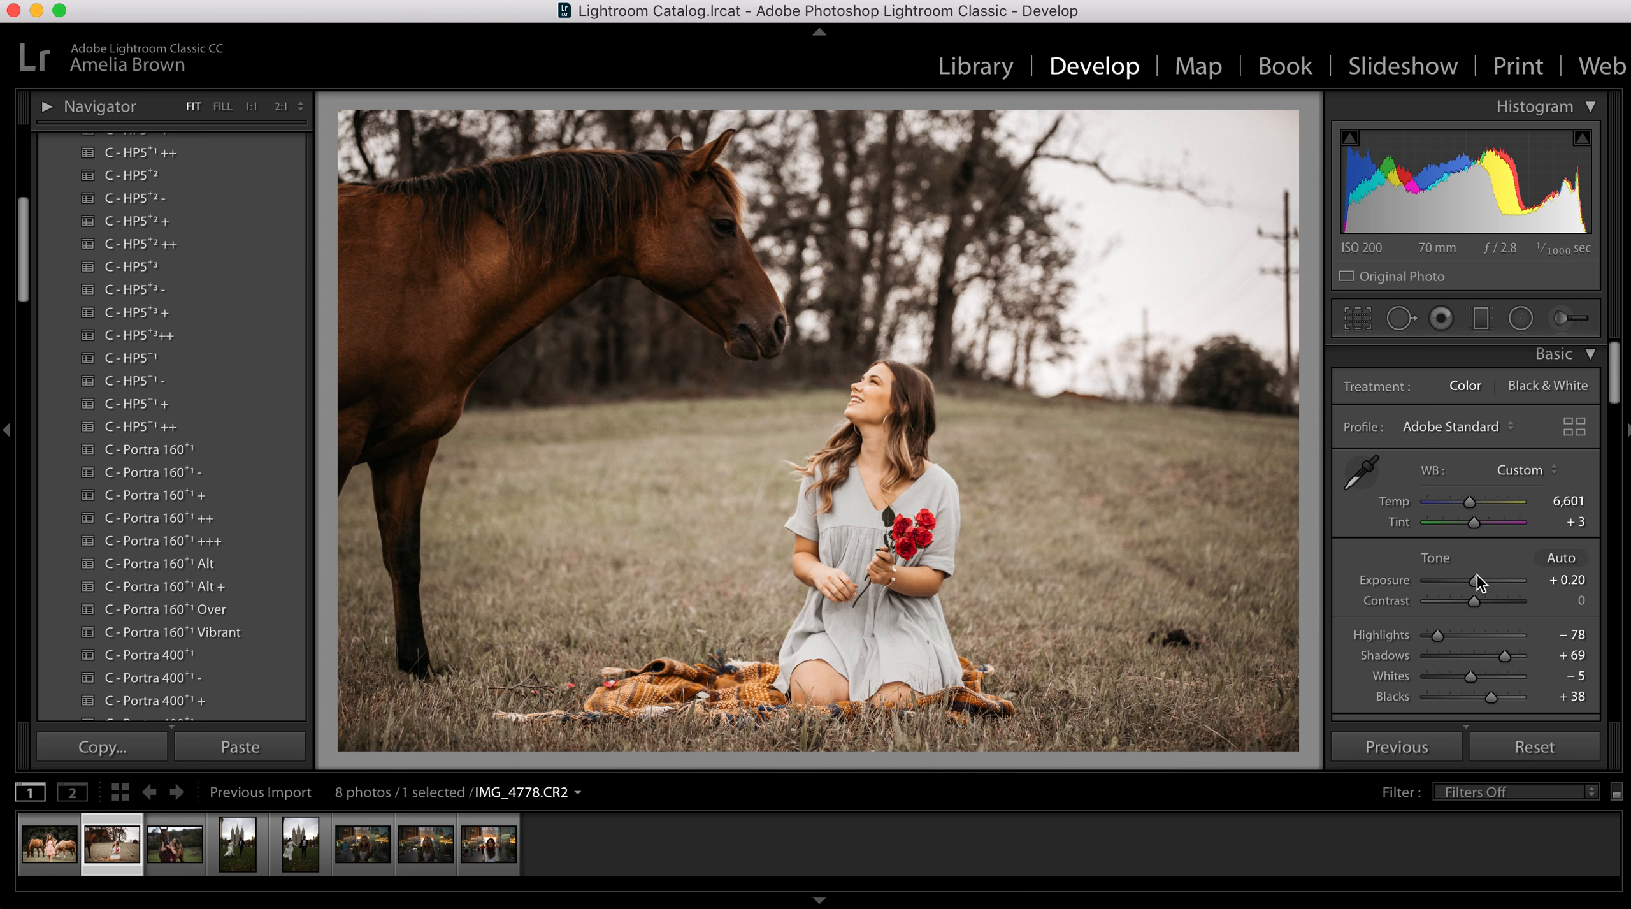
pyautogui.press('\\')
pyautogui.press('\\')
pyautogui.press('\\')
pyautogui.press('\\')
# Clone out the dark clump in the grass beside the woman with a size 80 brush, sampling grass between her and the clump.
pyautogui.press('q')
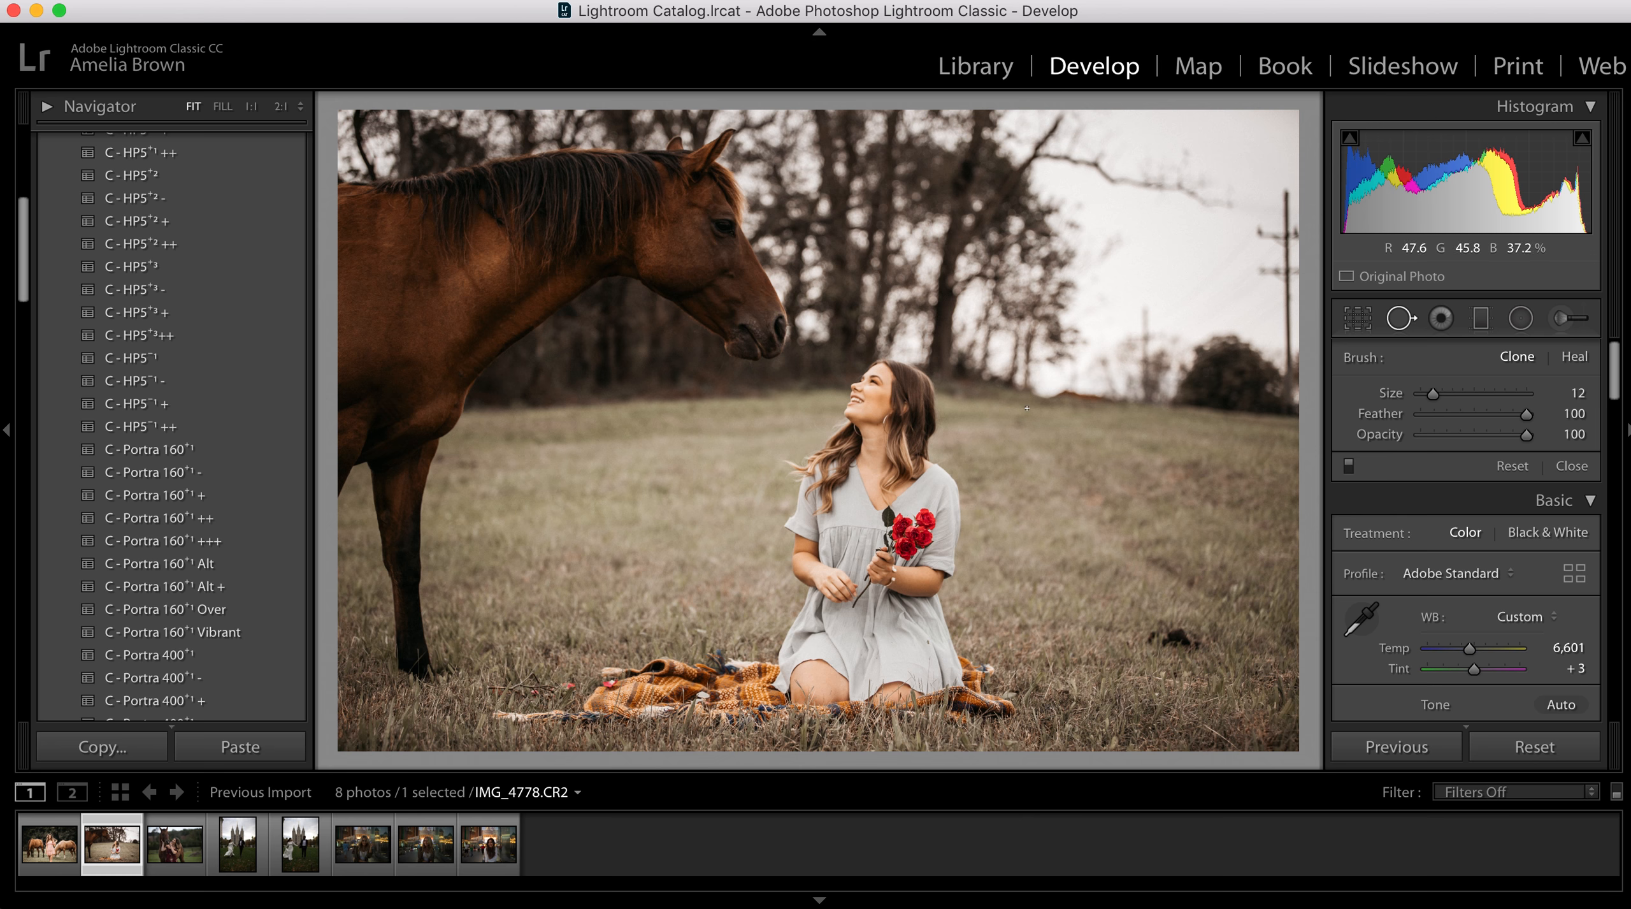
pyautogui.moveTo(1434, 395); pyautogui.dragTo(1506, 402)
pyautogui.moveTo(1163, 636)
pyautogui.mouseDown()
pyautogui.moveTo(1205, 637)
pyautogui.moveTo(1180, 637)
pyautogui.mouseUp()
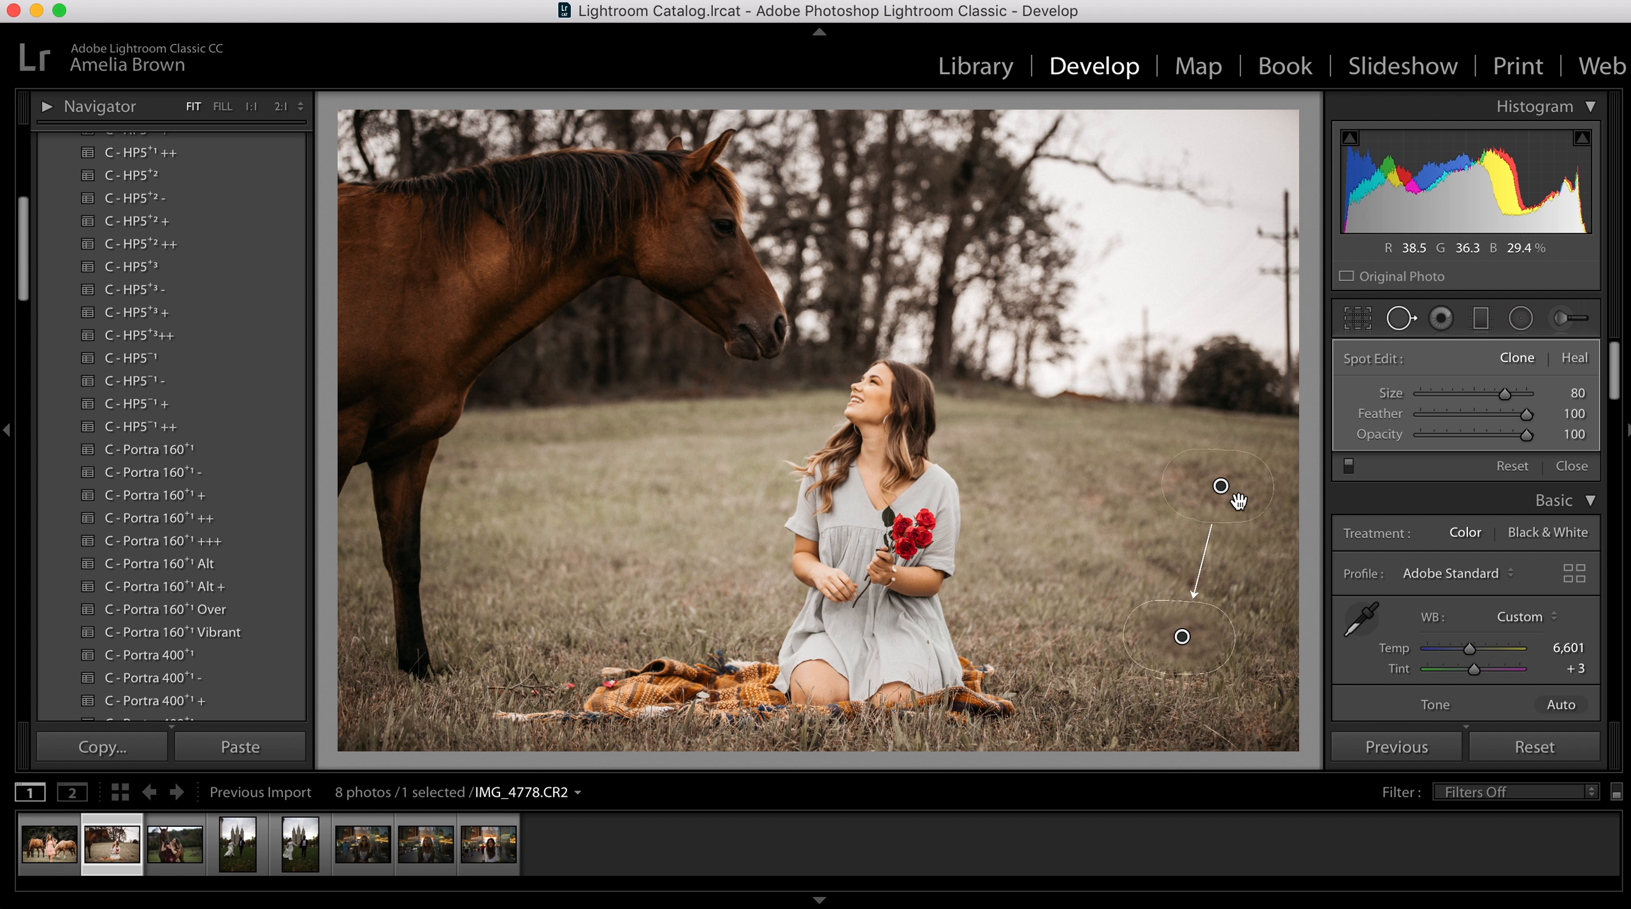
pyautogui.moveTo(1230, 492)
pyautogui.mouseDown()
pyautogui.moveTo(1092, 594)
pyautogui.moveTo(1094, 639)
pyautogui.mouseUp()
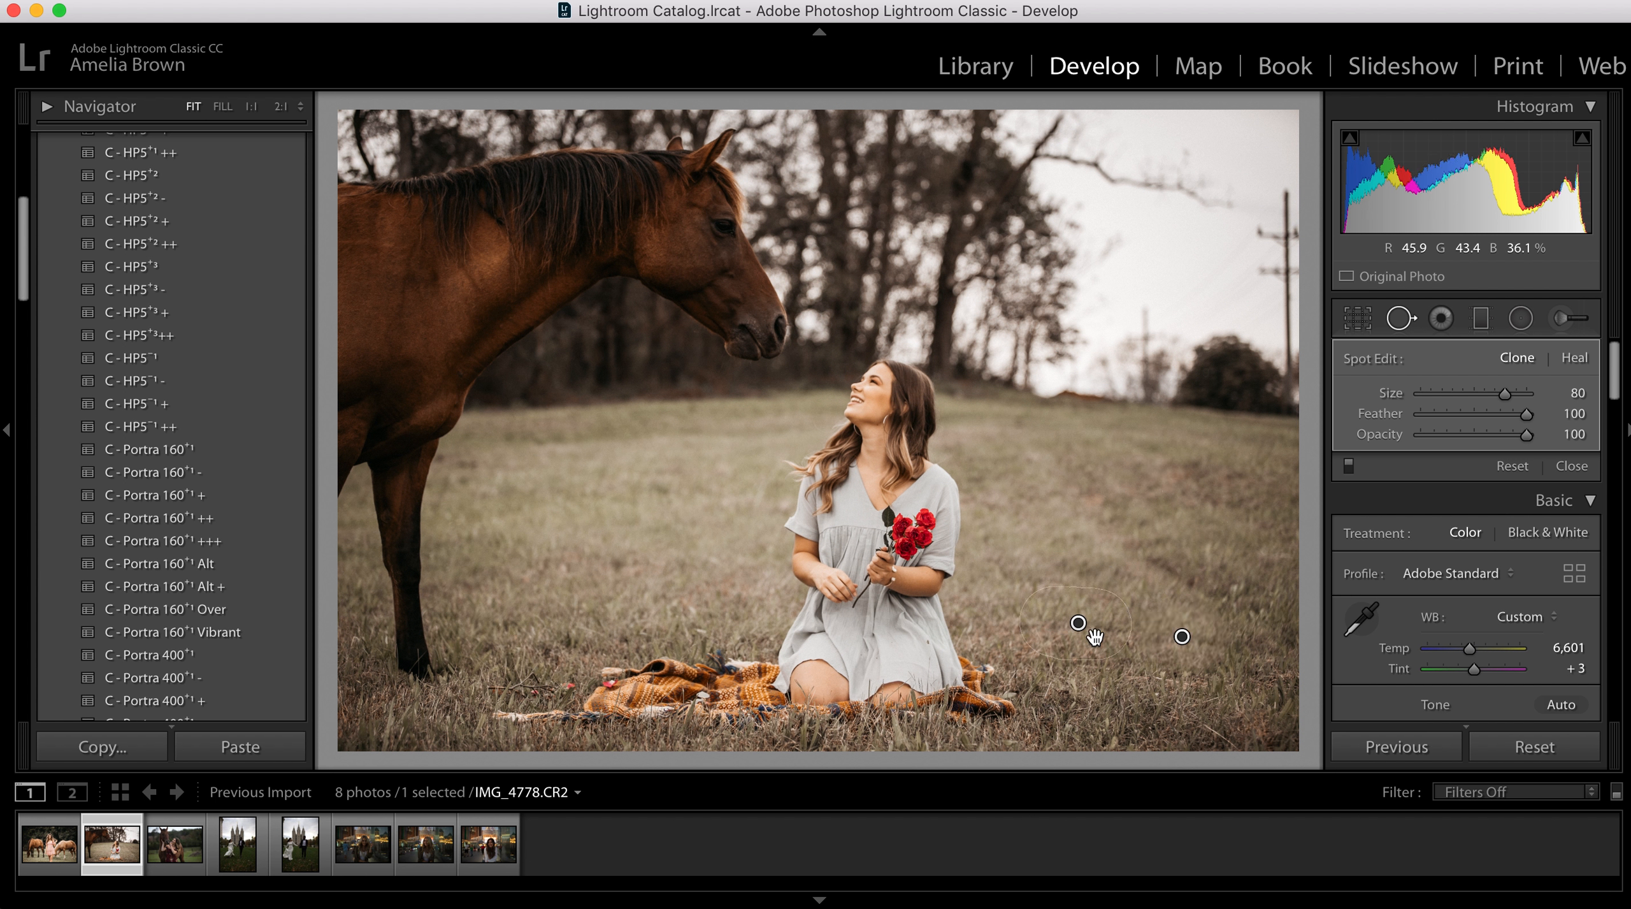
# Compare the Heal and Clone modes on the grass correction, ending on Clone, and close Spot Removal.
pyautogui.click(1574, 360)
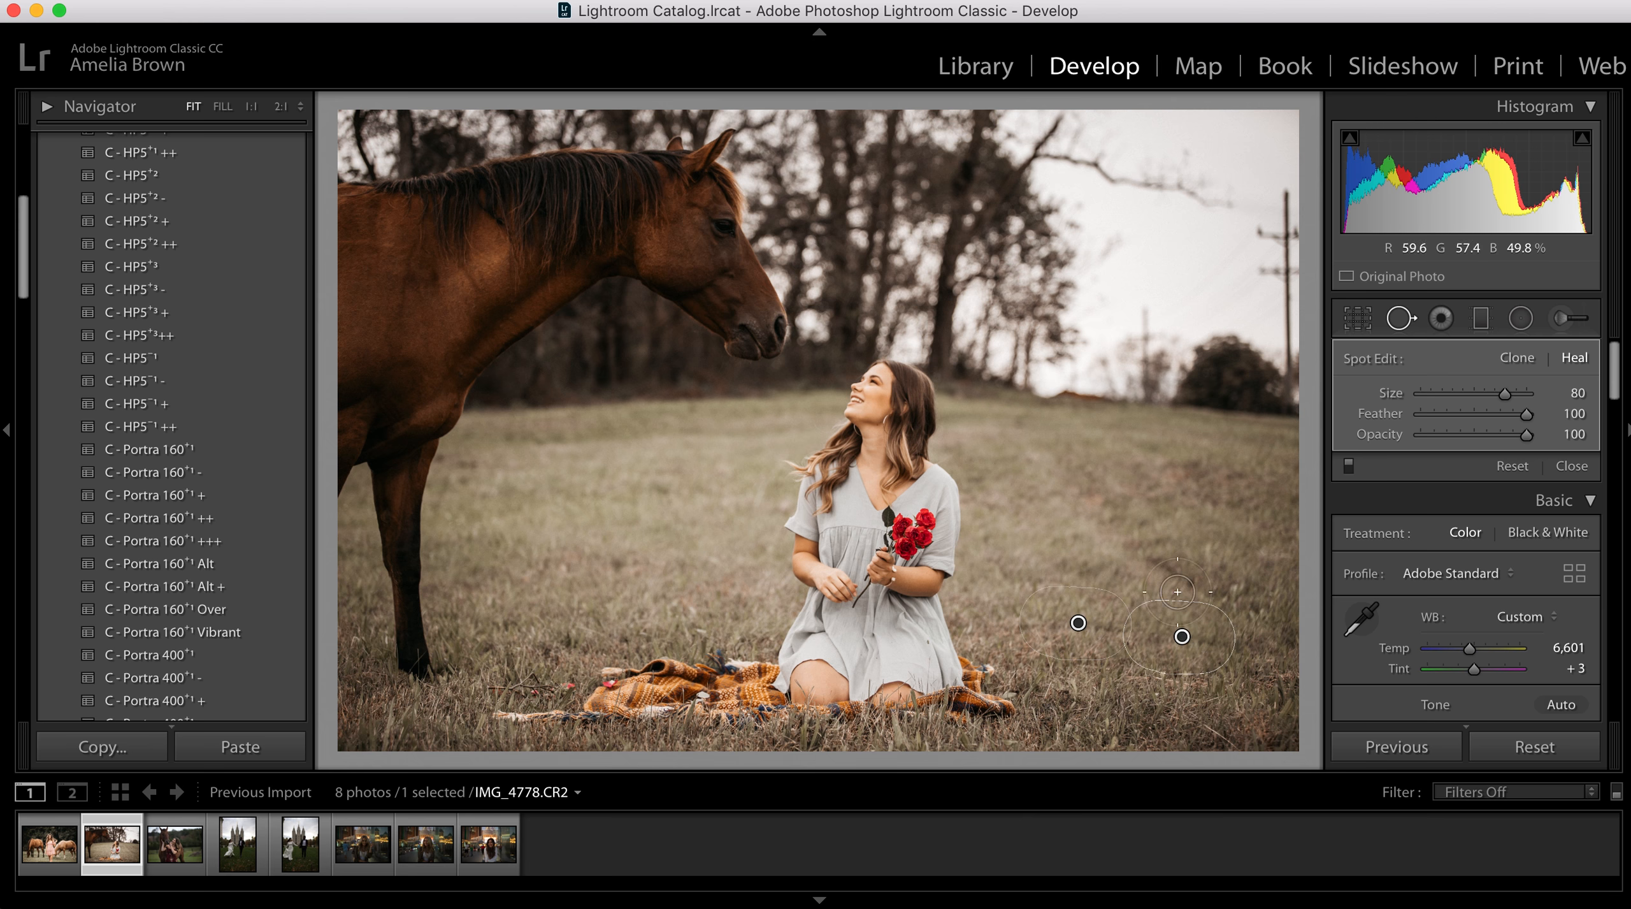
pyautogui.click(1520, 359)
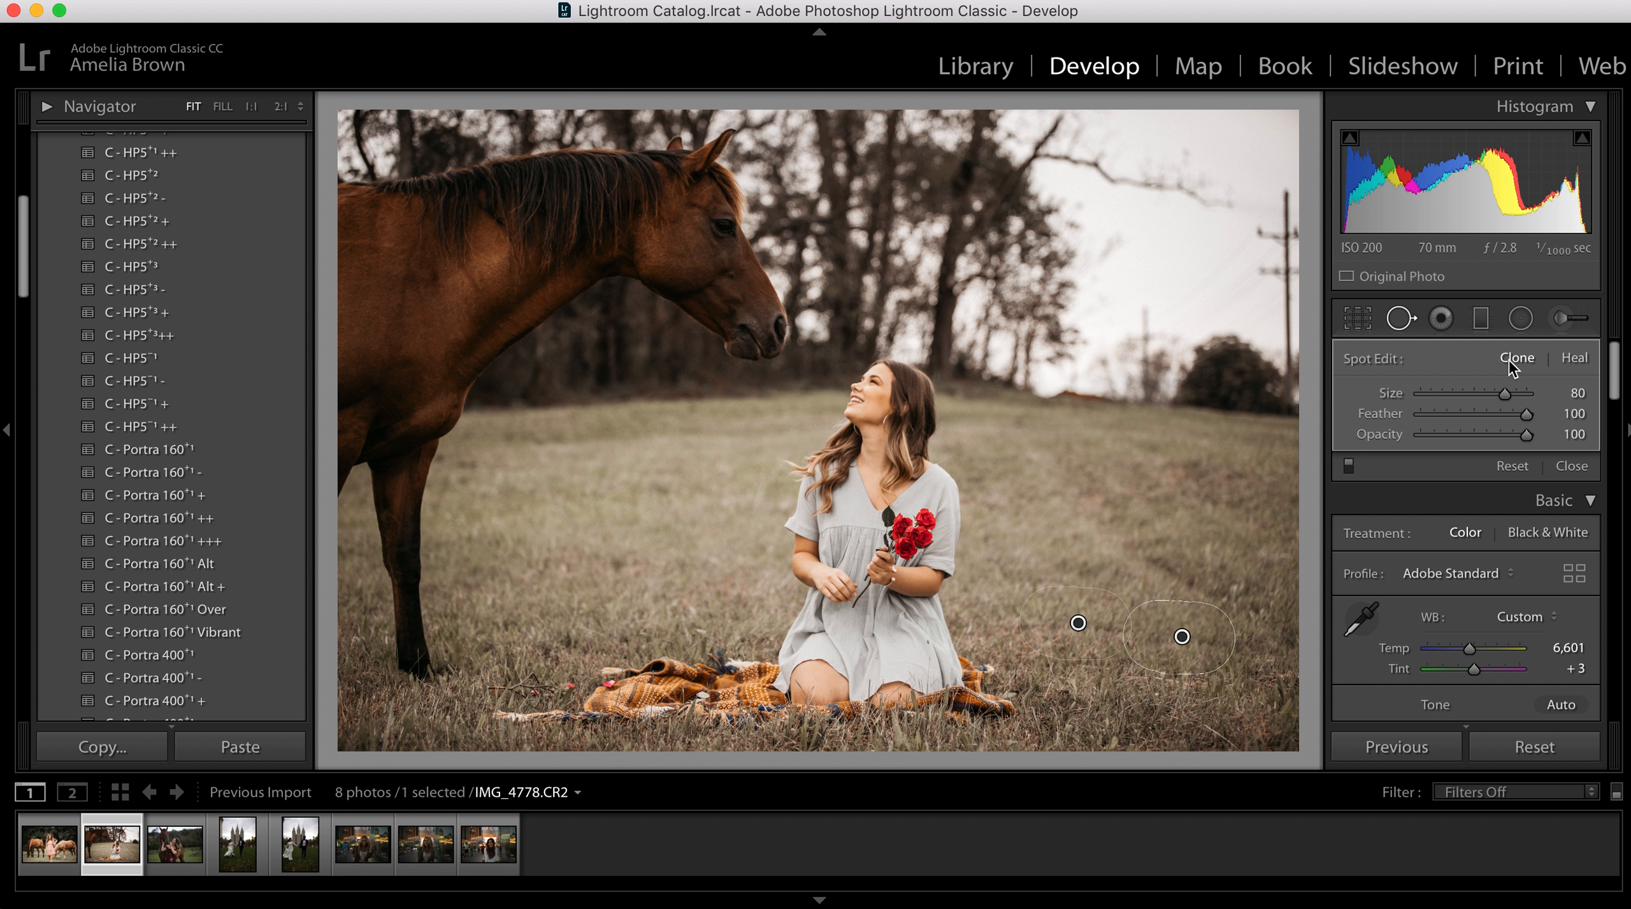
pyautogui.click(1575, 361)
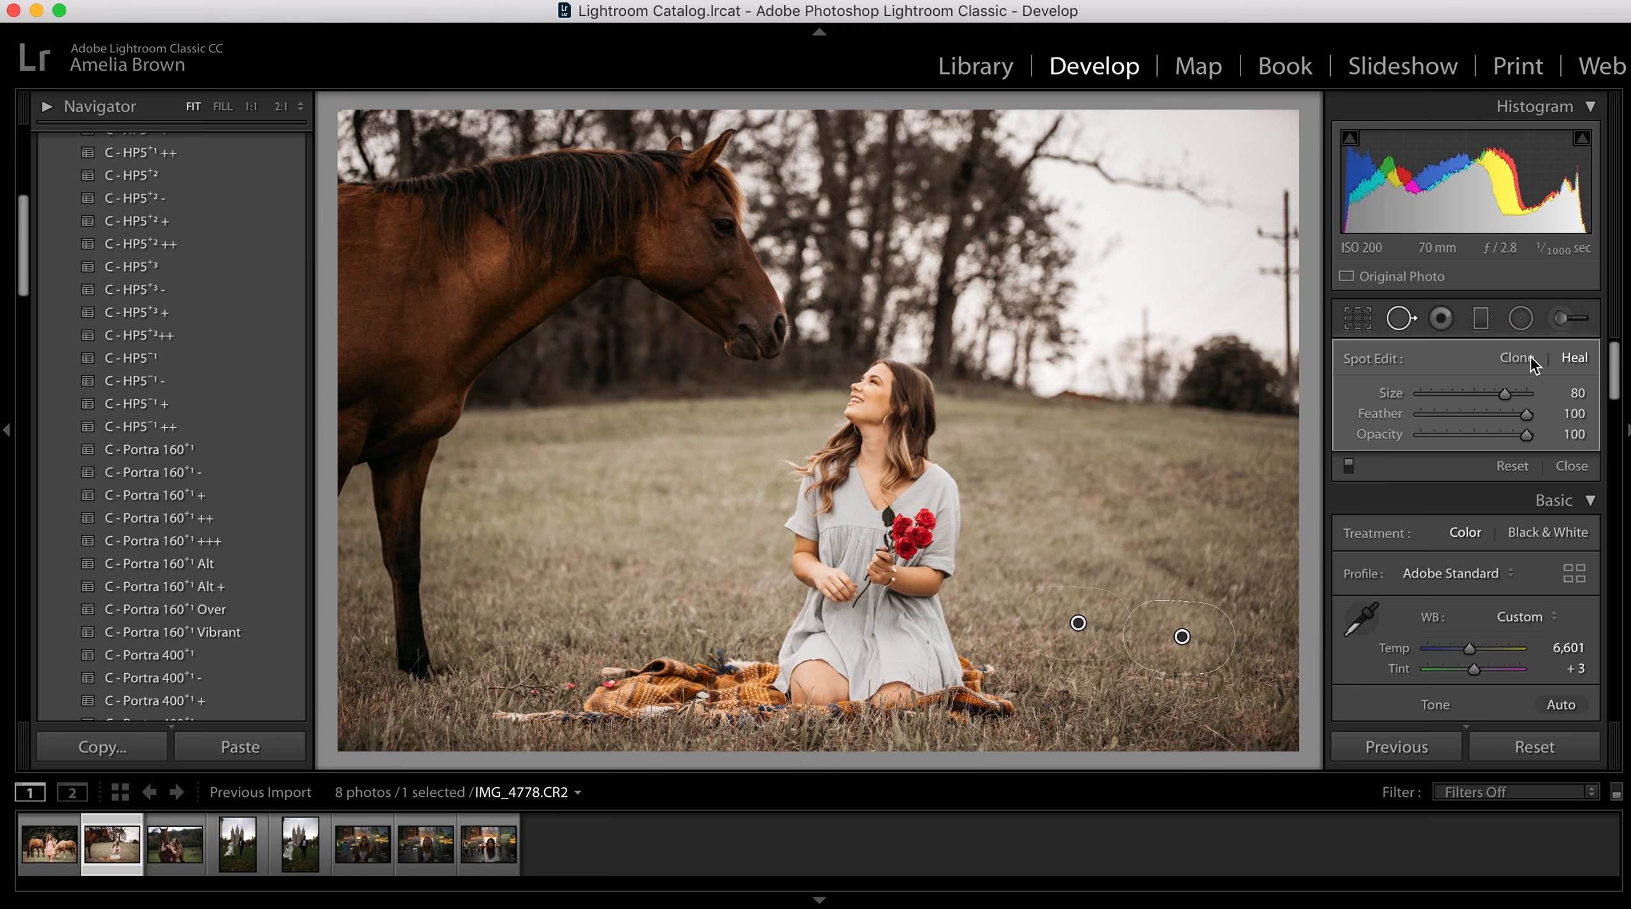
pyautogui.click(1517, 361)
pyautogui.press('q')
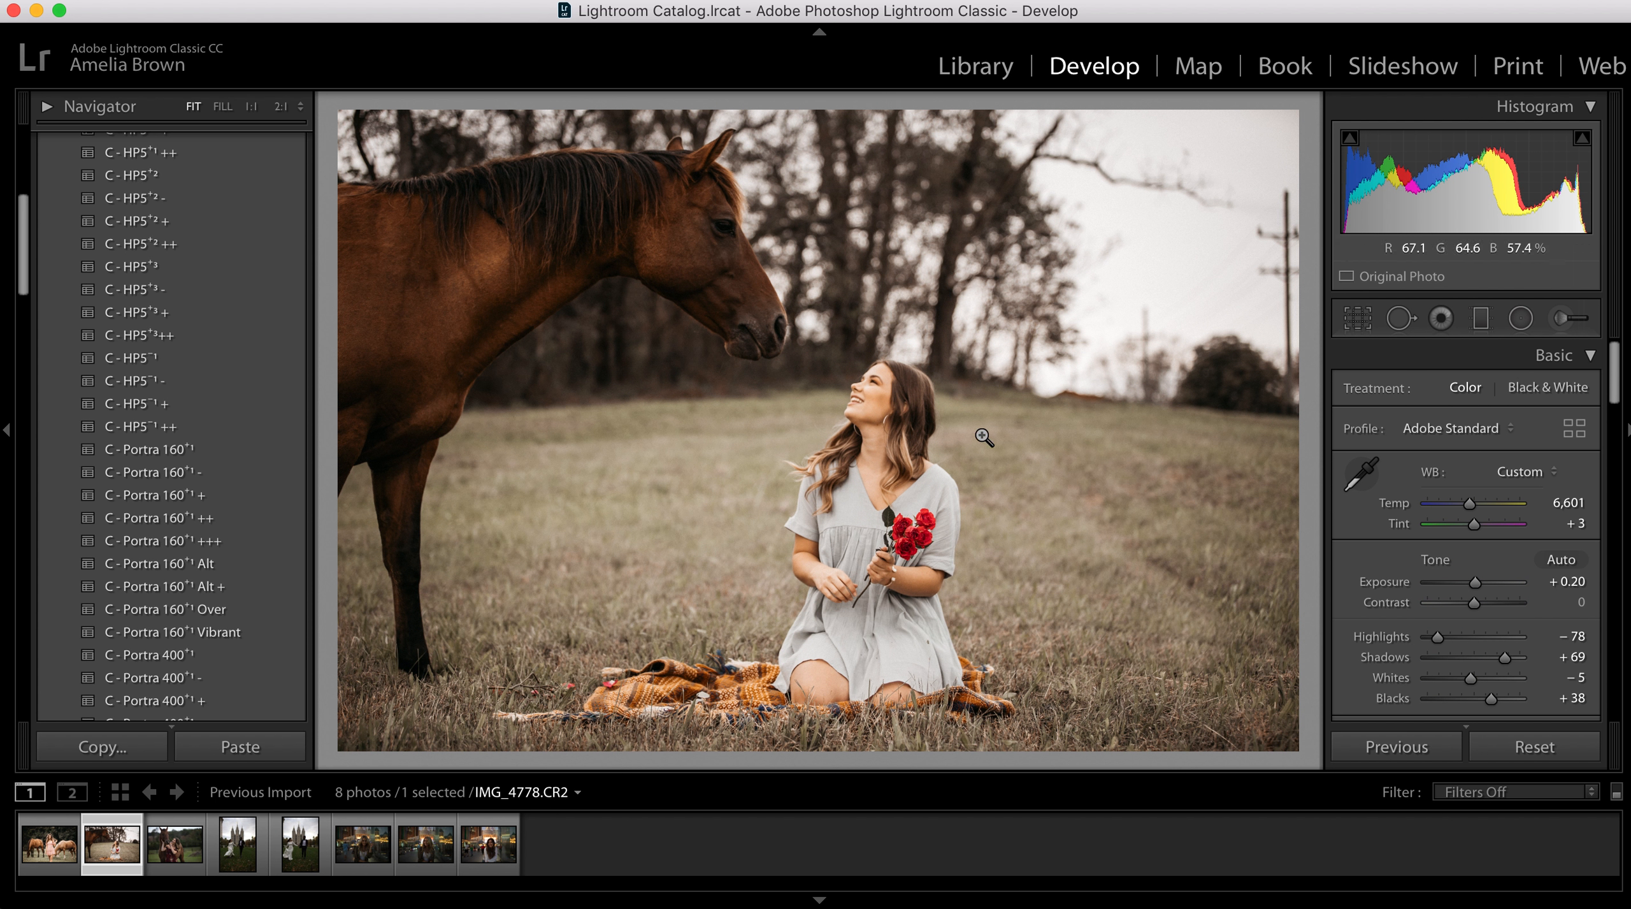
# Clone over a grass spot between horse and woman at size 80 and the blanket's outer end at size 67, sampling grass just above the blanket end.
pyautogui.press('q')
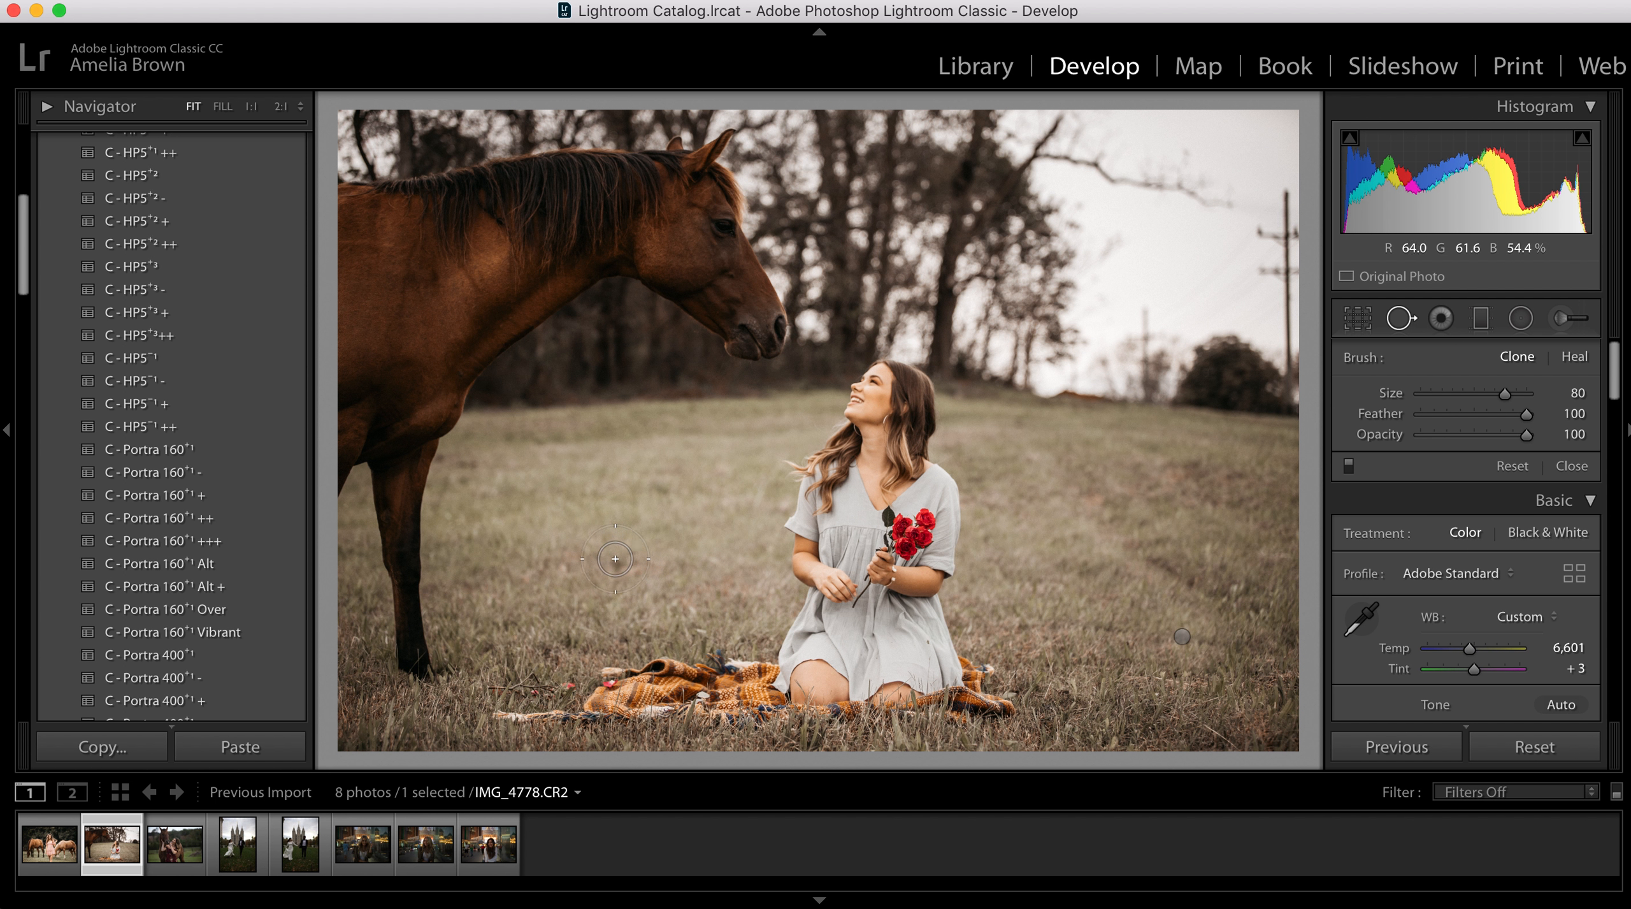
pyautogui.click(613, 562)
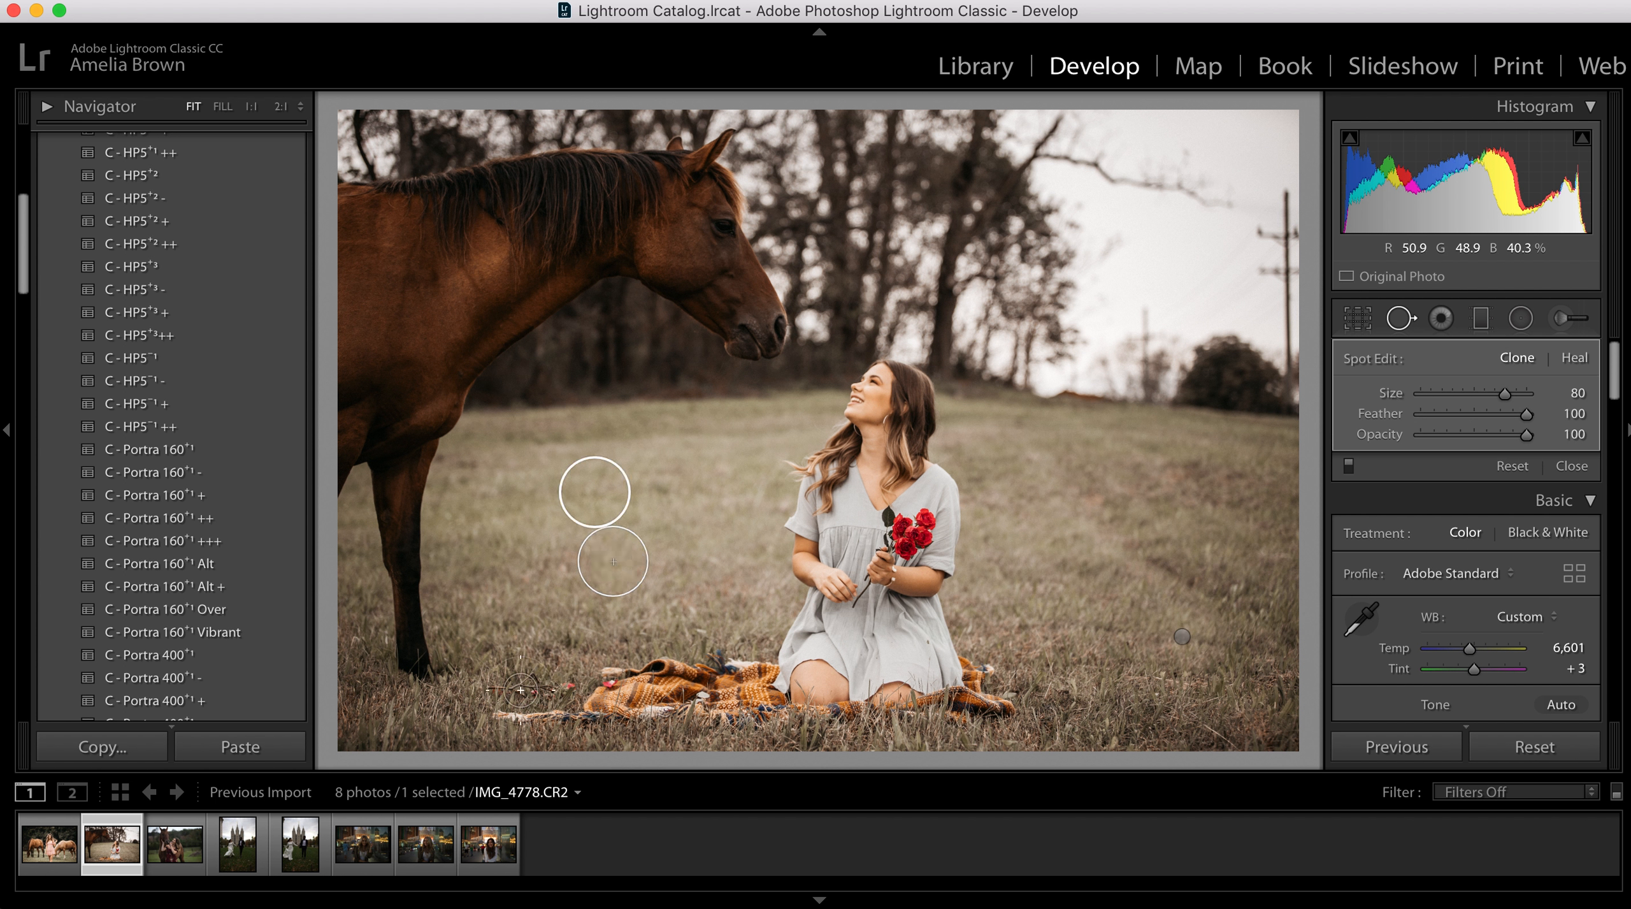
pyautogui.moveTo(1506, 395); pyautogui.dragTo(1492, 395)
pyautogui.moveTo(481, 690)
pyautogui.mouseDown()
pyautogui.moveTo(532, 674)
pyautogui.moveTo(577, 687)
pyautogui.moveTo(518, 694)
pyautogui.moveTo(519, 678)
pyautogui.mouseUp()
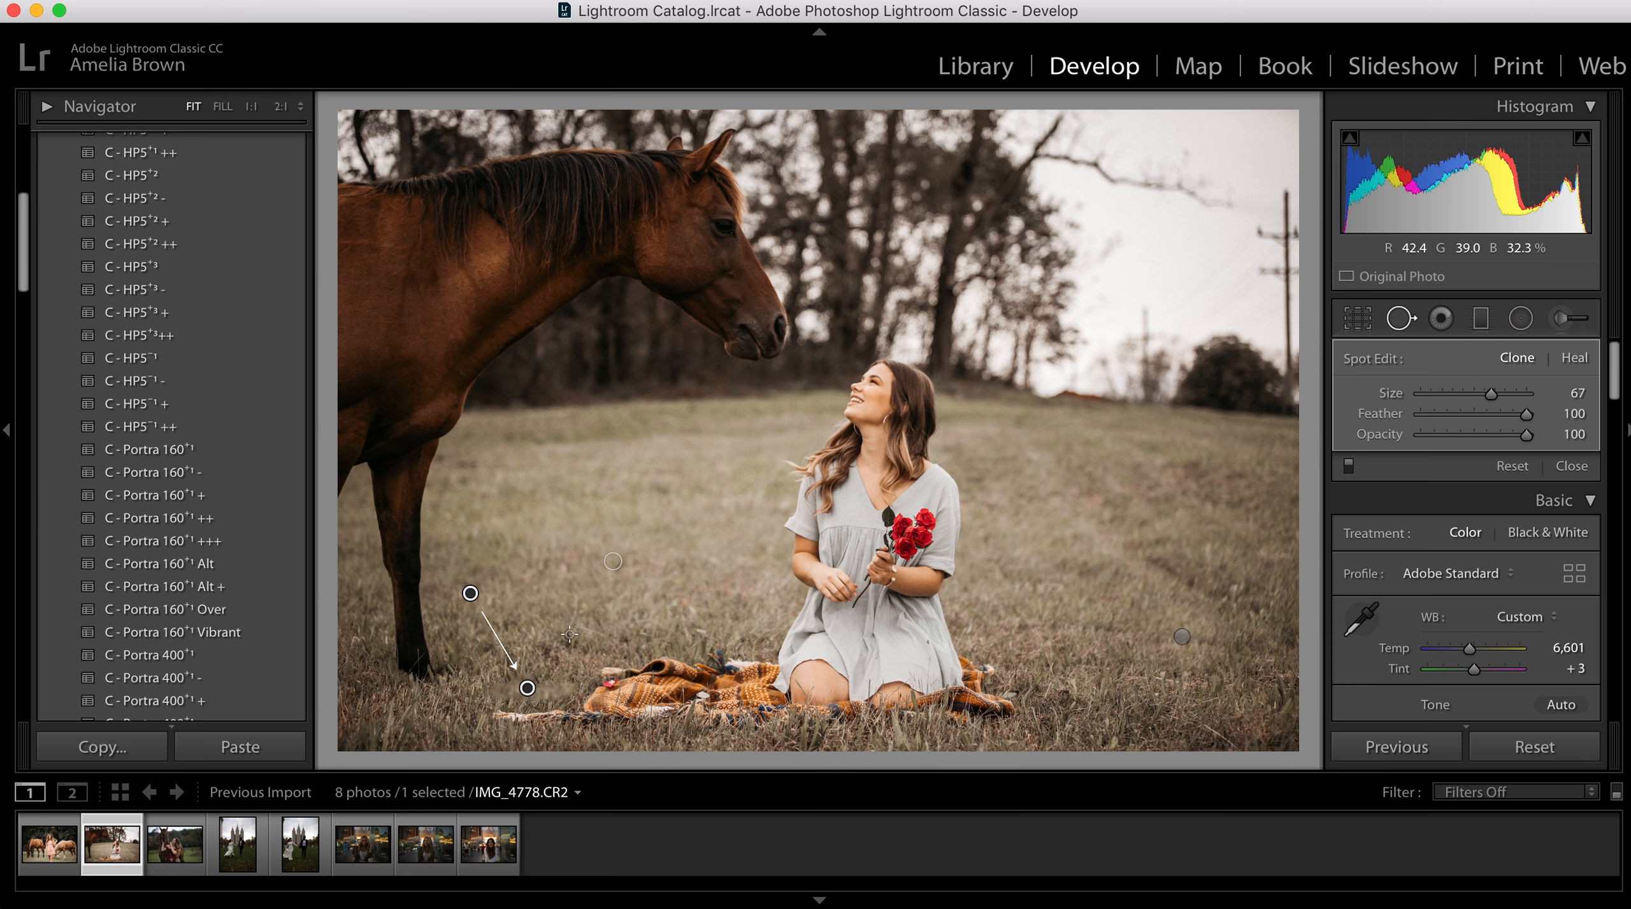
pyautogui.moveTo(470, 593)
pyautogui.mouseDown()
pyautogui.moveTo(561, 660)
pyautogui.moveTo(547, 657)
pyautogui.mouseUp()
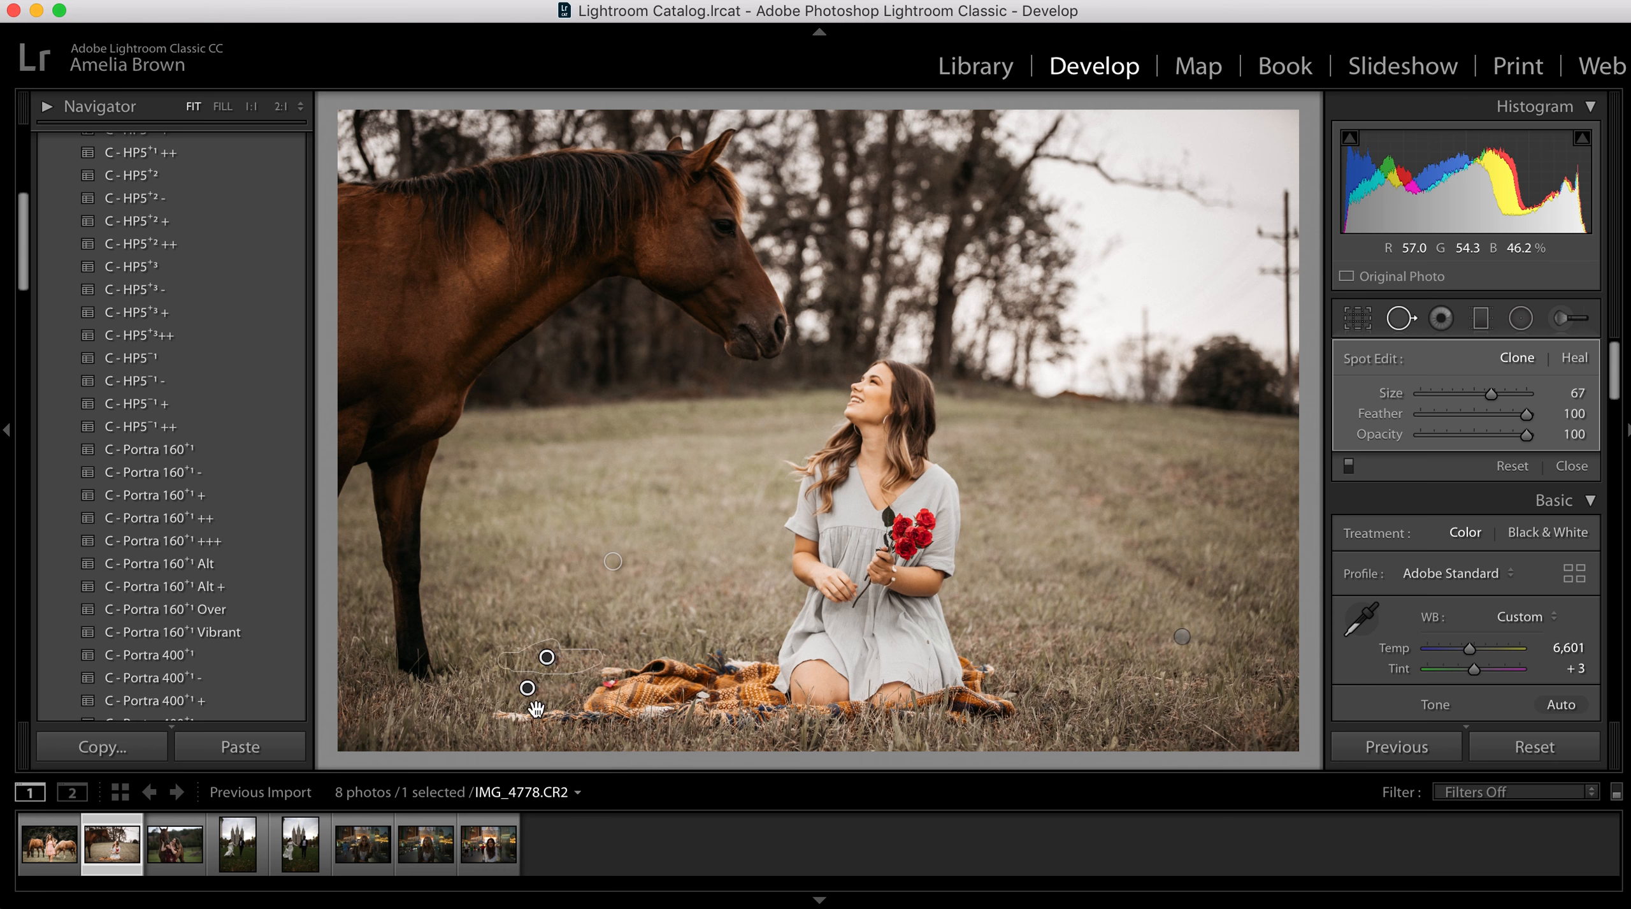
pyautogui.press('q')
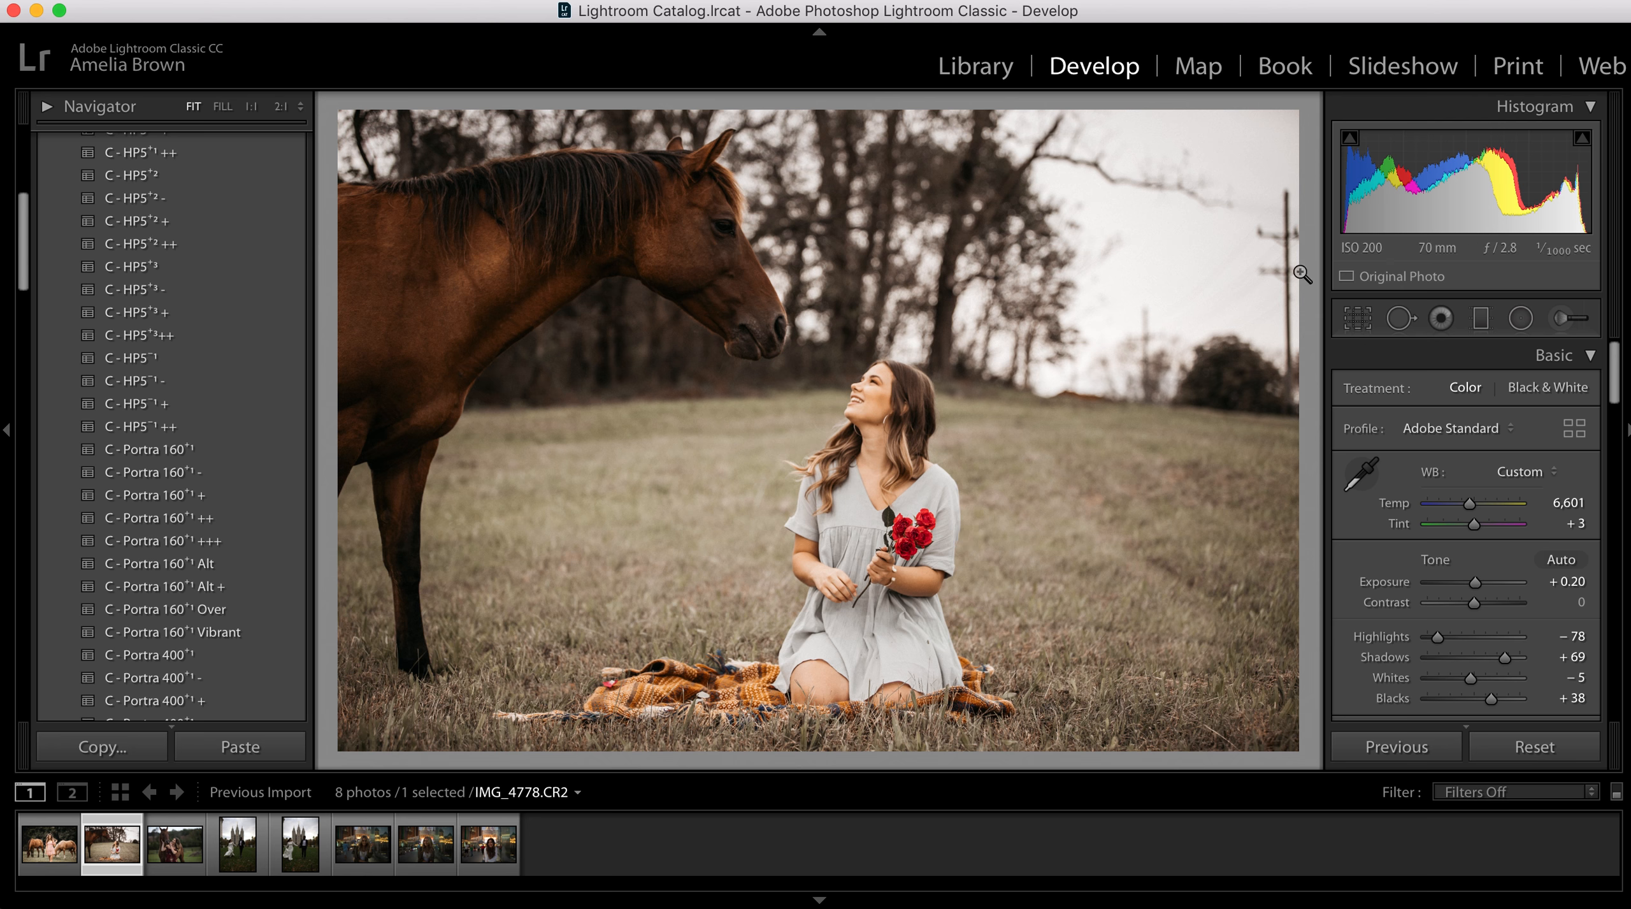
# Paint a size 67 spot correction over the utility pole, sample it from the open sky beside it, and switch it to Heal.
pyautogui.press('q')
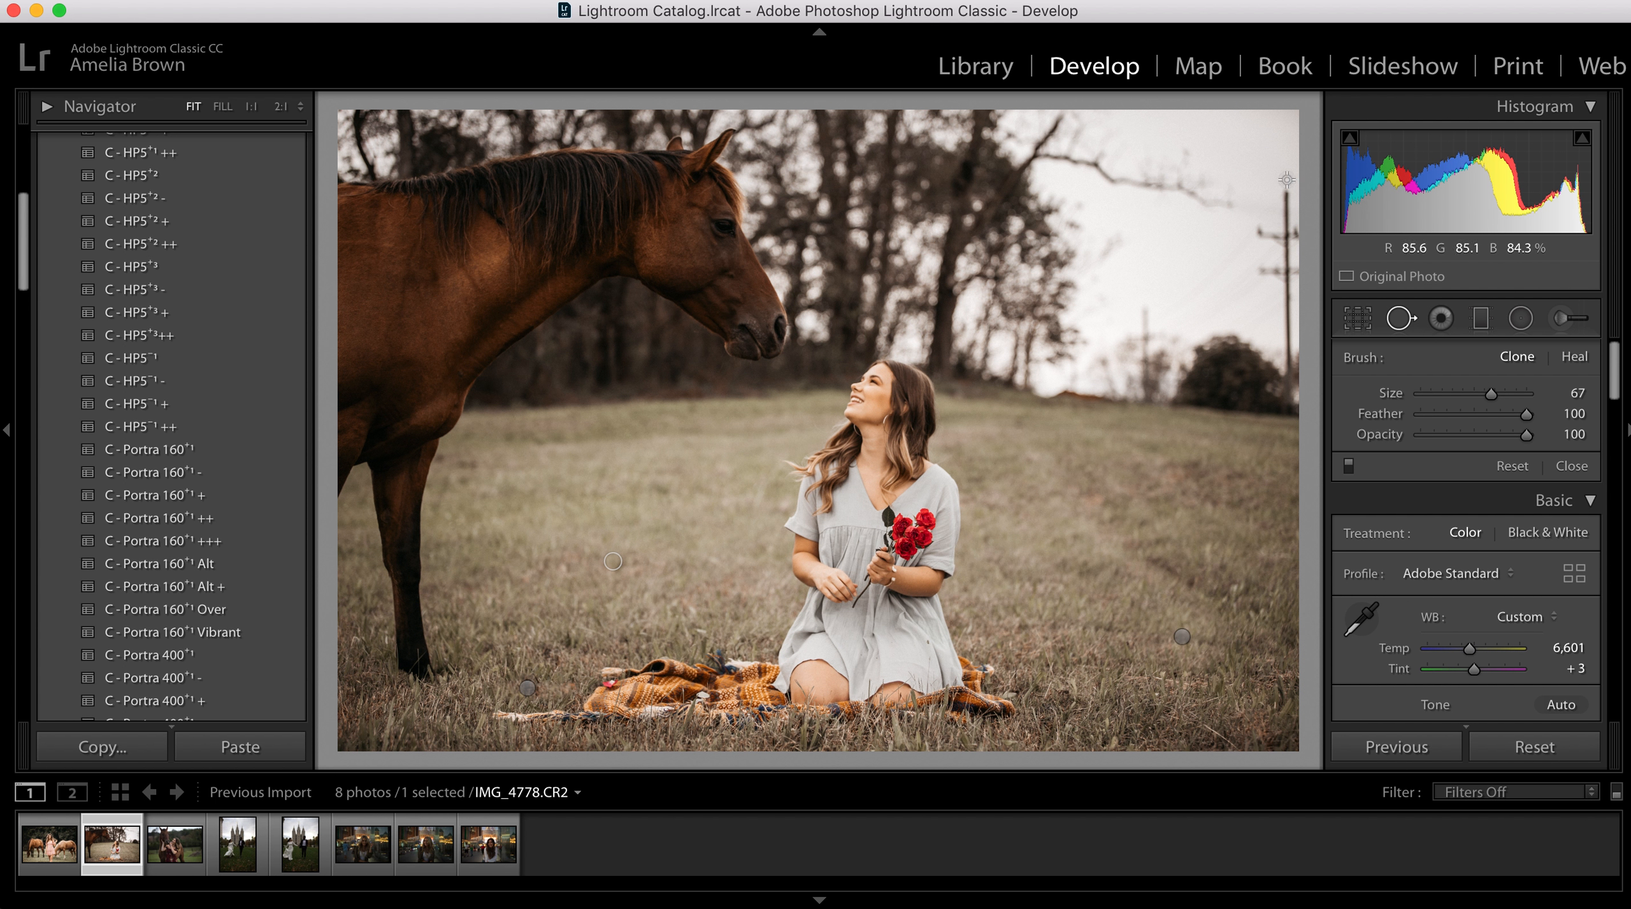
pyautogui.moveTo(1286, 186)
pyautogui.mouseDown()
pyautogui.moveTo(1284, 245)
pyautogui.moveTo(1265, 191)
pyautogui.moveTo(1288, 338)
pyautogui.moveTo(1283, 296)
pyautogui.mouseUp()
pyautogui.moveTo(1276, 210)
pyautogui.mouseDown()
pyautogui.moveTo(1298, 239)
pyautogui.moveTo(1286, 173)
pyautogui.moveTo(1283, 213)
pyautogui.mouseUp()
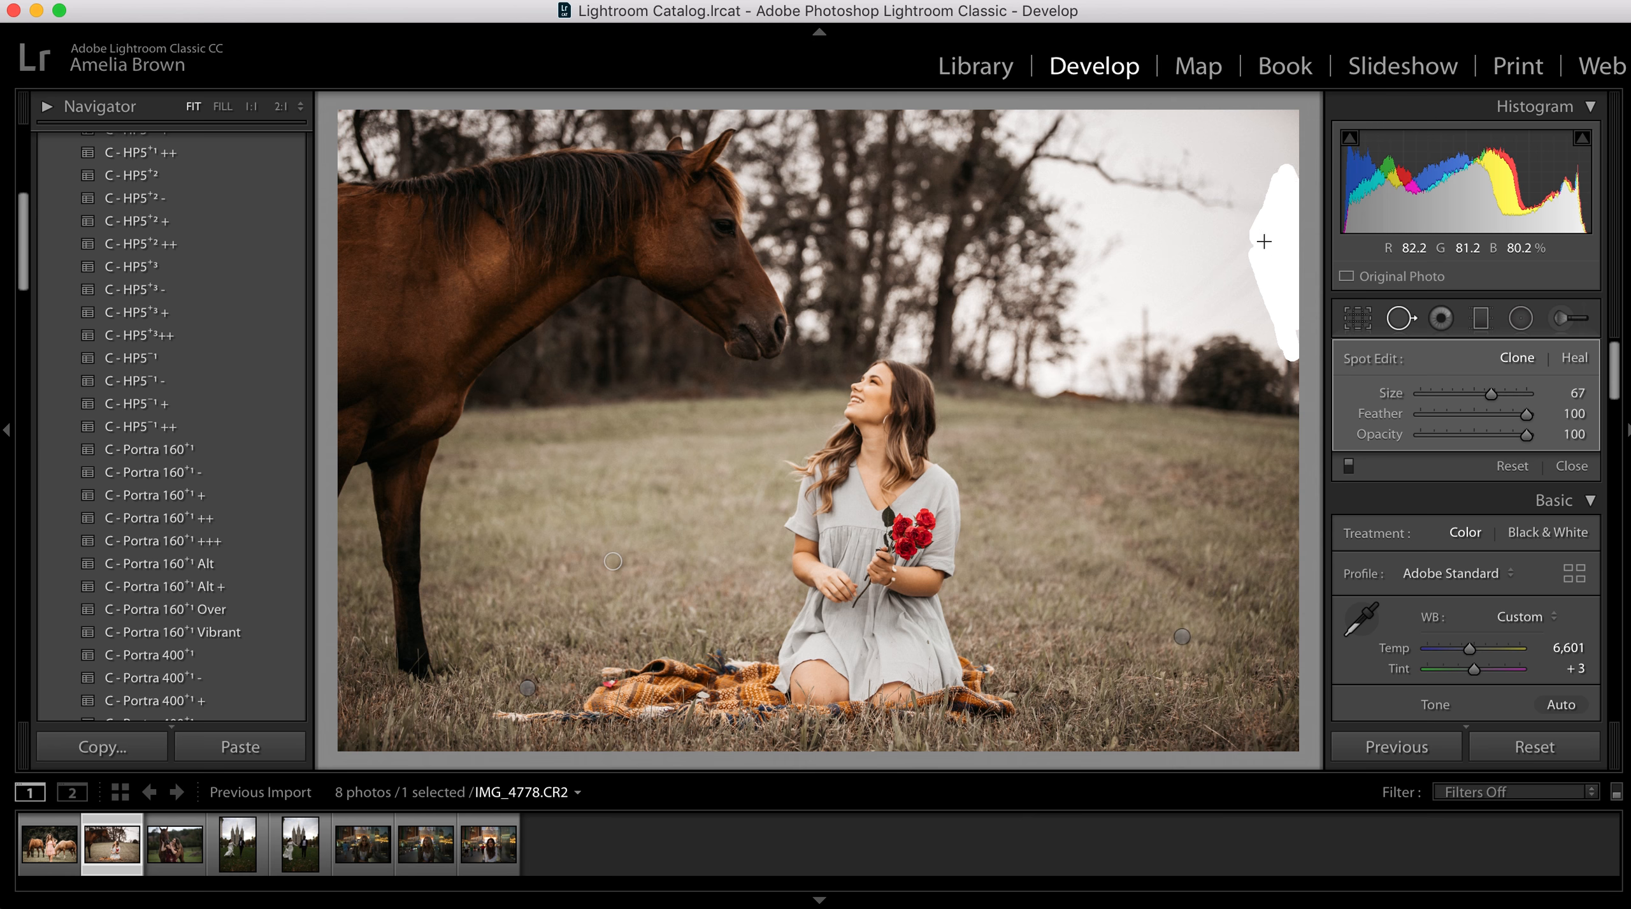
pyautogui.moveTo(1294, 327)
pyautogui.mouseDown()
pyautogui.moveTo(1271, 307)
pyautogui.moveTo(1300, 369)
pyautogui.mouseUp()
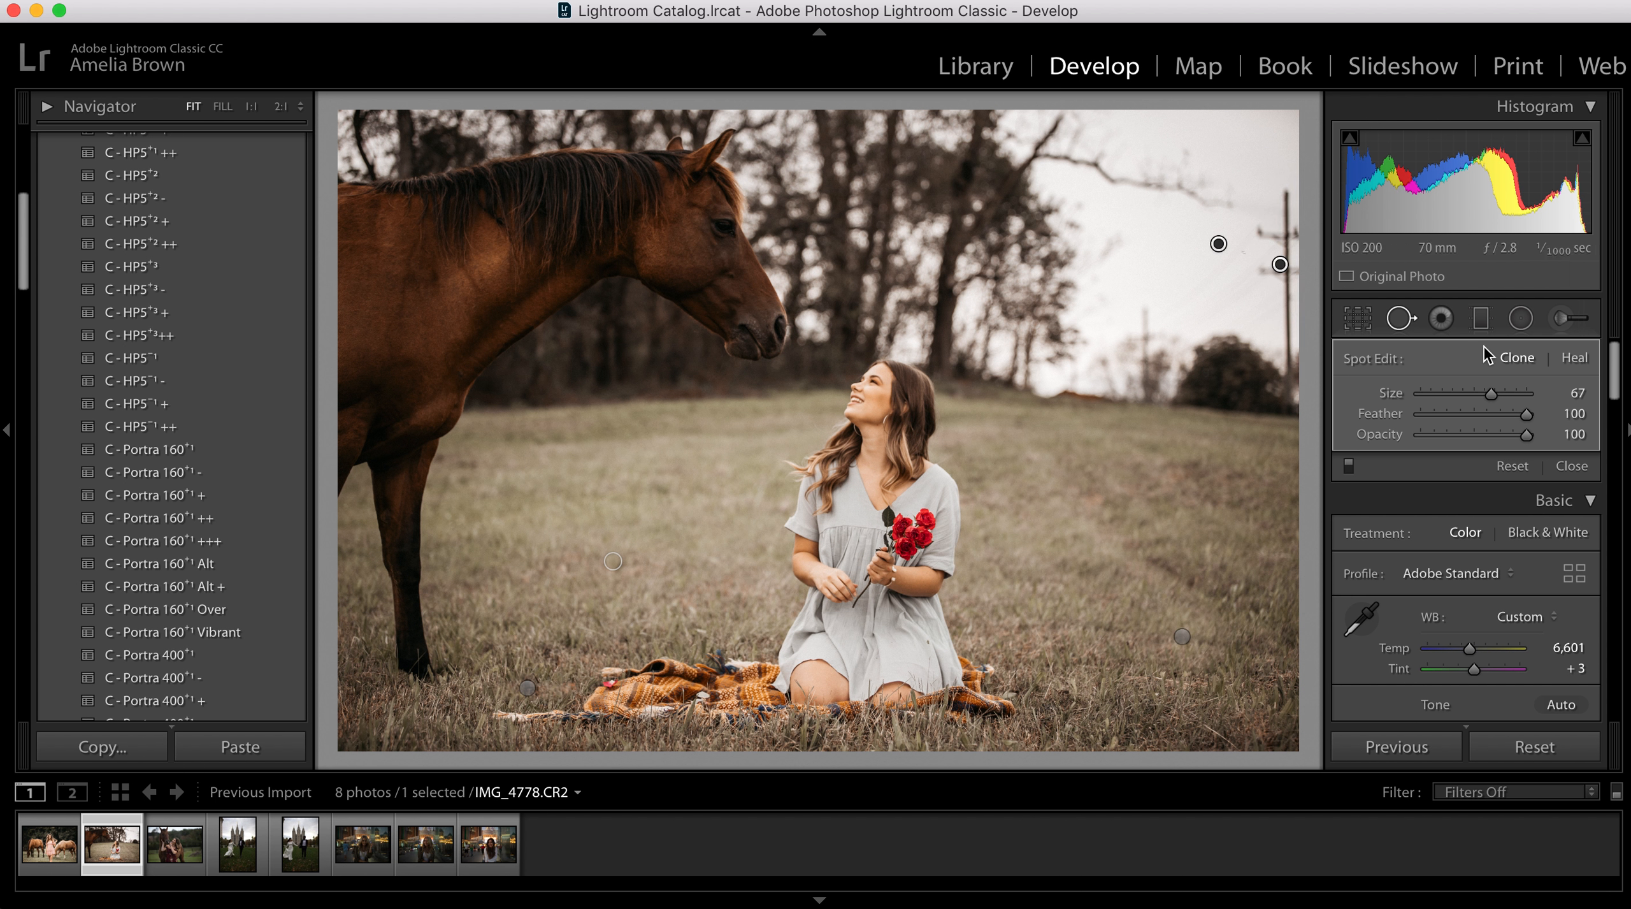
pyautogui.moveTo(1220, 244); pyautogui.dragTo(1192, 255)
pyautogui.click(1575, 360)
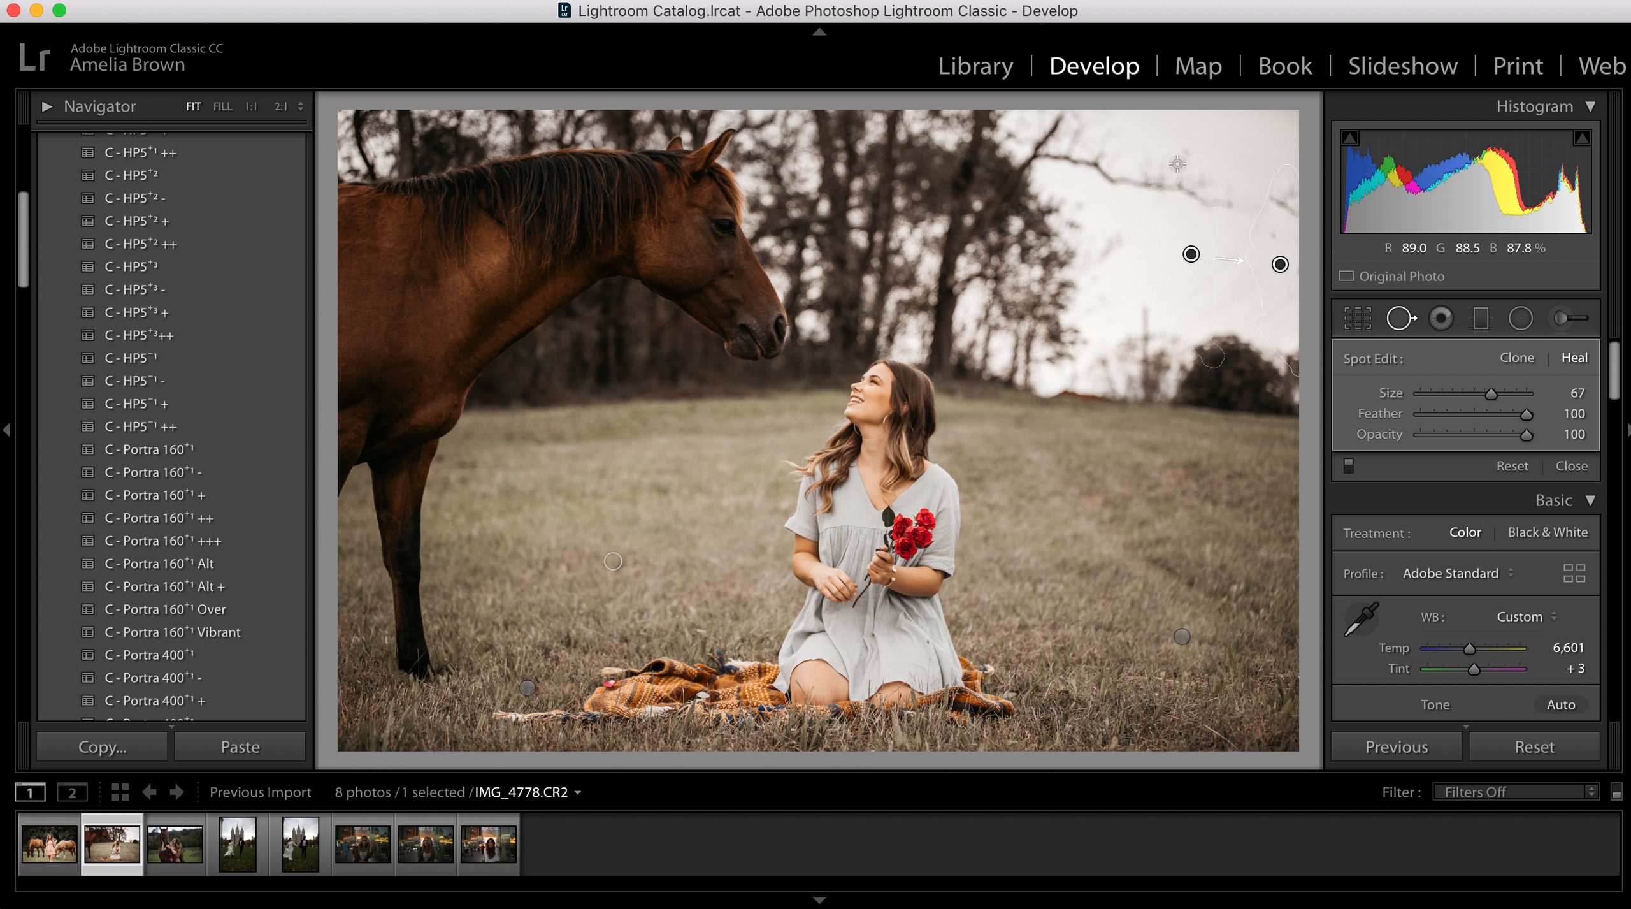
pyautogui.press('q')
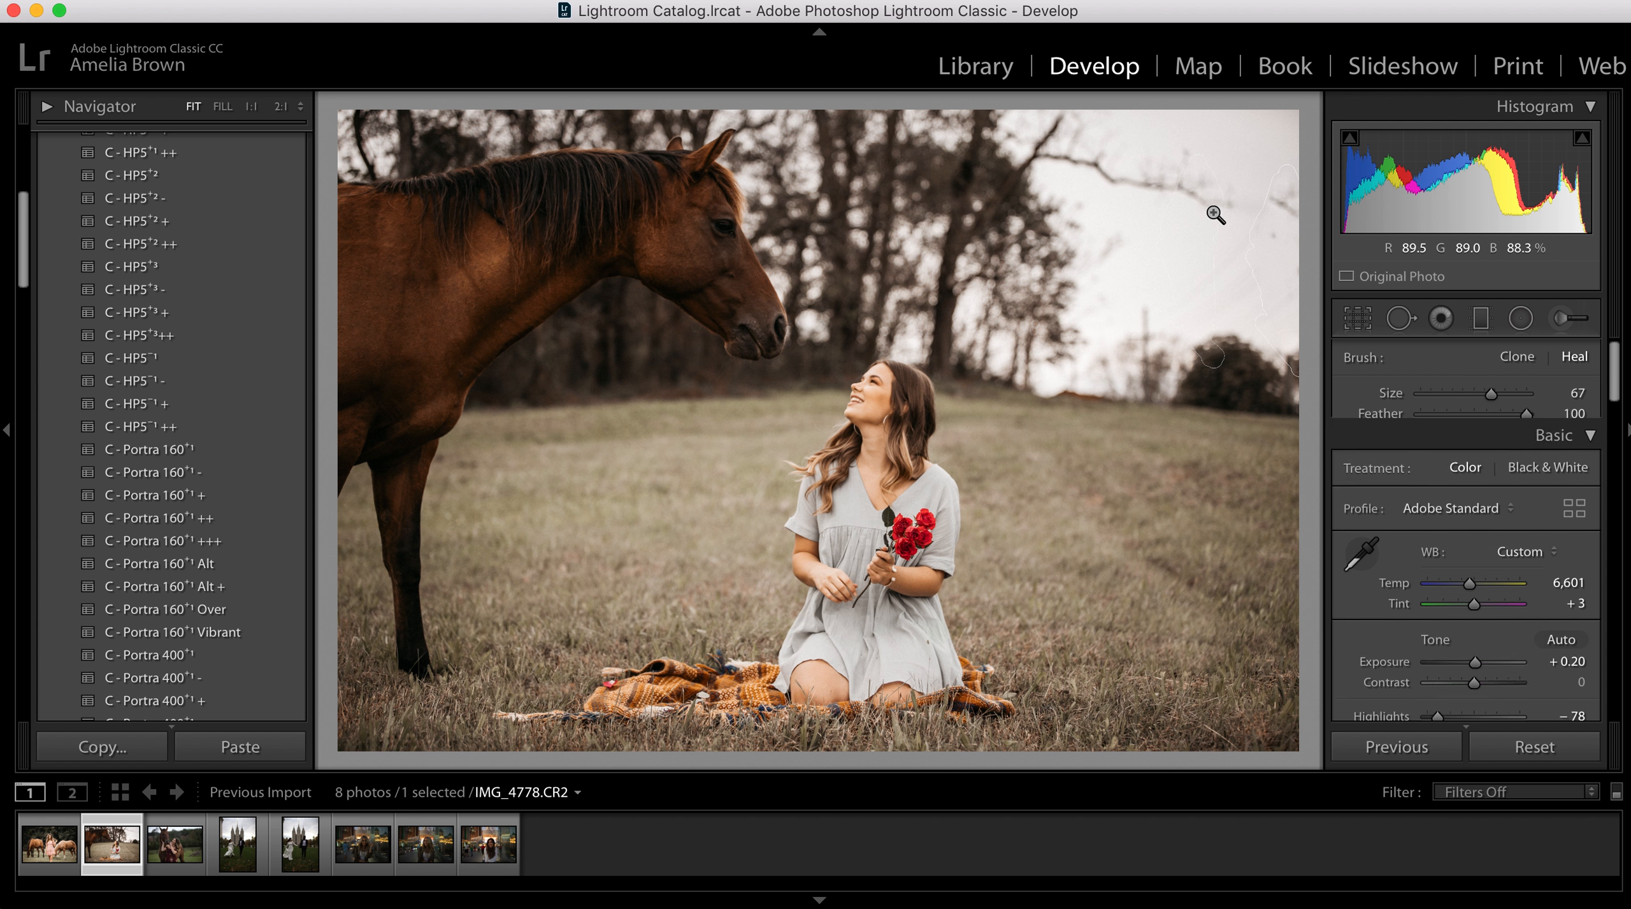
# Heal the remaining marks in the sky above the removed pole, sampling clear sky lower down.
pyautogui.press('q')
pyautogui.moveTo(1245, 144)
pyautogui.mouseDown()
pyautogui.moveTo(1272, 200)
pyautogui.moveTo(1290, 191)
pyautogui.moveTo(1270, 231)
pyautogui.moveTo(1266, 201)
pyautogui.moveTo(1285, 217)
pyautogui.moveTo(1273, 198)
pyautogui.mouseUp()
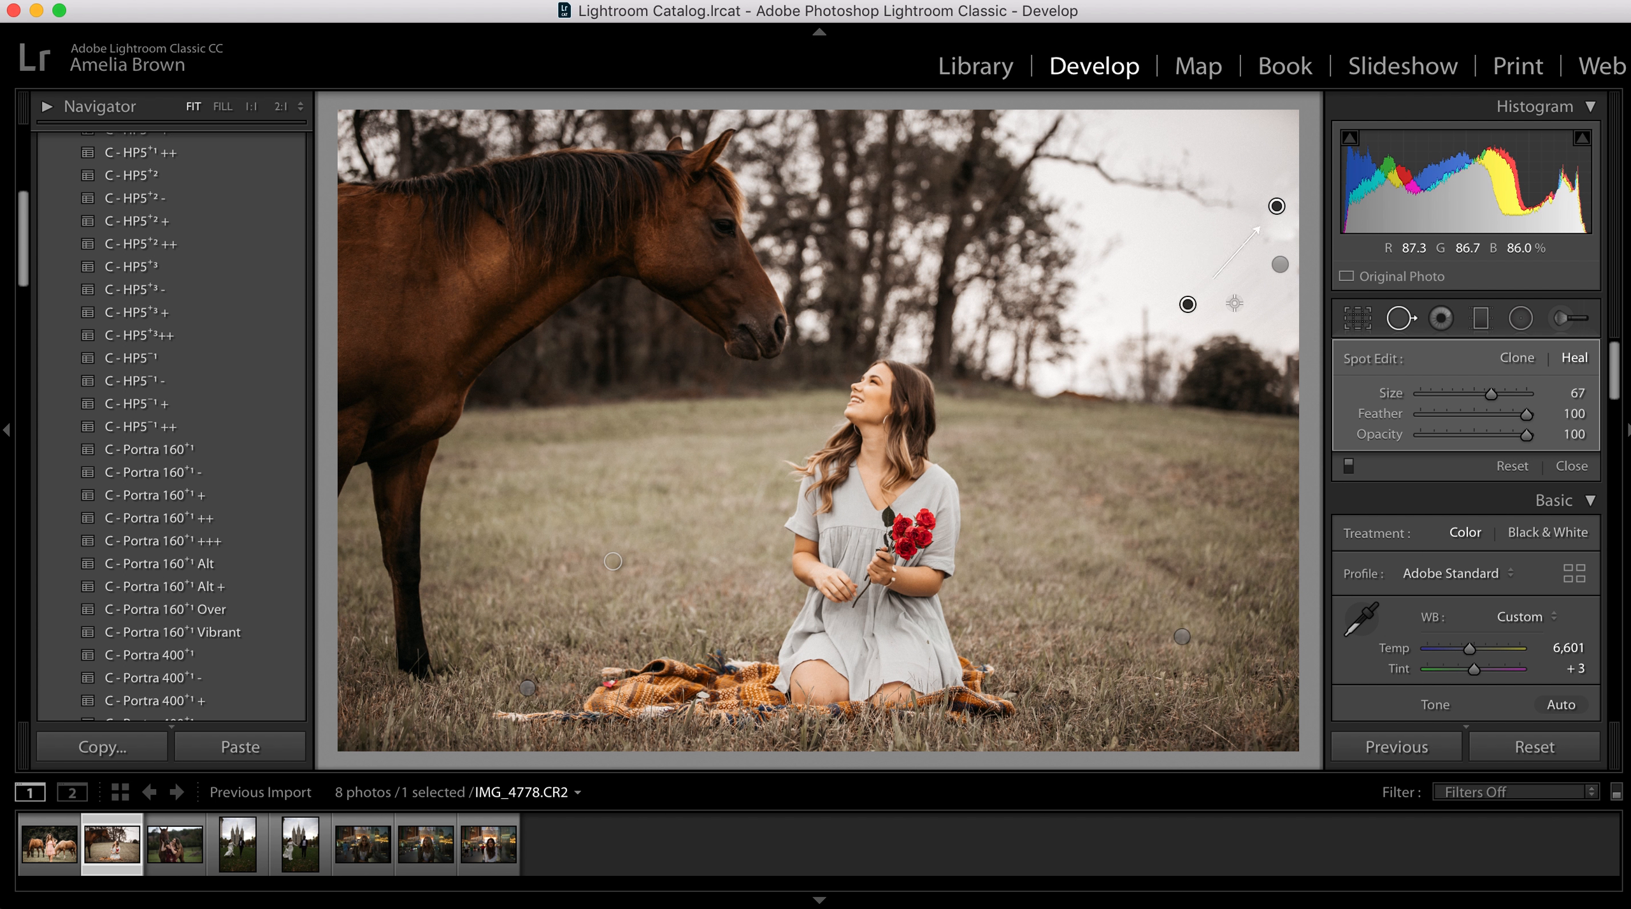
pyautogui.moveTo(1196, 304); pyautogui.dragTo(1241, 282)
pyautogui.press('q')
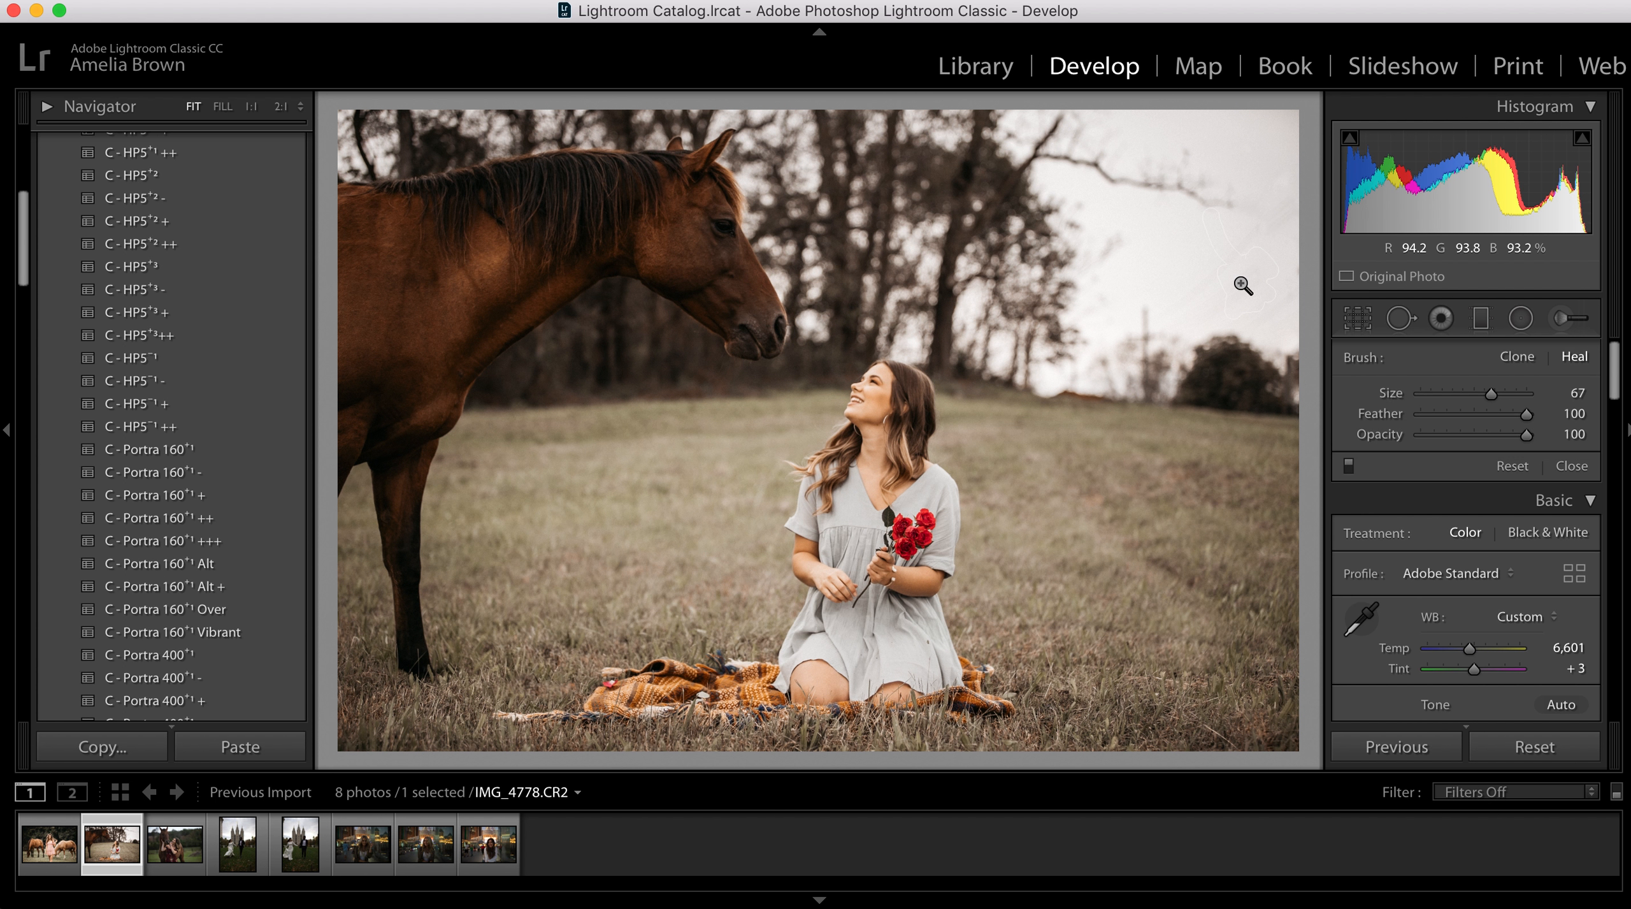
# Heal the small distant pole near the tree line and the leftover smudges in the sky around the removed utility pole.
pyautogui.press('q')
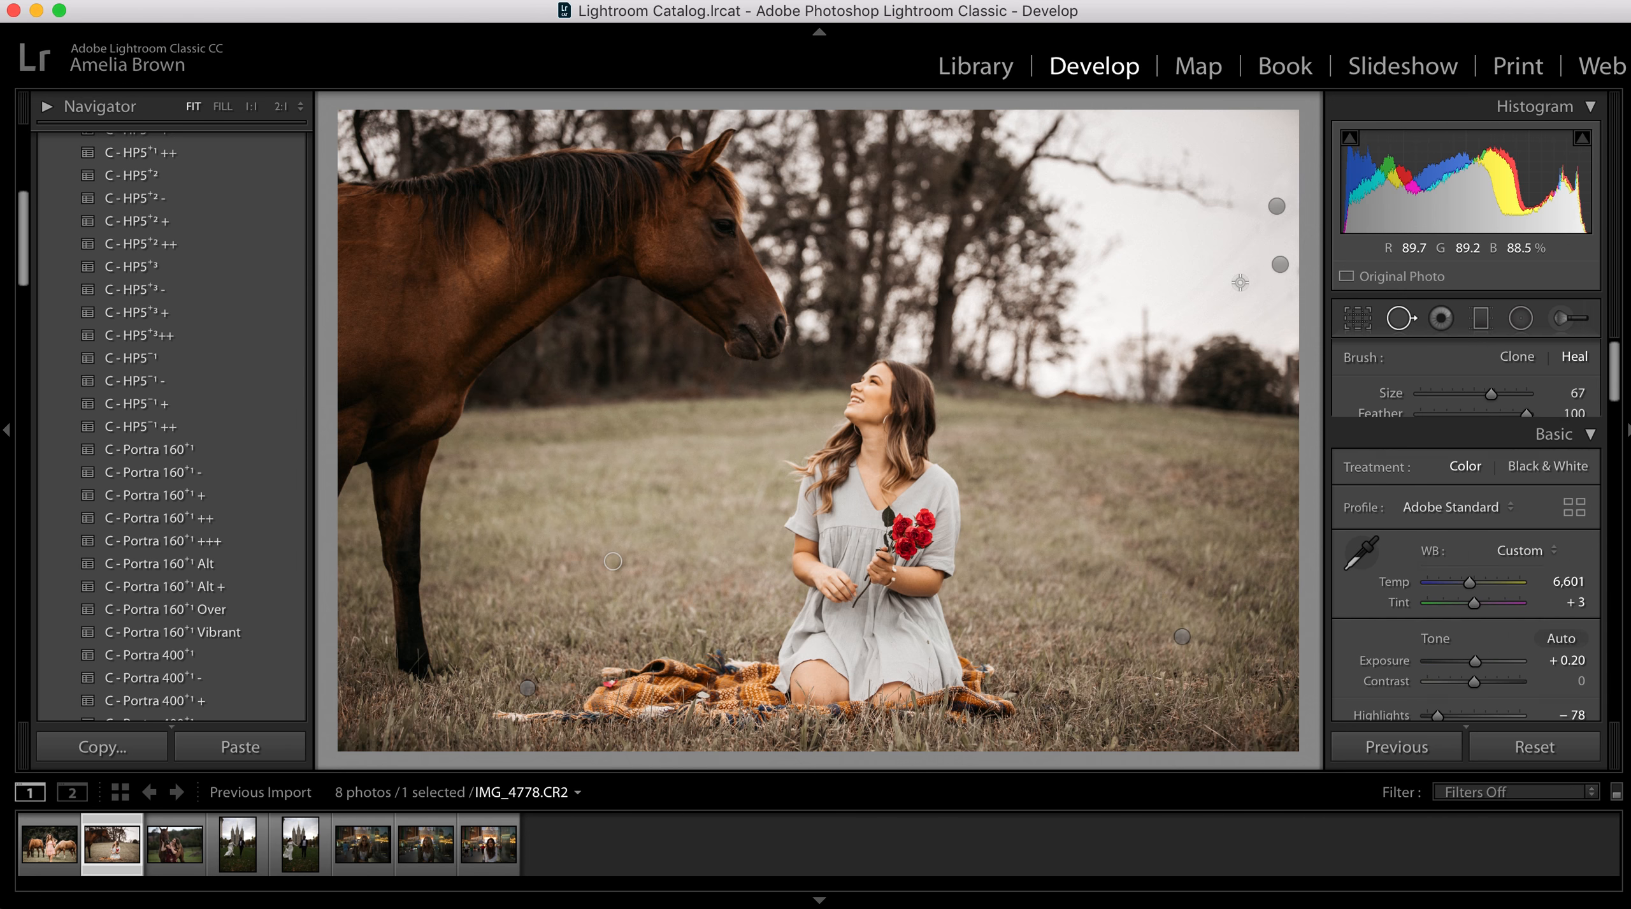
pyautogui.moveTo(1144, 299); pyautogui.dragTo(1144, 322)
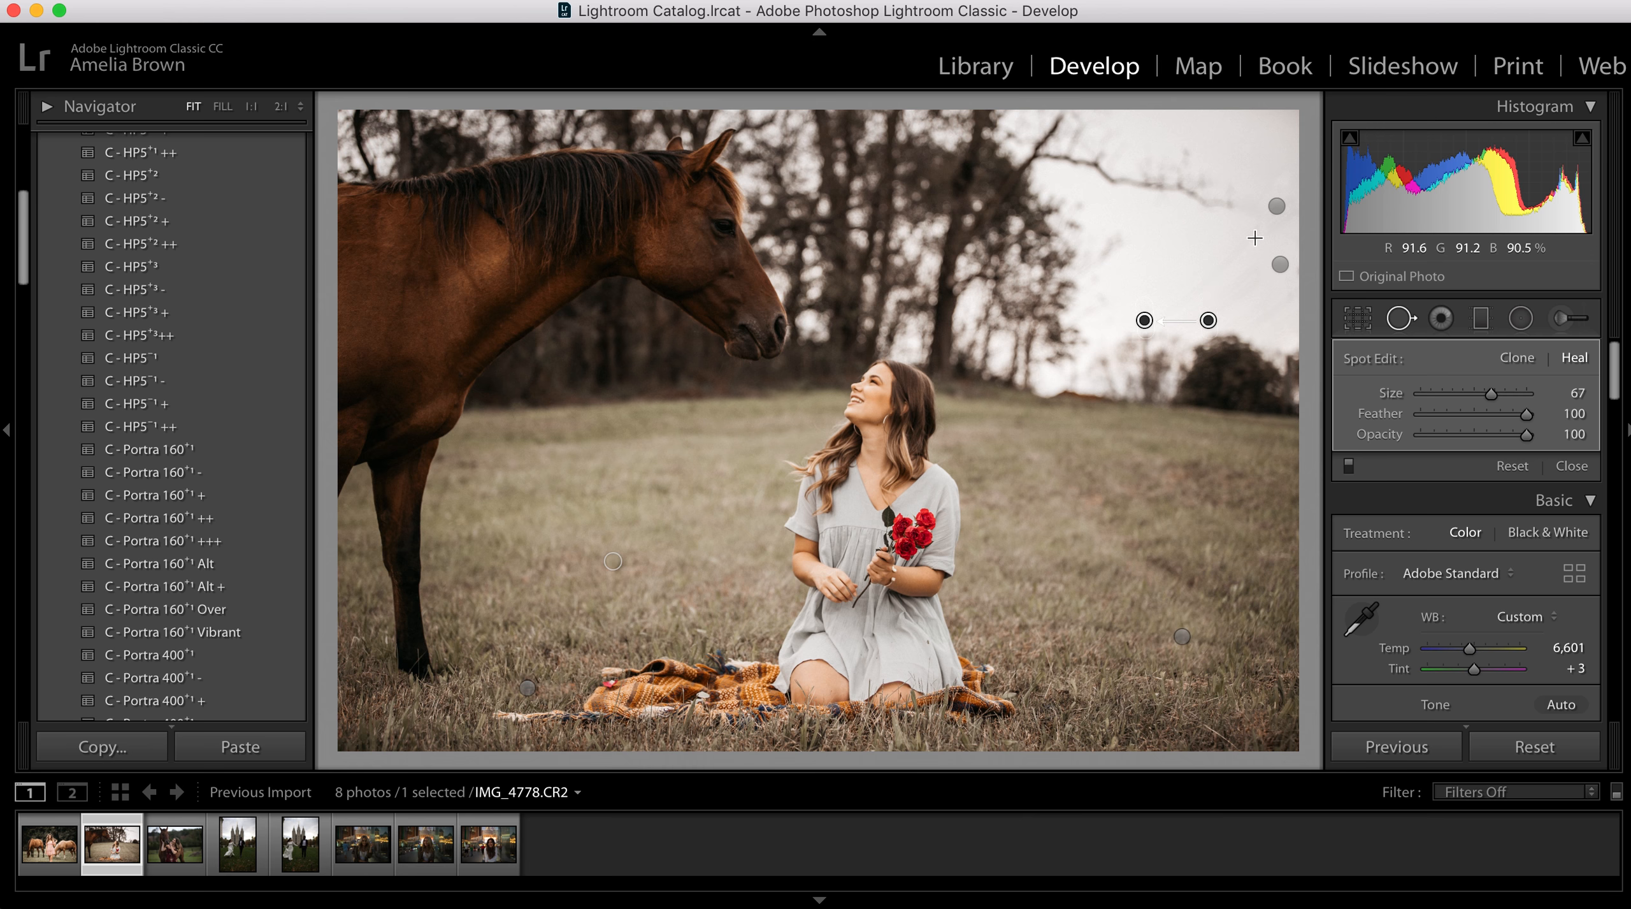
pyautogui.moveTo(1255, 228); pyautogui.dragTo(1237, 280)
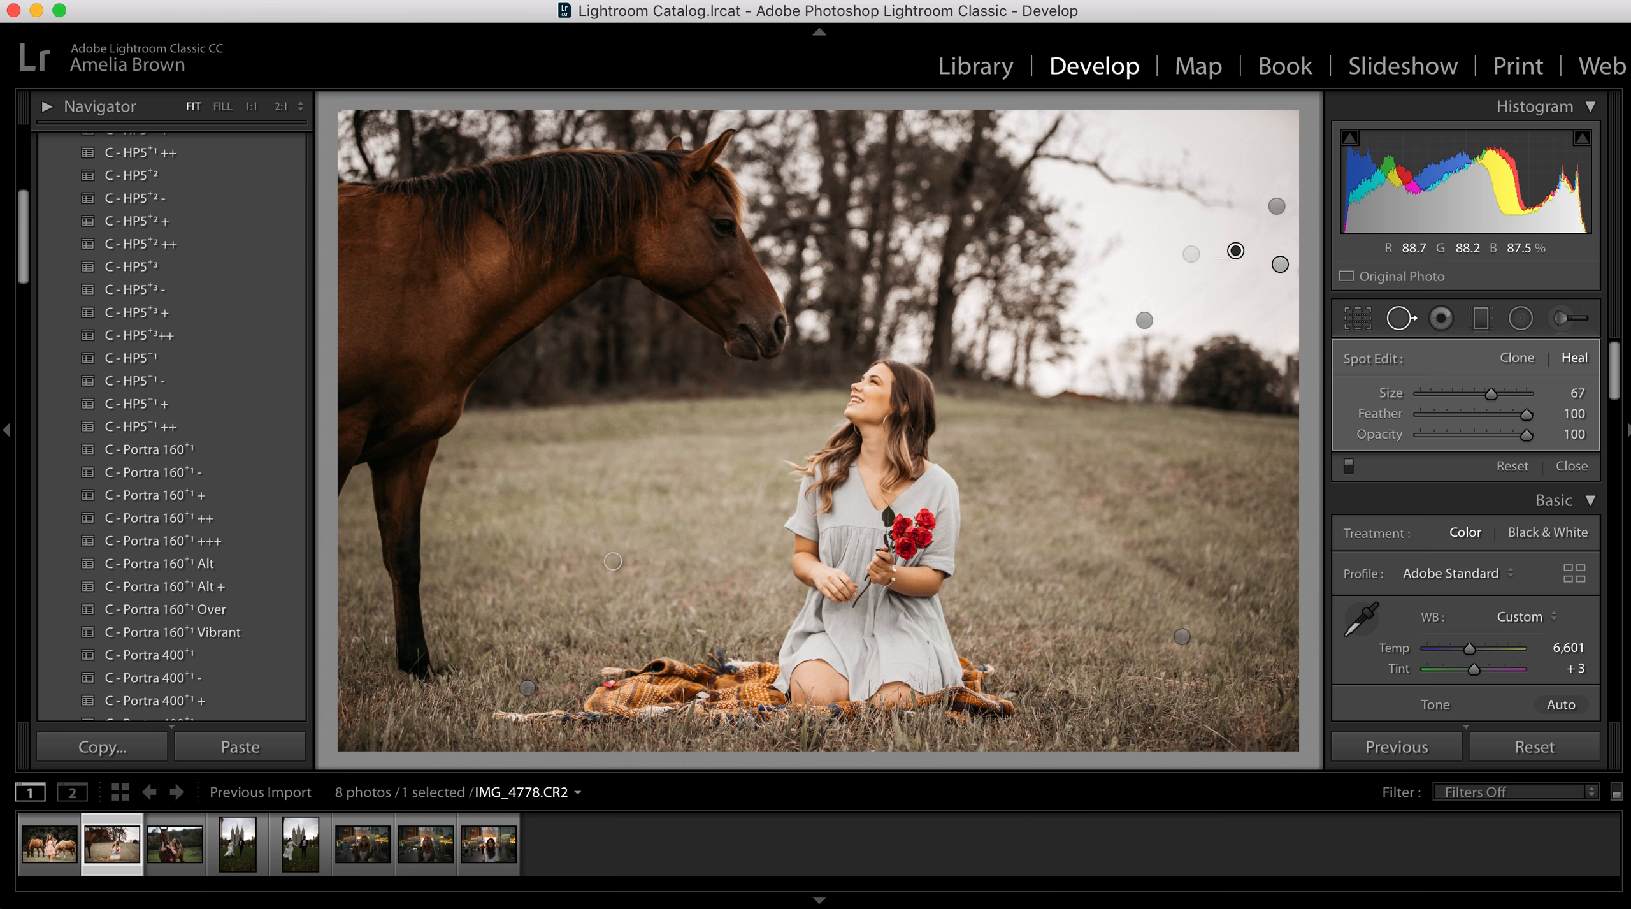
pyautogui.moveTo(1277, 264)
pyautogui.mouseDown()
pyautogui.moveTo(1231, 304)
pyautogui.moveTo(1194, 301)
pyautogui.moveTo(1232, 272)
pyautogui.mouseUp()
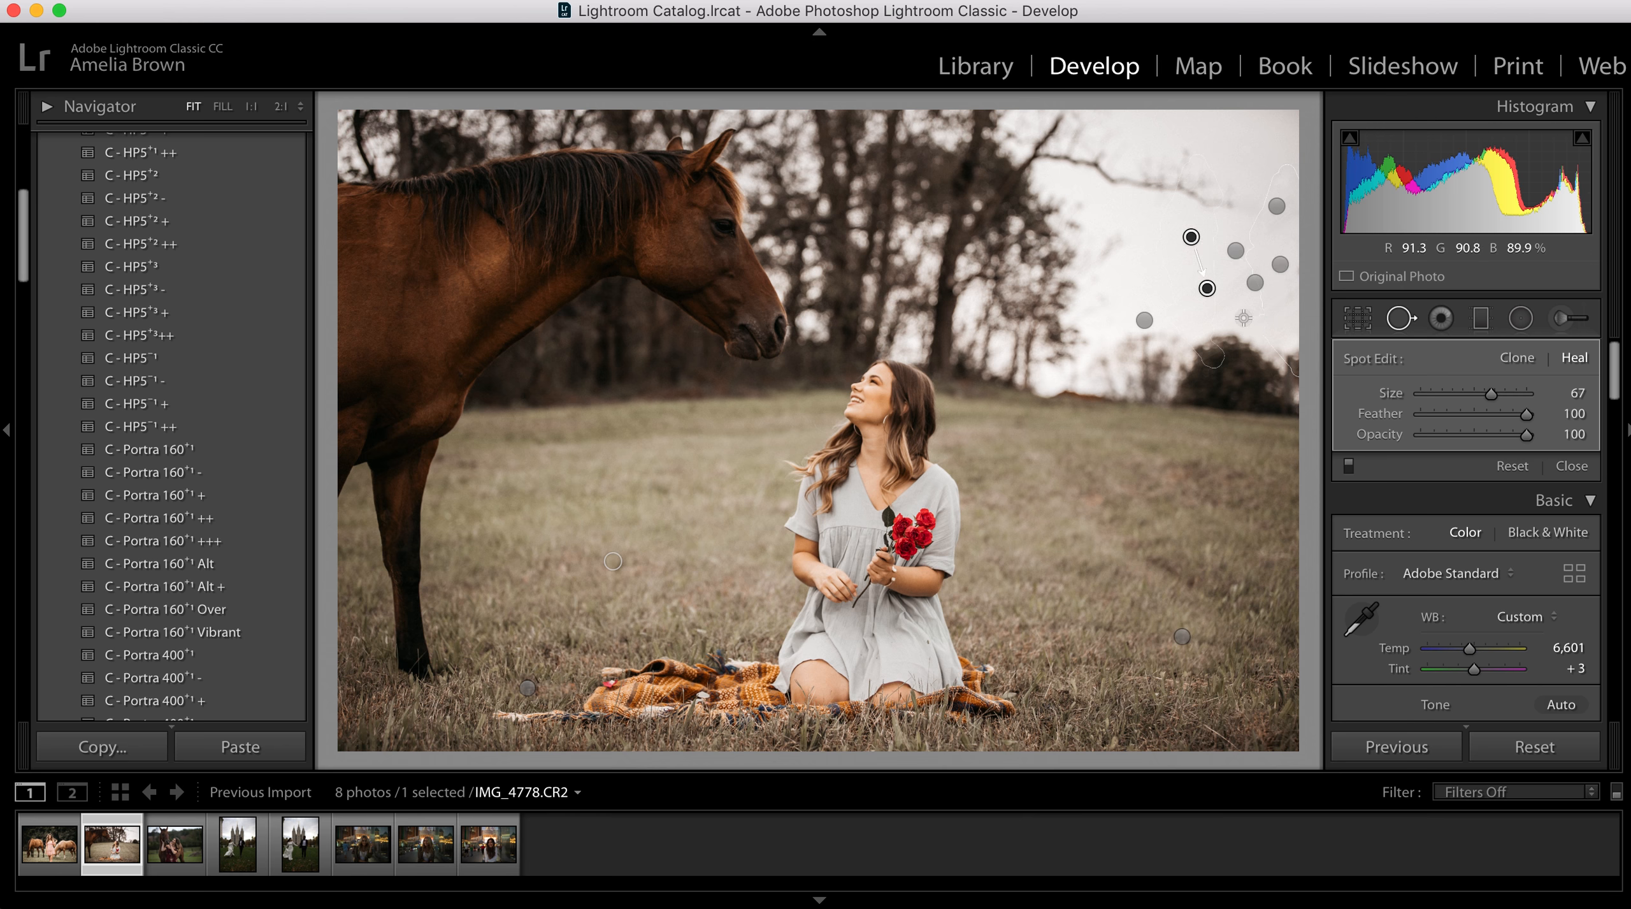
pyautogui.moveTo(1261, 317)
pyautogui.mouseDown()
pyautogui.moveTo(1290, 302)
pyautogui.moveTo(1268, 305)
pyautogui.moveTo(1280, 317)
pyautogui.moveTo(1283, 296)
pyautogui.moveTo(1261, 287)
pyautogui.mouseUp()
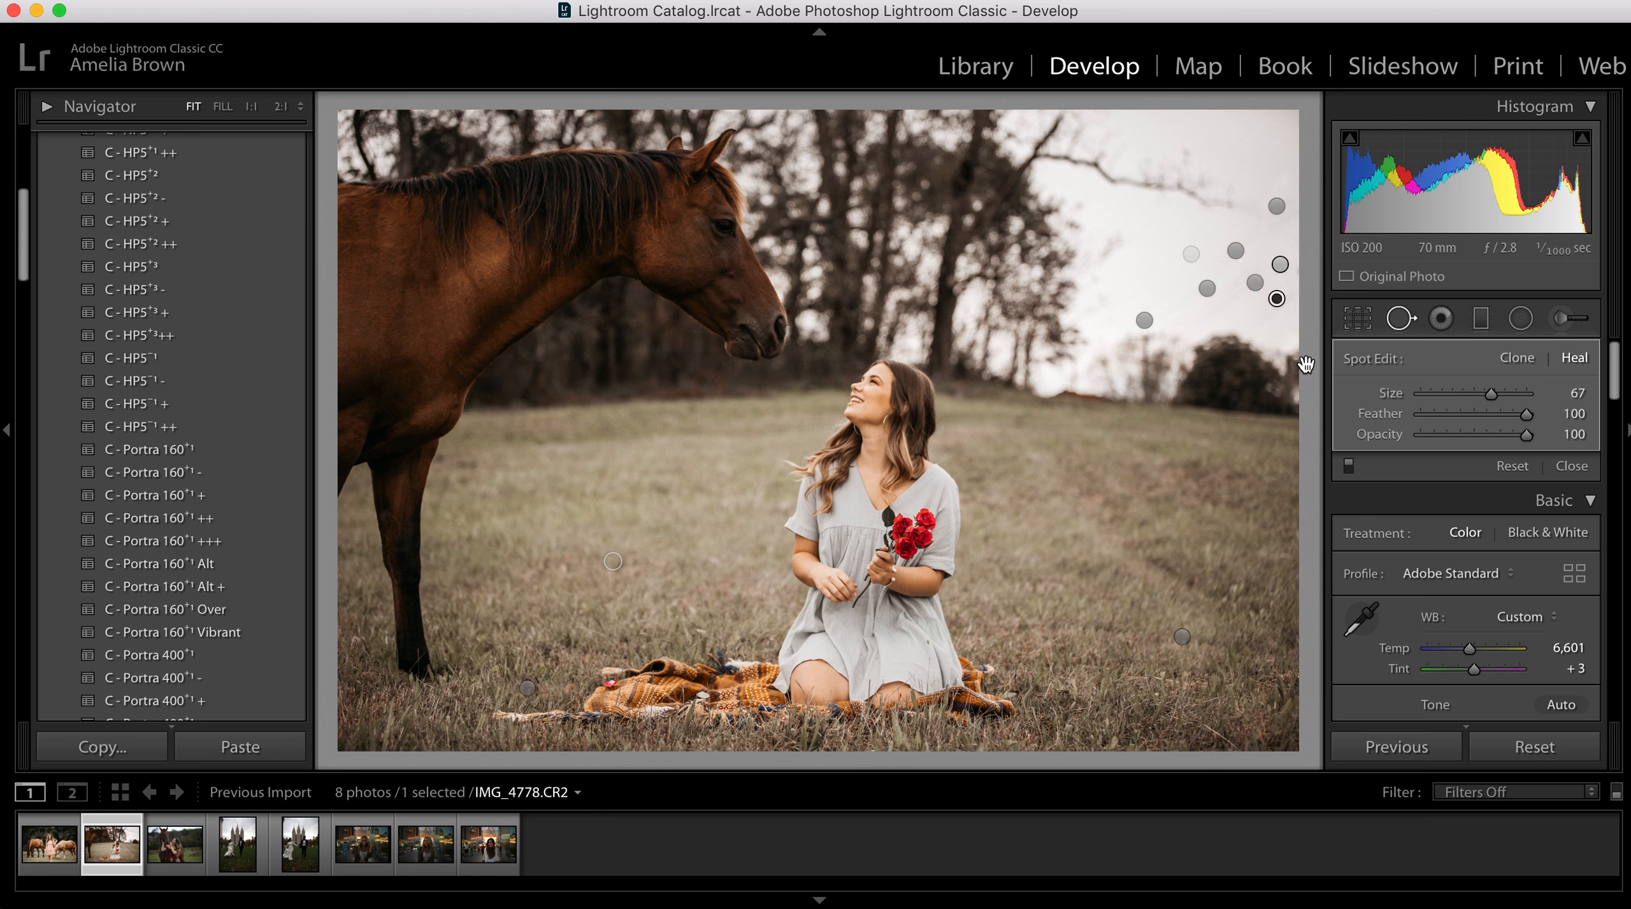
pyautogui.moveTo(1274, 230); pyautogui.dragTo(1265, 255)
pyautogui.press('q')
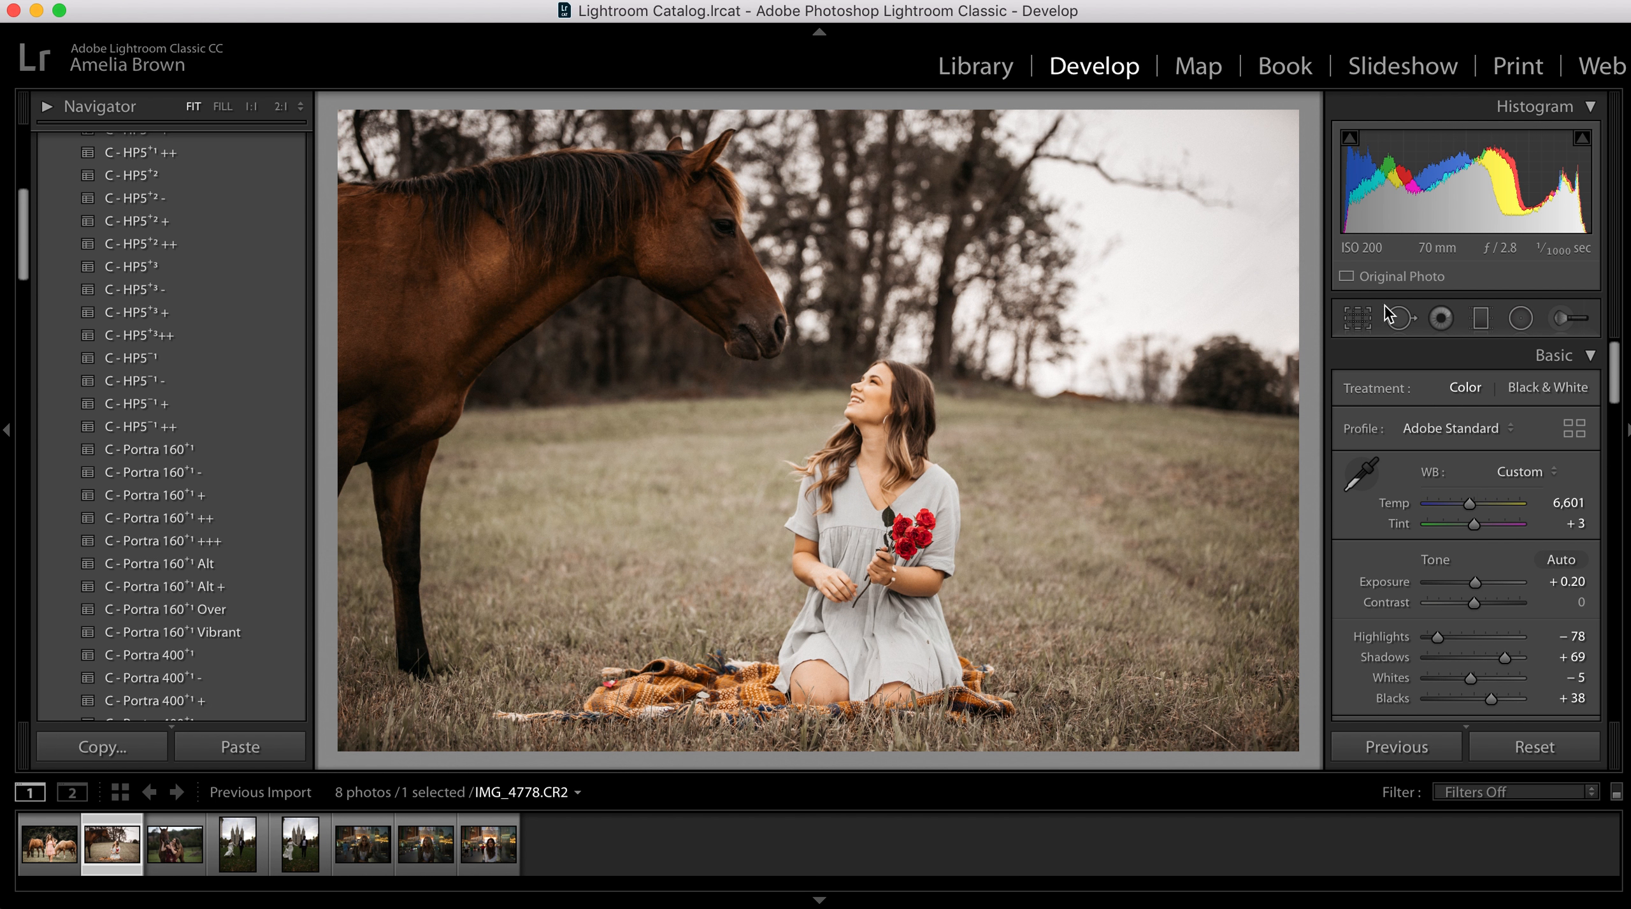
# Crop the photo slightly tighter at the original aspect ratio, then loosen the crop a little around the horse and seated woman.
pyautogui.click(1357, 317)
pyautogui.moveTo(1300, 110); pyautogui.dragTo(1267, 121)
pyautogui.moveTo(1147, 420); pyautogui.dragTo(1114, 431)
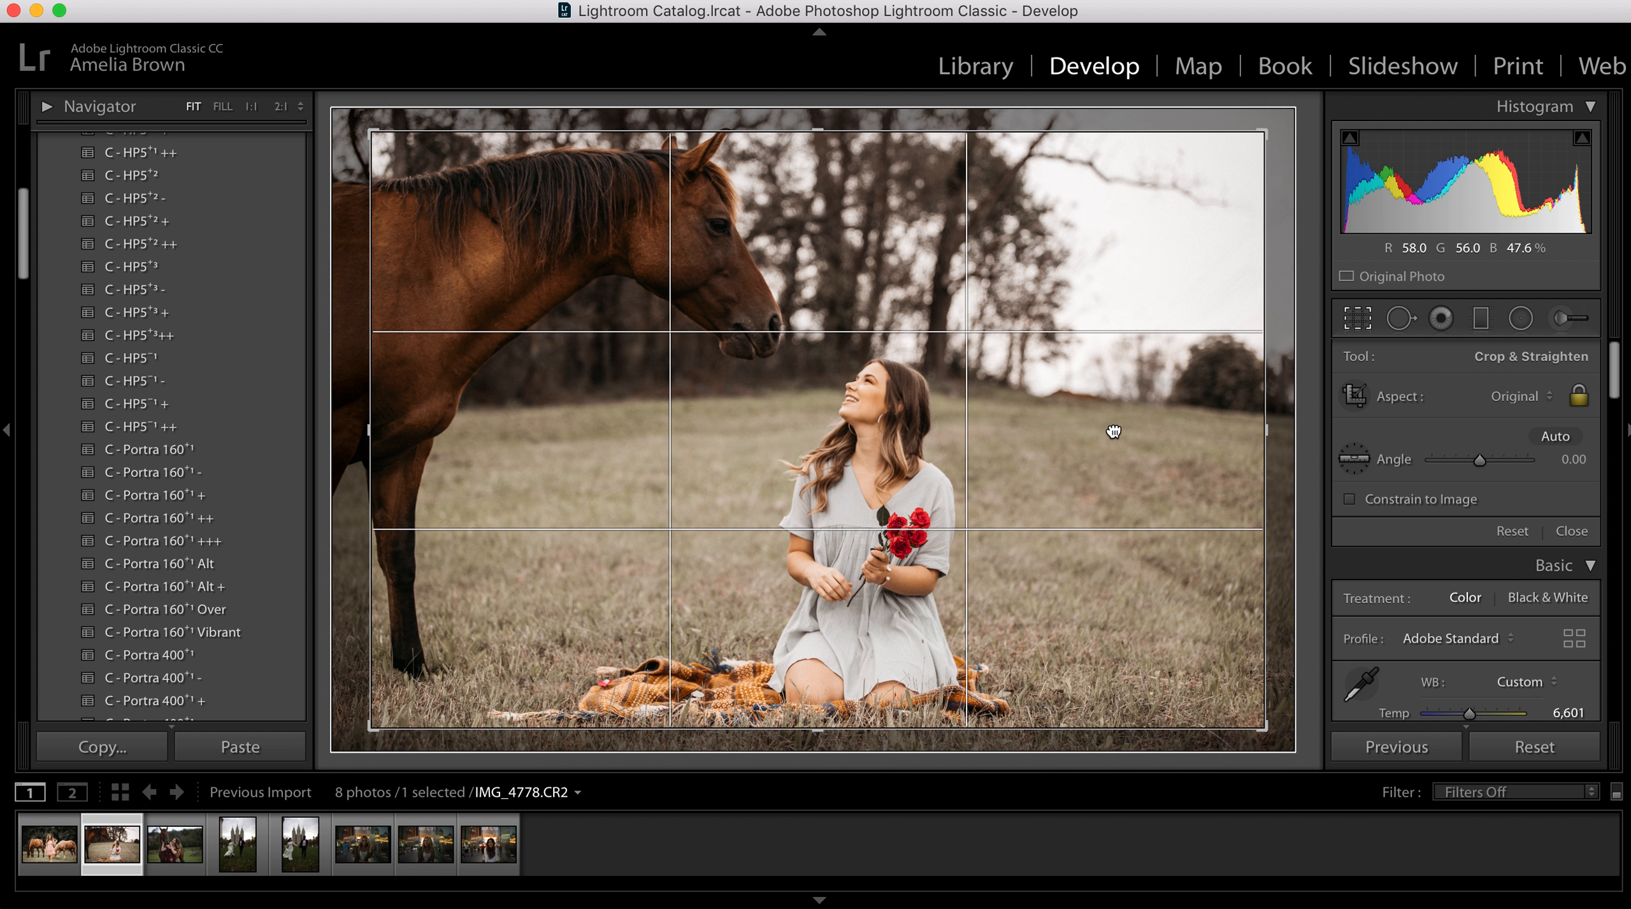
pyautogui.press('Return')
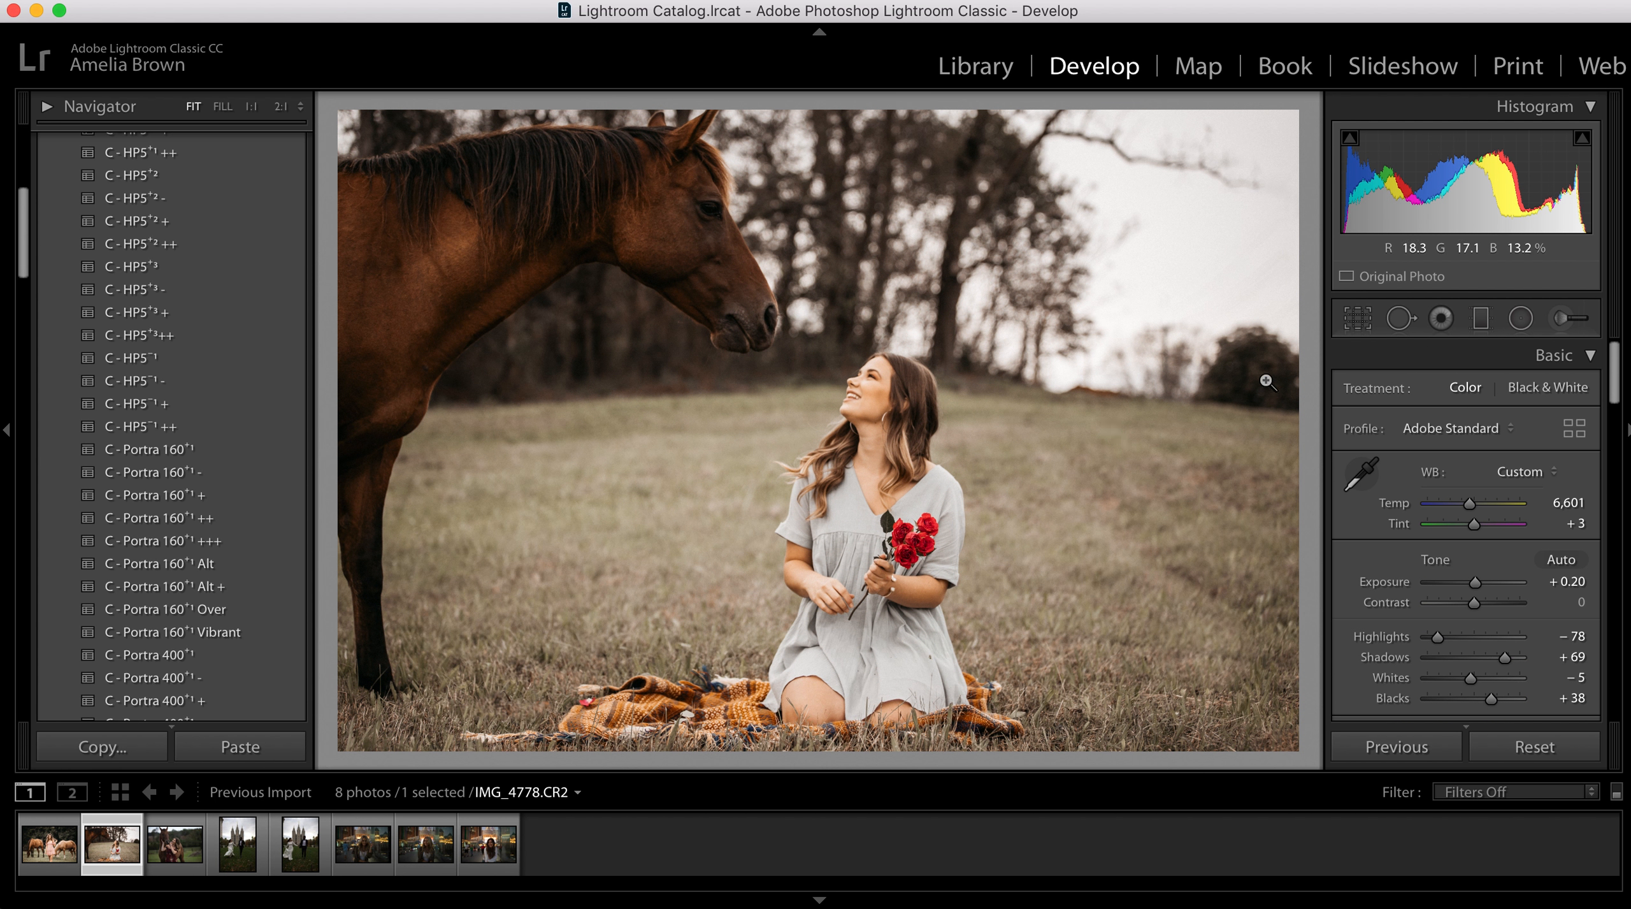
pyautogui.click(1358, 317)
pyautogui.moveTo(1263, 139); pyautogui.dragTo(1277, 131)
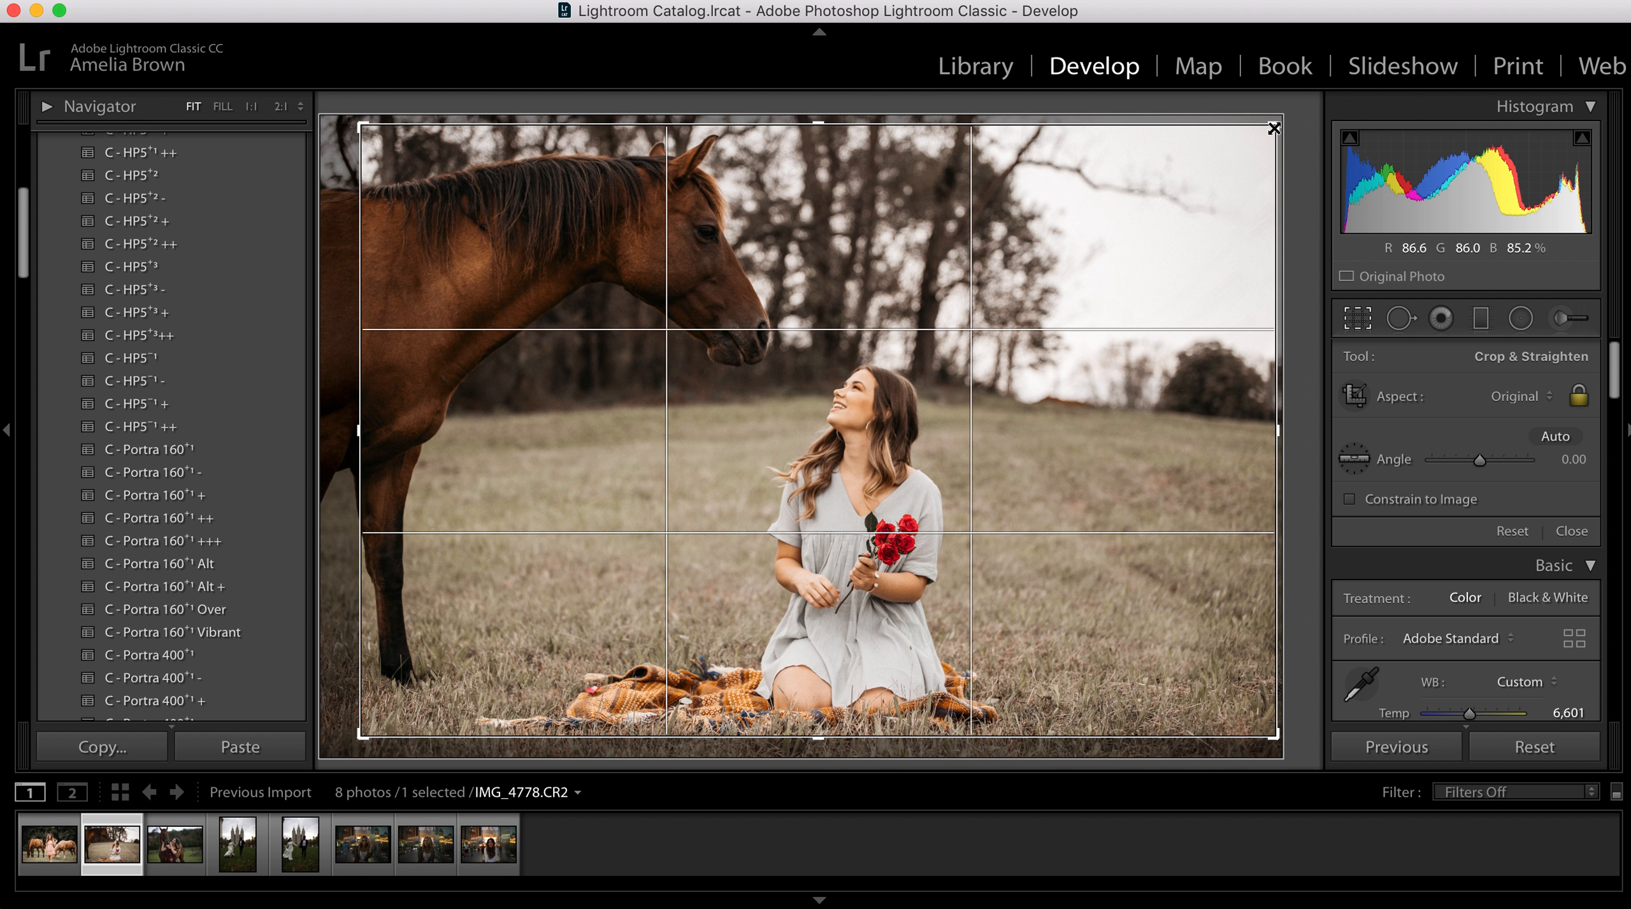
pyautogui.press('Return')
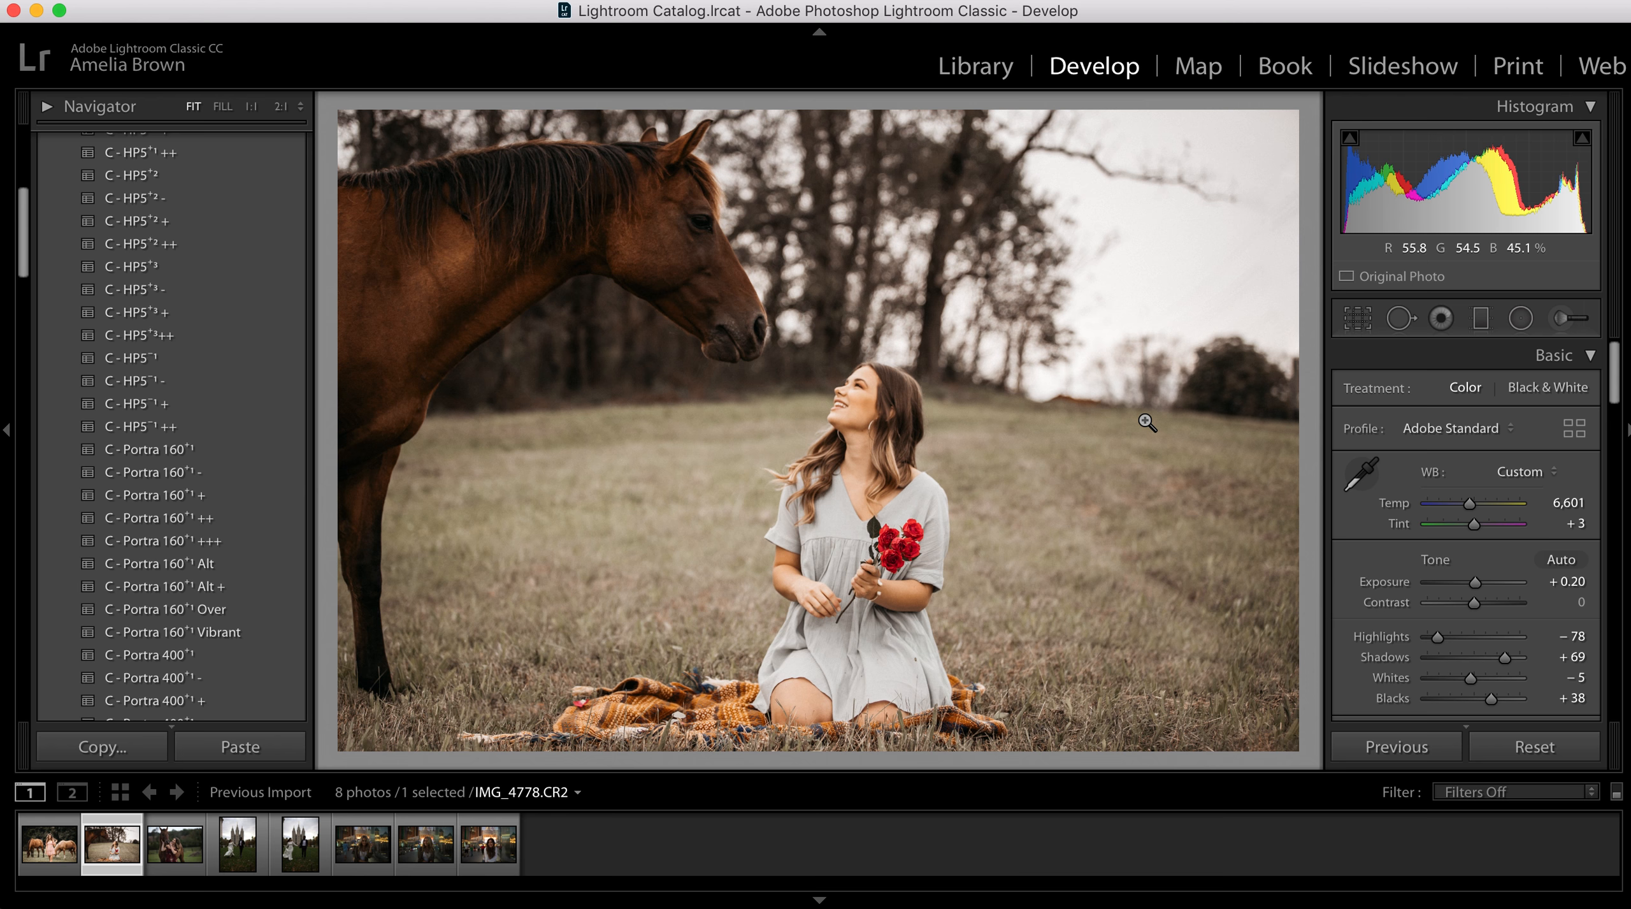
# Compare the before and after versions of the edited photo of the horse and seated woman.
pyautogui.press('\\')
pyautogui.press('\\')
pyautogui.press('\\')
pyautogui.press('\\')
pyautogui.press('\\')
pyautogui.press('\\')
pyautogui.press('\\')
pyautogui.press('\\')
# Copy the develop settings without spot removal and crop to IMG_4881.CR2 and set its exposure to +0.40.
pyautogui.click(105, 747)
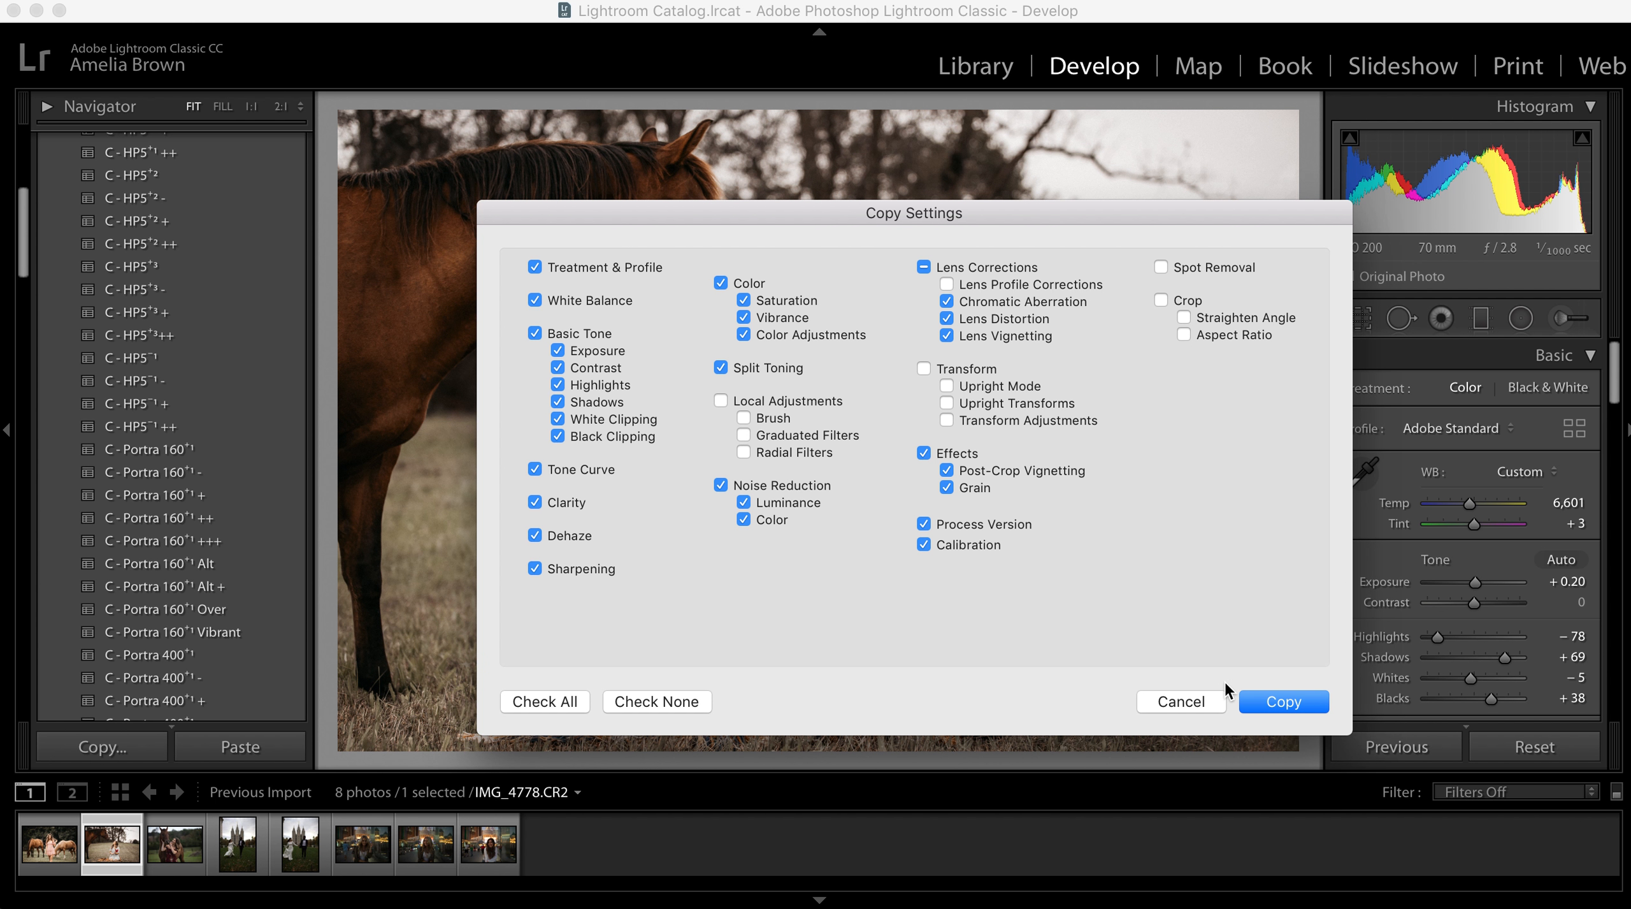
pyautogui.click(1282, 700)
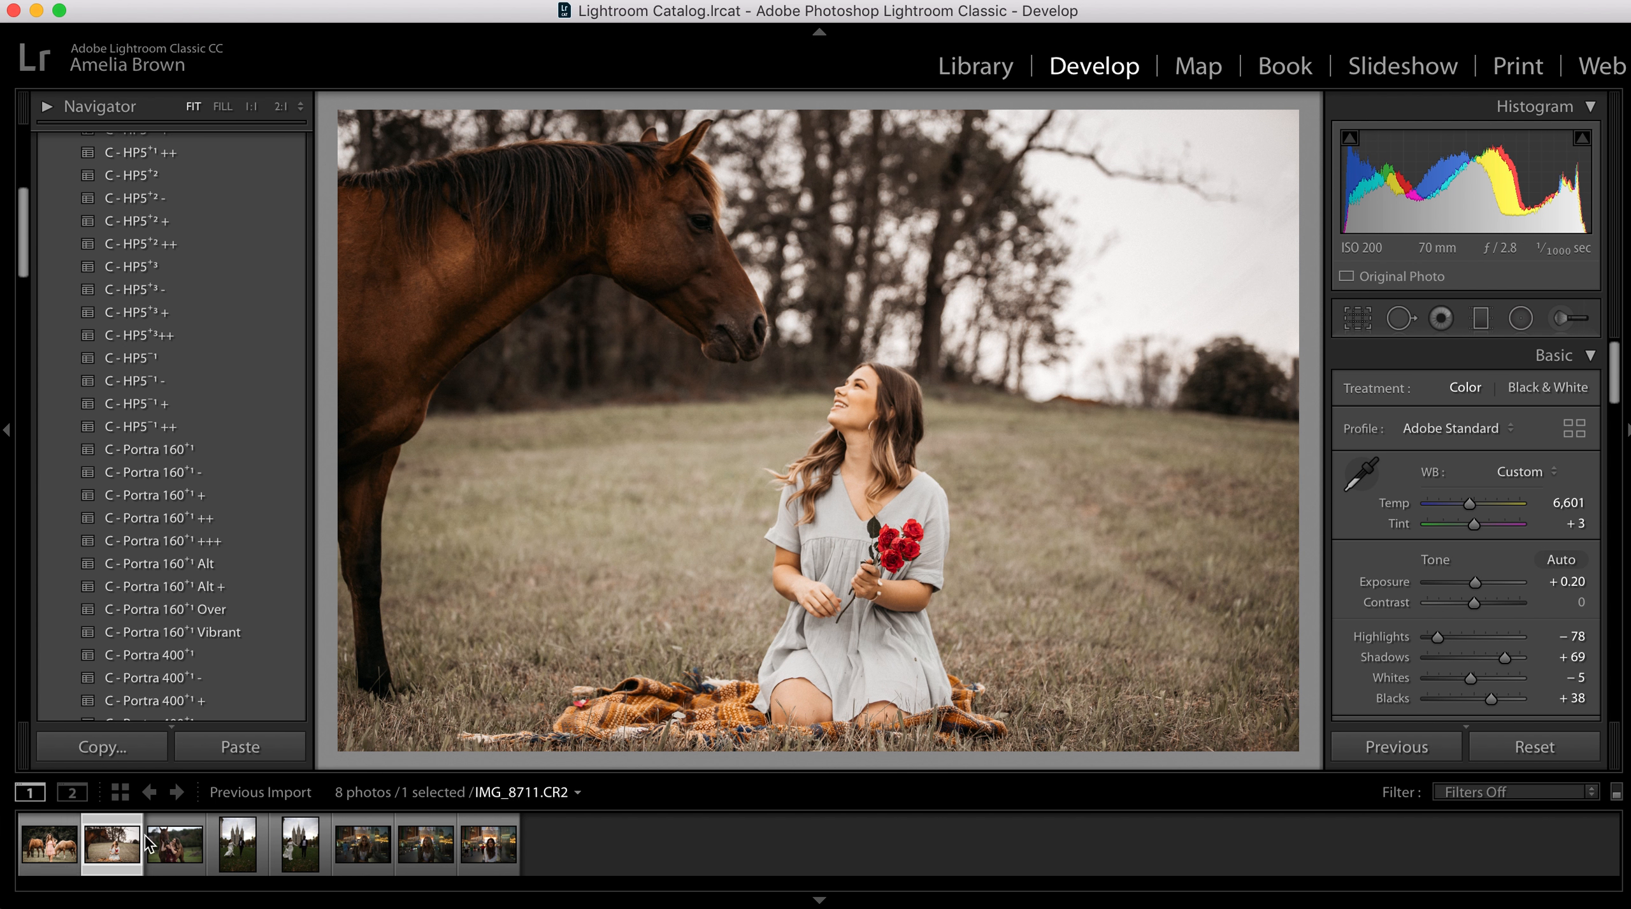
pyautogui.click(175, 845)
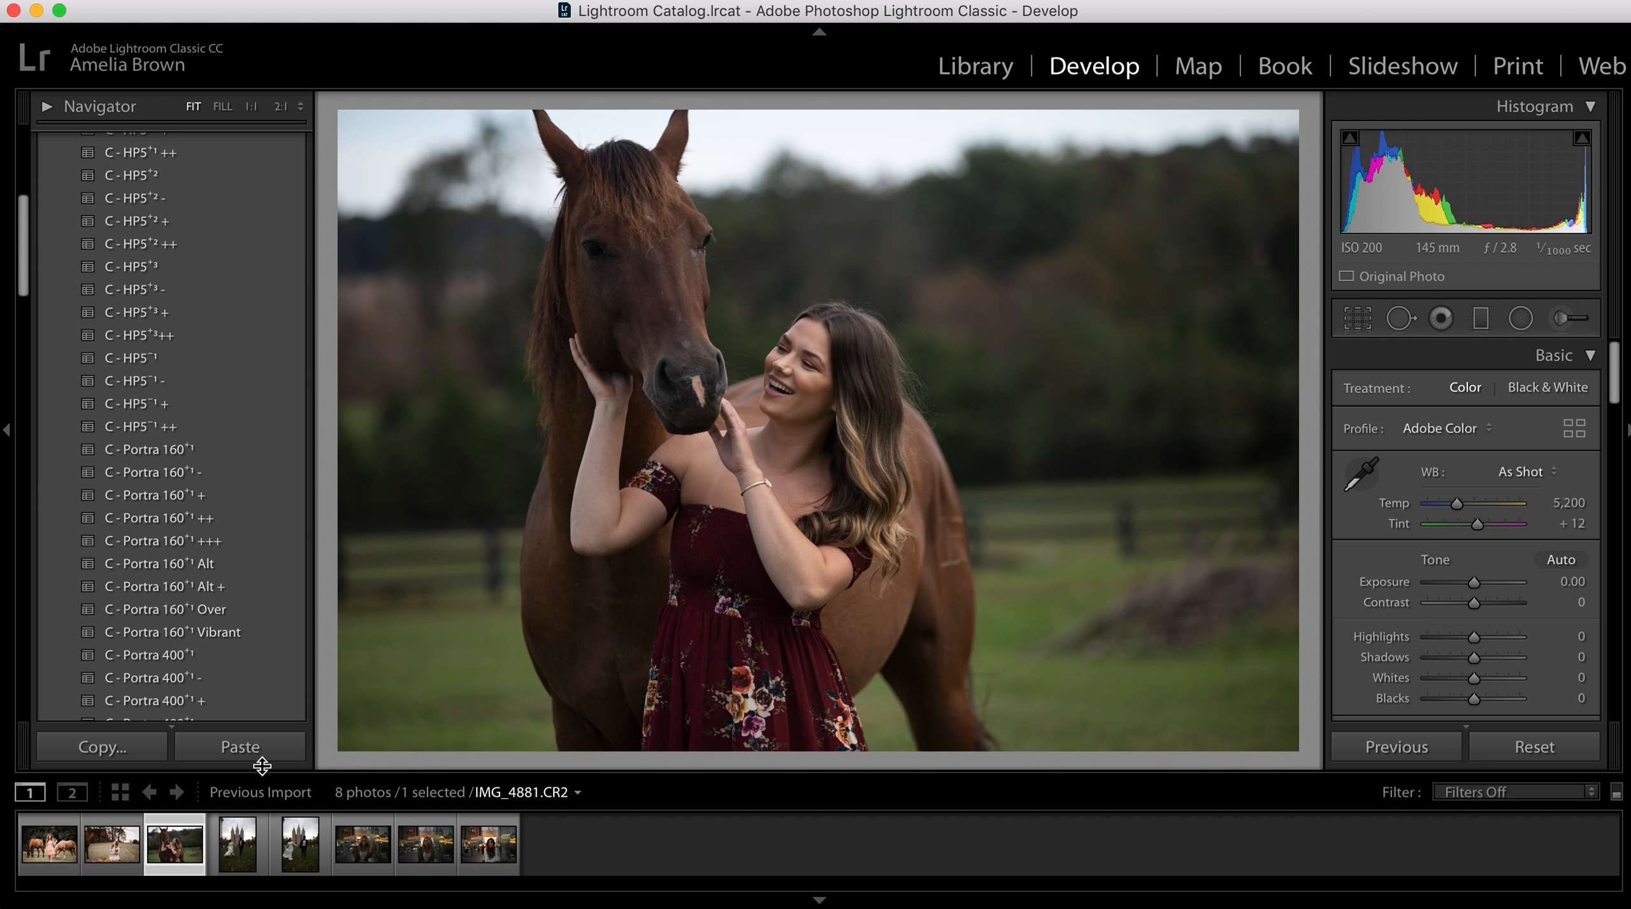
pyautogui.click(255, 750)
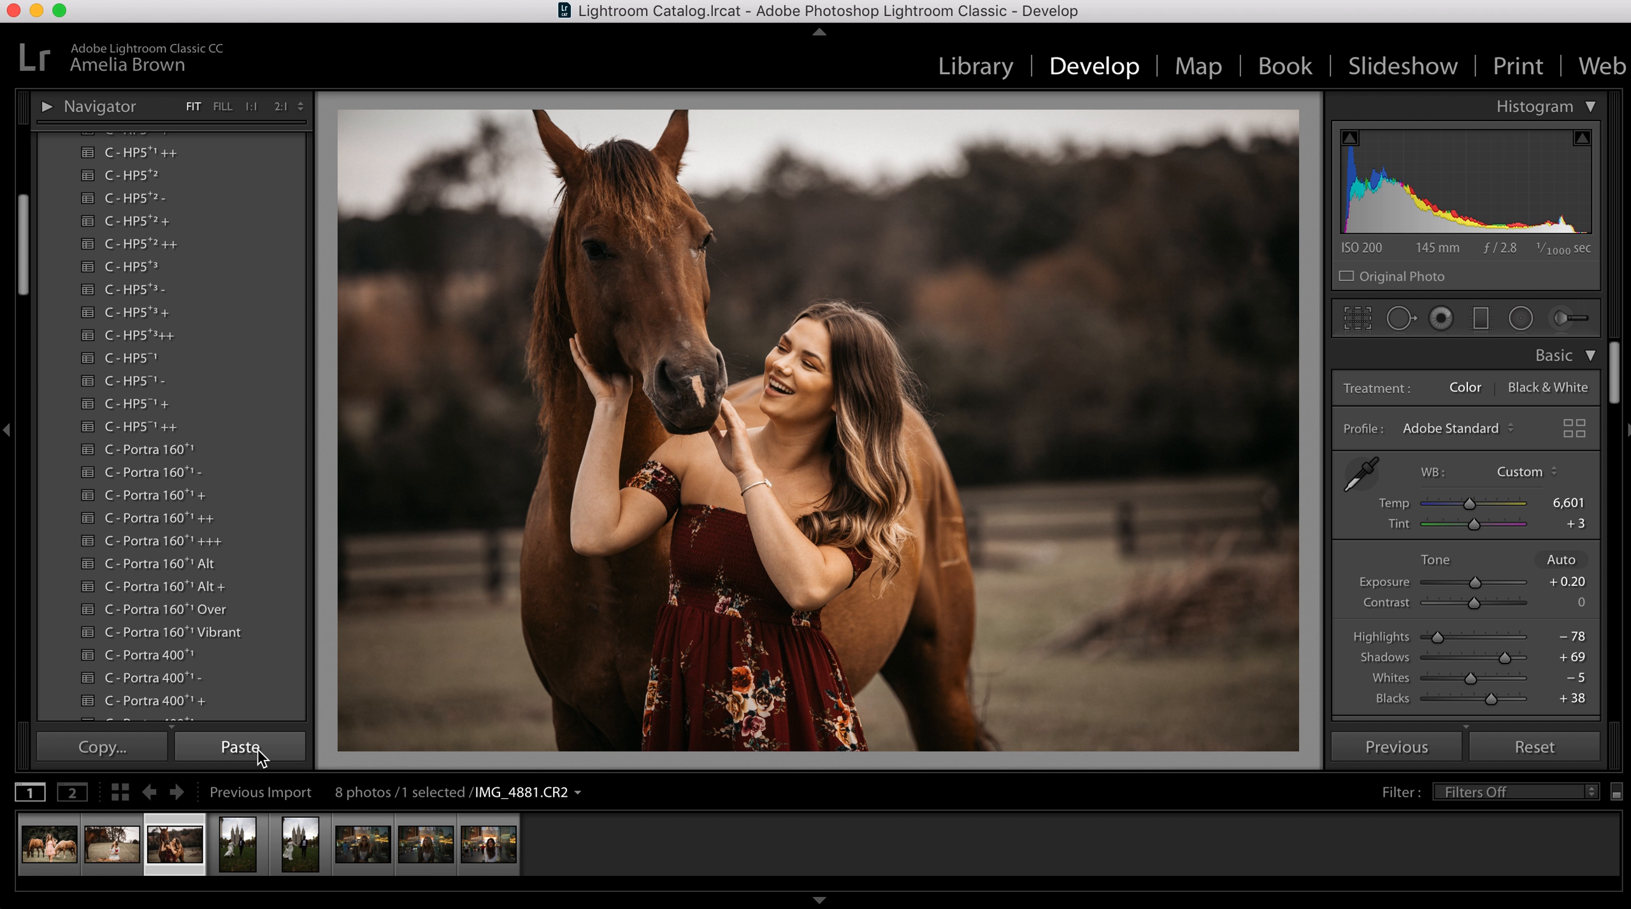
pyautogui.click(1477, 581)
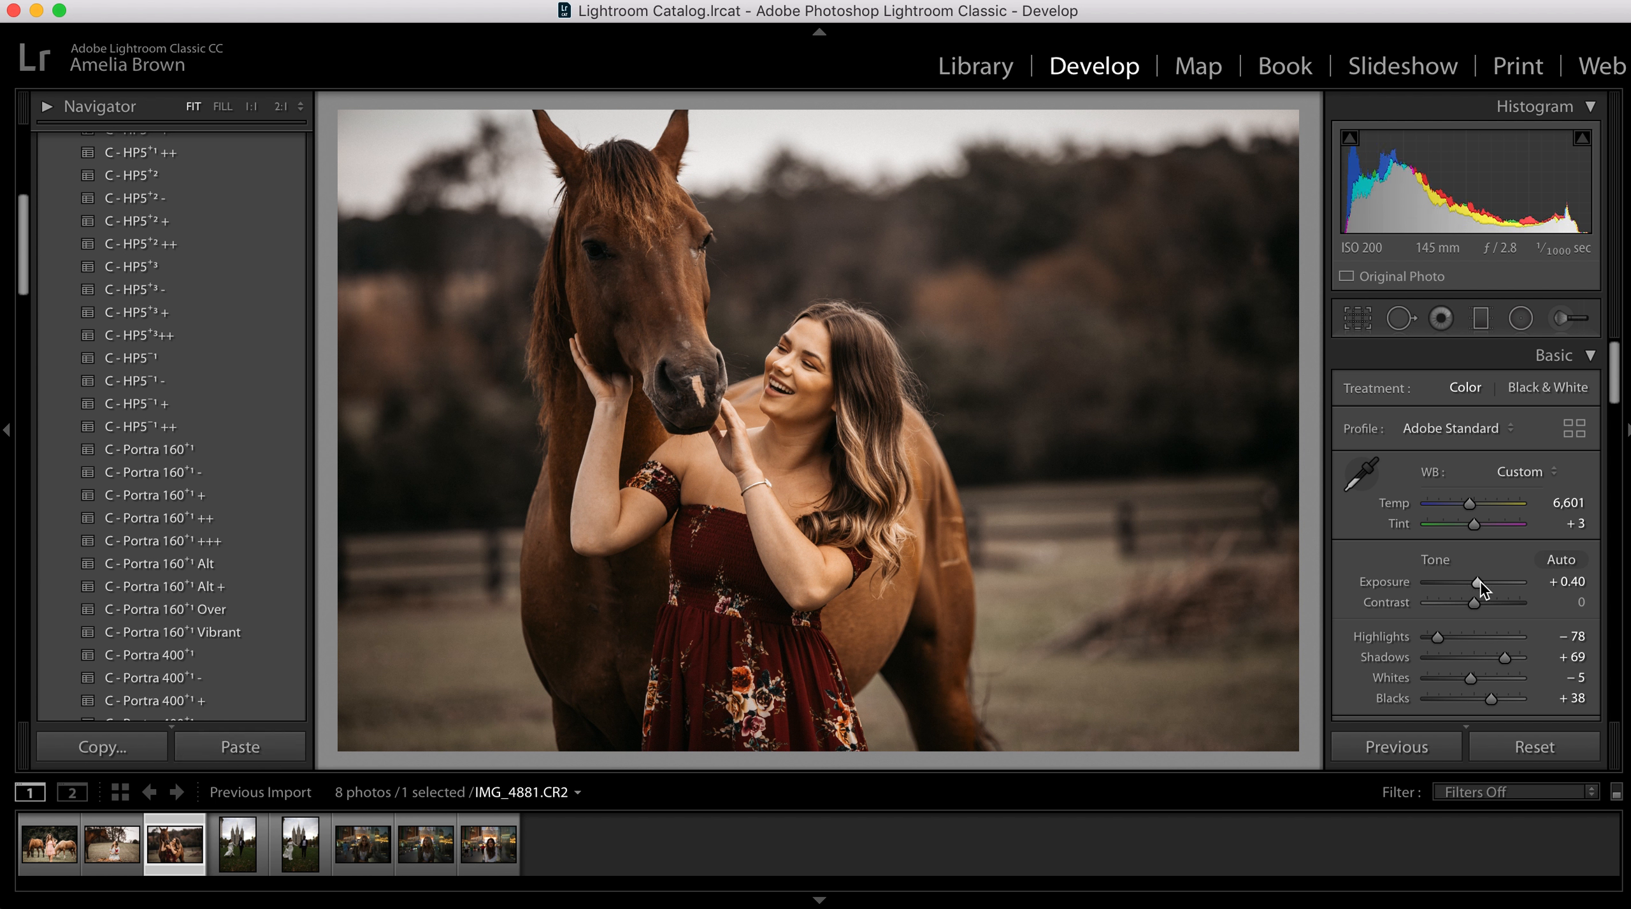
# Clone over the lower part of the brush pile behind the horse with two size 78 strokes, sampling the open grass below.
pyautogui.press('q')
pyautogui.moveTo(1491, 393); pyautogui.dragTo(1504, 394)
pyautogui.moveTo(1054, 650)
pyautogui.mouseDown()
pyautogui.moveTo(1306, 662)
pyautogui.moveTo(1218, 655)
pyautogui.moveTo(1254, 660)
pyautogui.mouseUp()
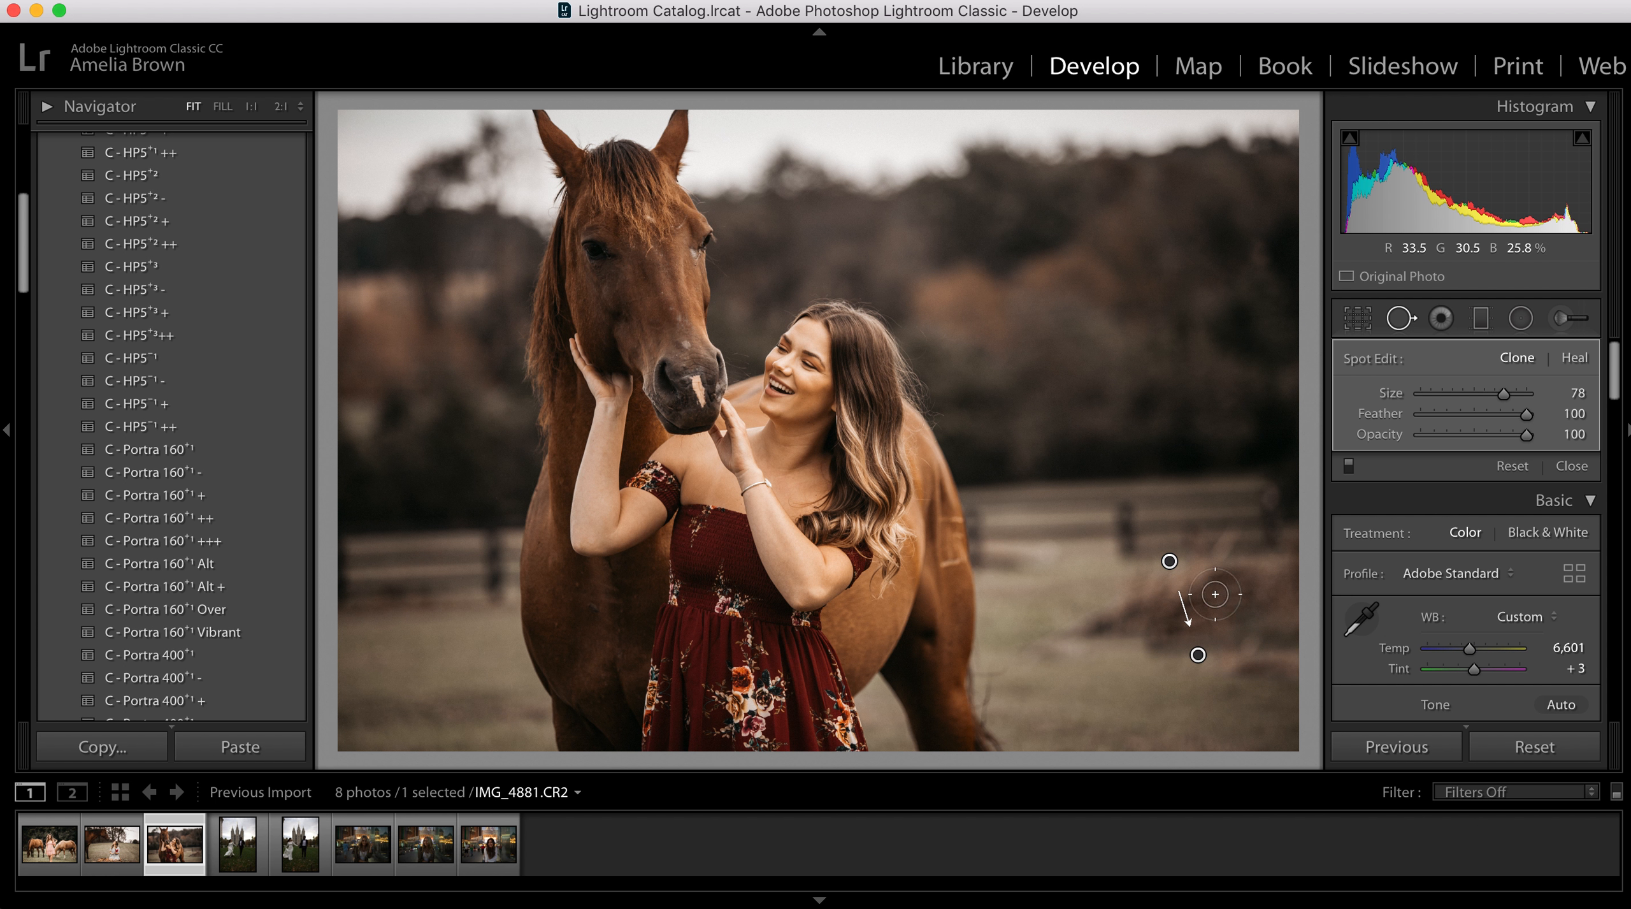
pyautogui.moveTo(1176, 560)
pyautogui.mouseDown()
pyautogui.moveTo(1214, 727)
pyautogui.moveTo(1194, 716)
pyautogui.mouseUp()
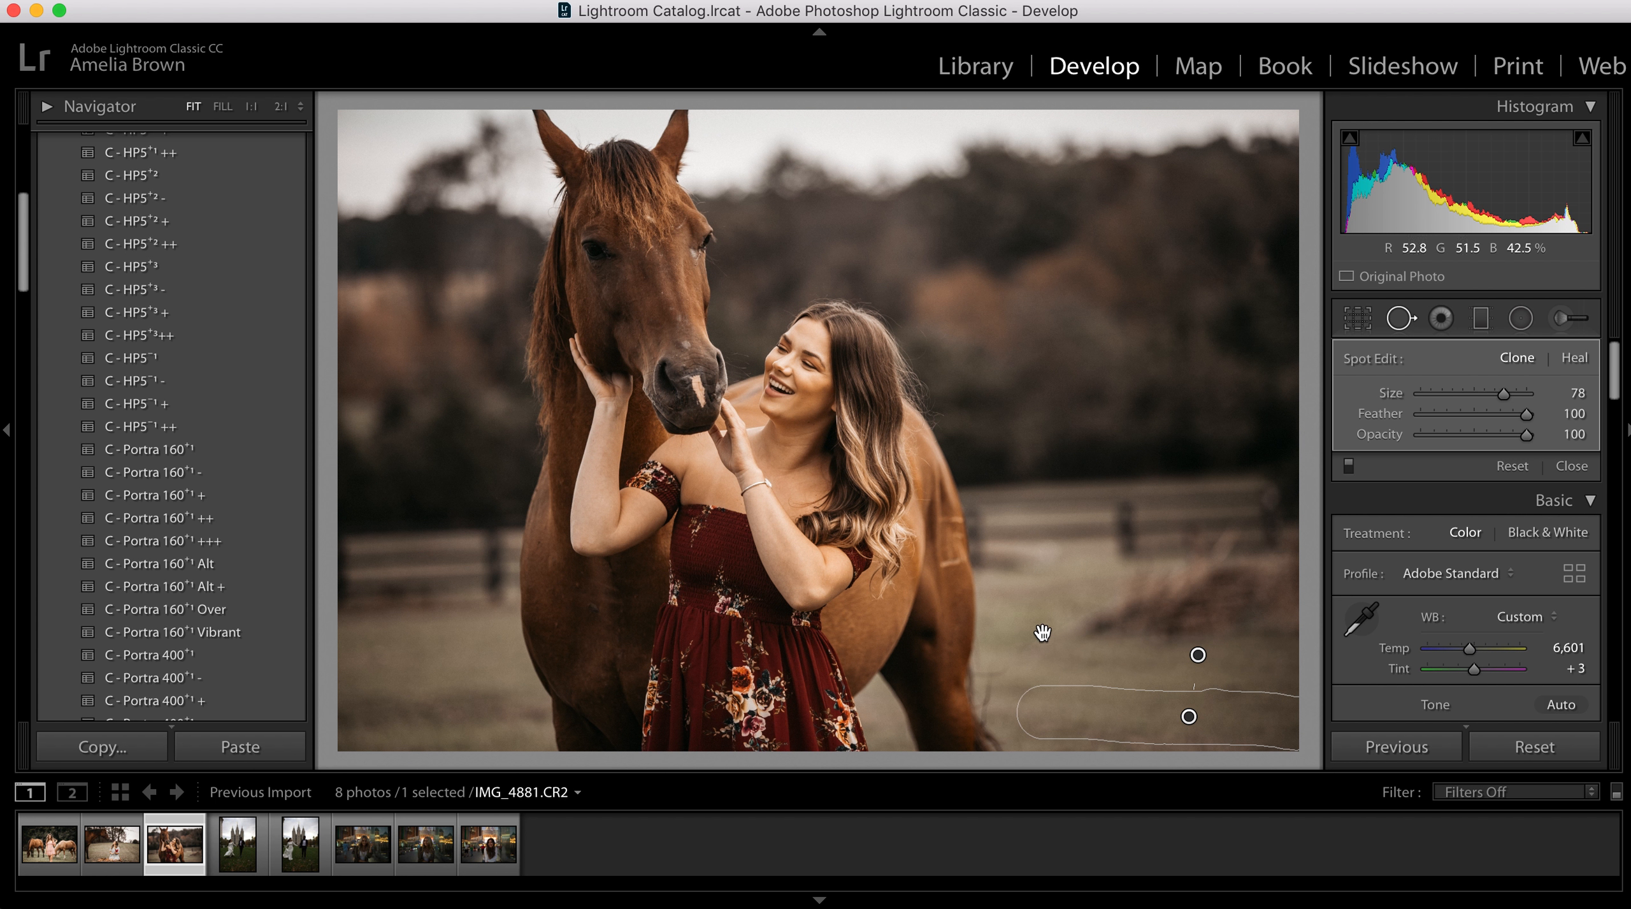
pyautogui.moveTo(1135, 626)
pyautogui.mouseDown()
pyautogui.moveTo(1311, 625)
pyautogui.moveTo(1273, 608)
pyautogui.moveTo(1024, 624)
pyautogui.mouseUp()
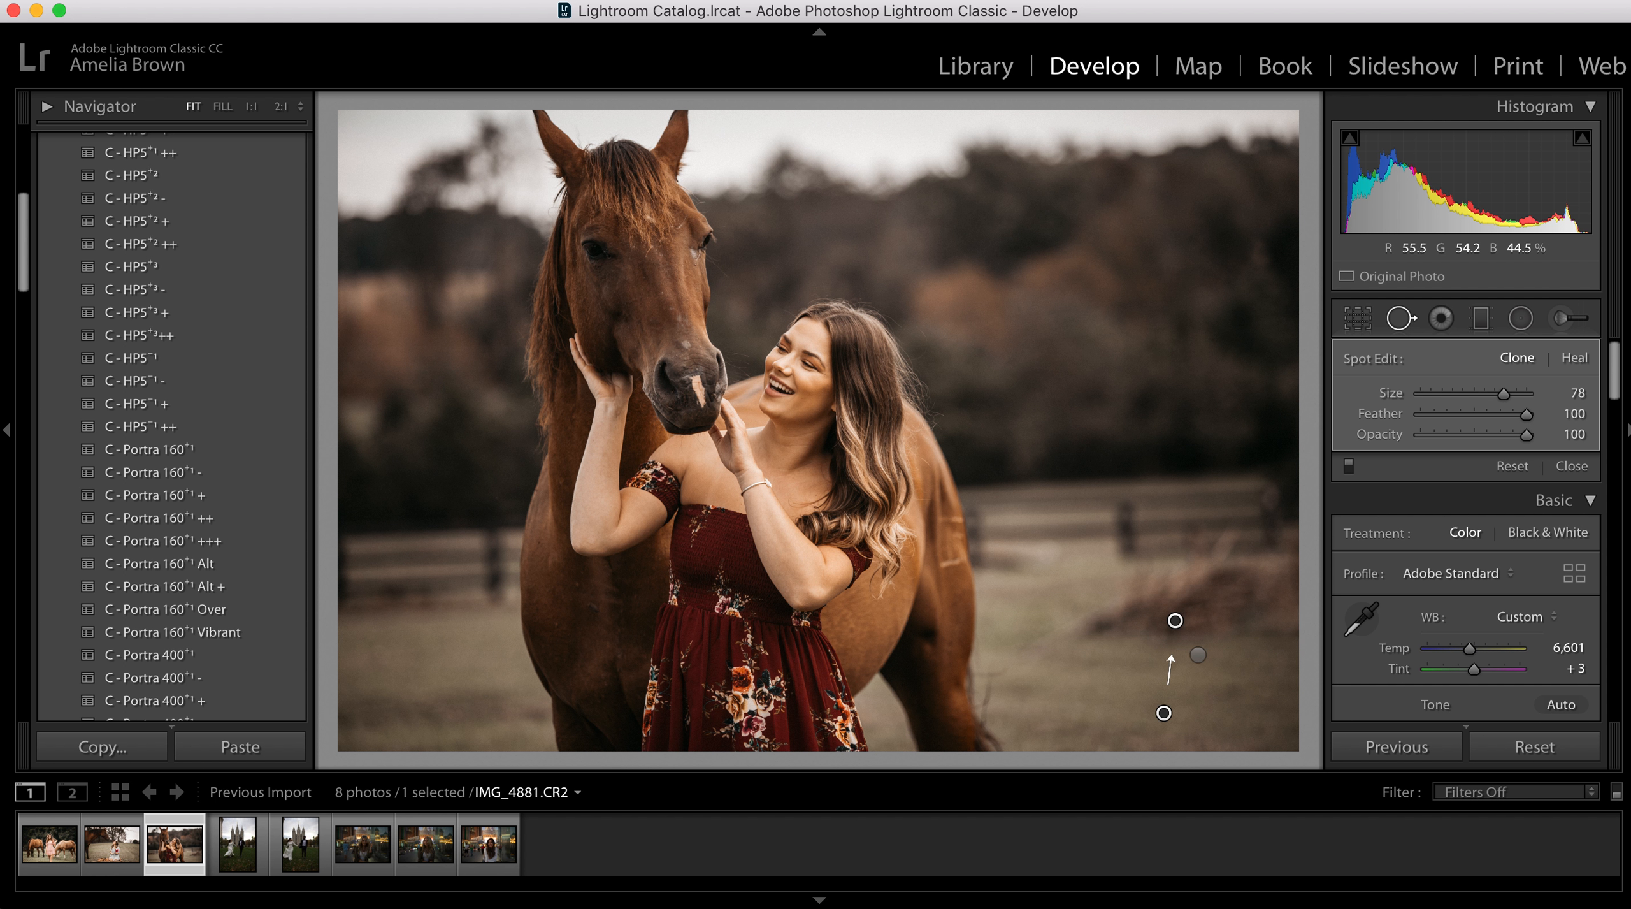
pyautogui.moveTo(1223, 714); pyautogui.dragTo(1245, 690)
# Clone over the middle of the brush pile with one long stroke out to the photo's edge, sampling the grass below.
pyautogui.click(1119, 587)
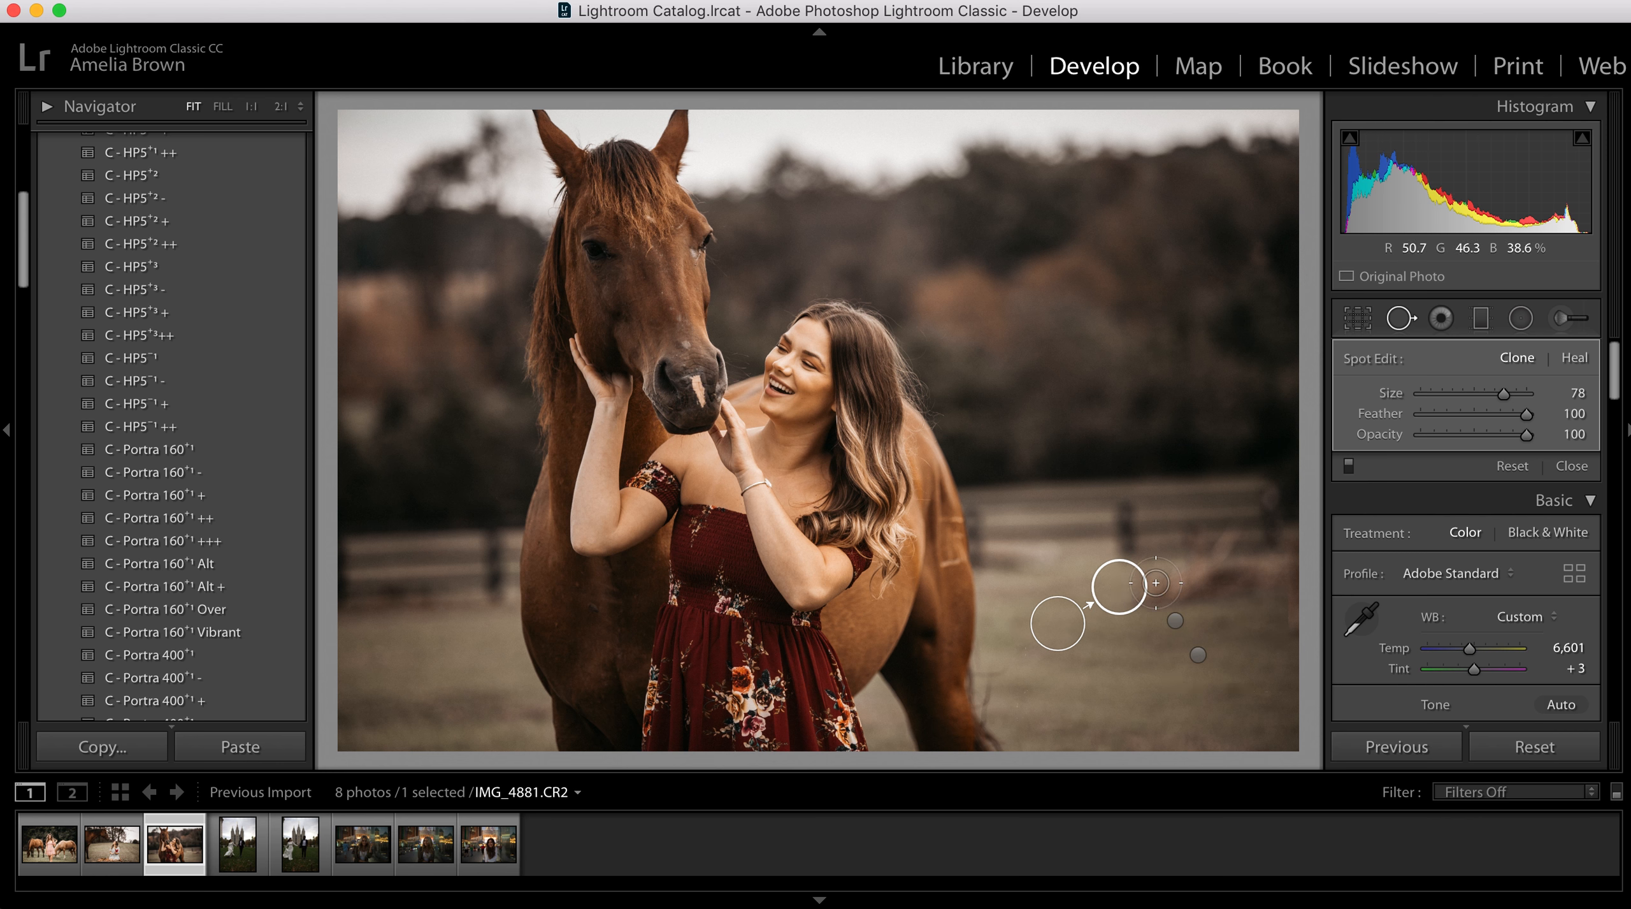
pyautogui.press('BackSpace')
pyautogui.moveTo(1137, 586)
pyautogui.mouseDown()
pyautogui.moveTo(1286, 588)
pyautogui.moveTo(1141, 589)
pyautogui.moveTo(1301, 585)
pyautogui.mouseUp()
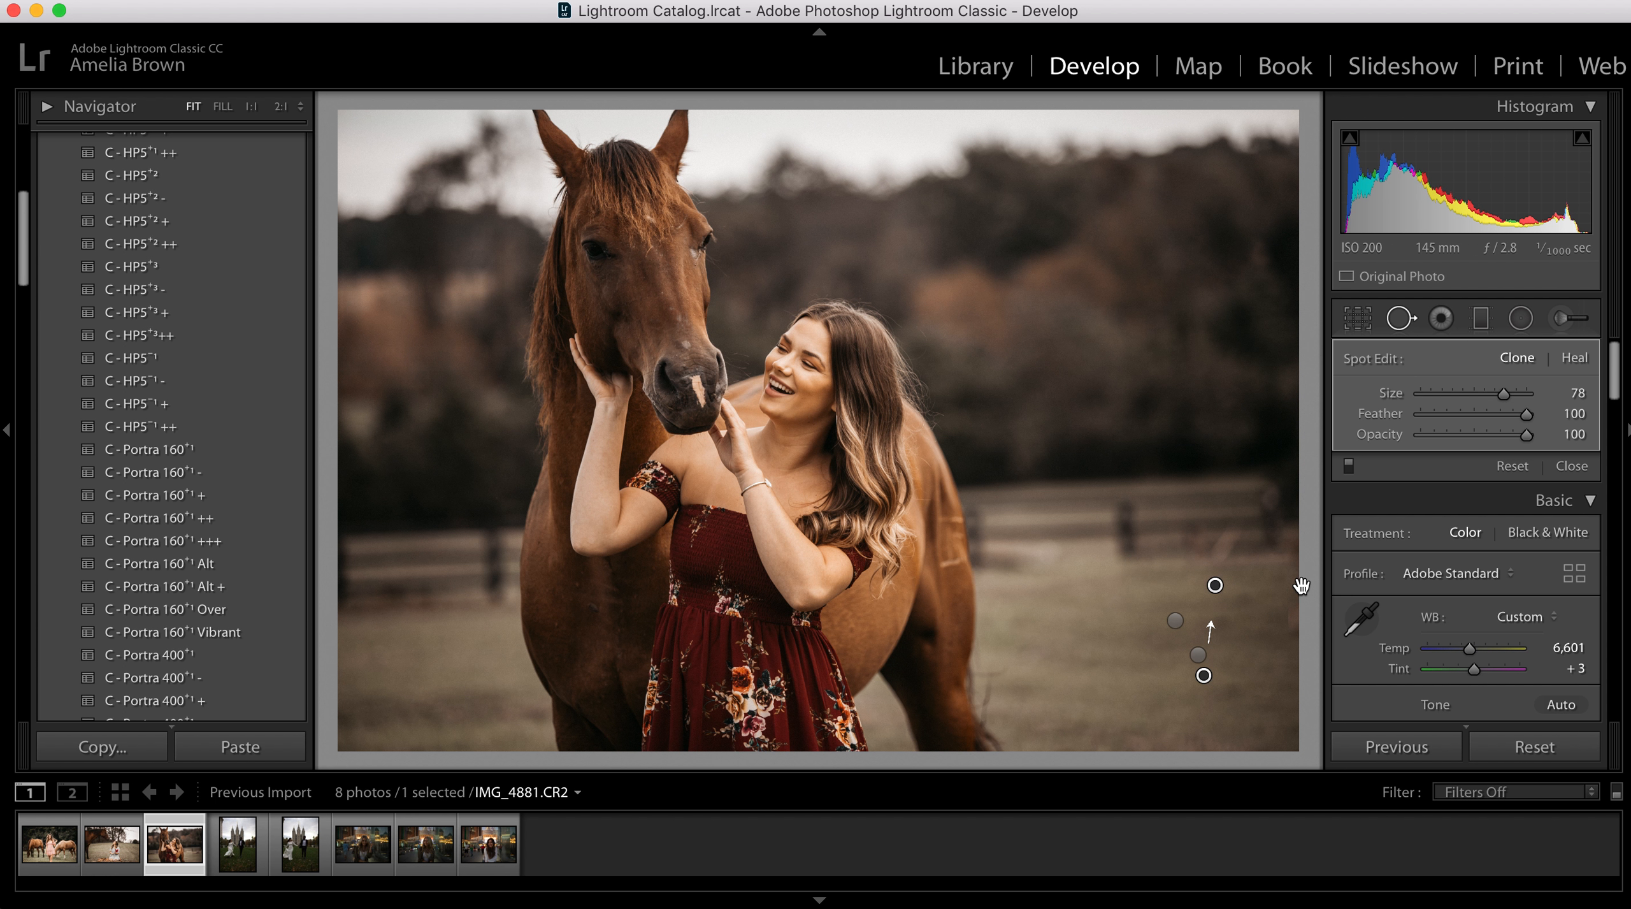
pyautogui.press('q')
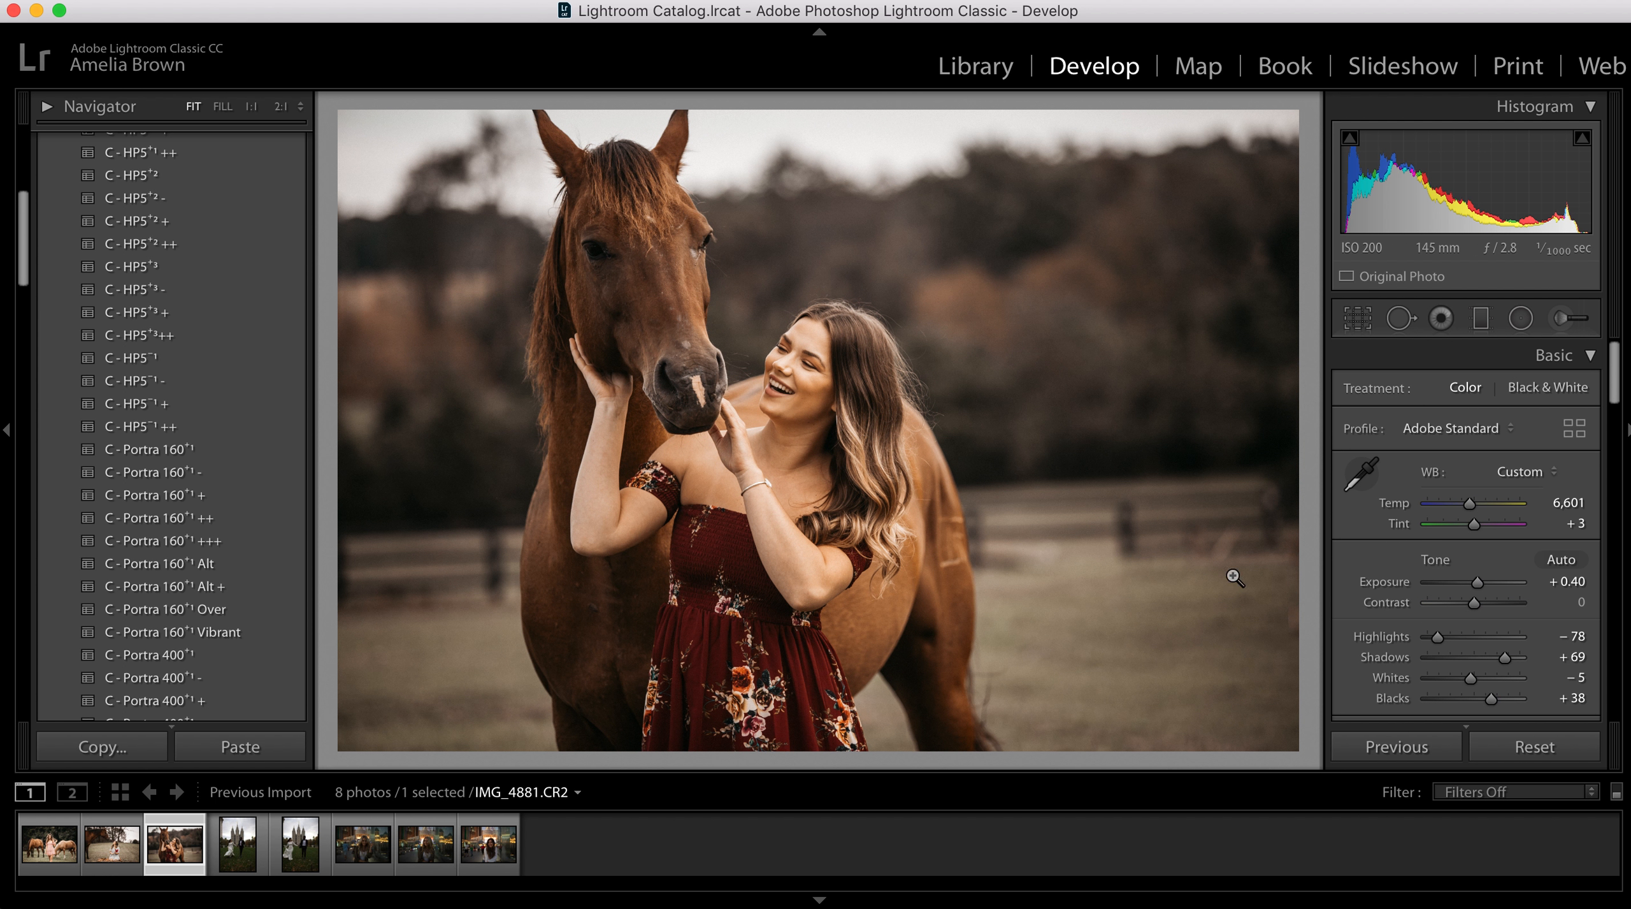
# Clone over the remaining top of the brush pile by the fence at size 64, sampling the area just above it.
pyautogui.press('q')
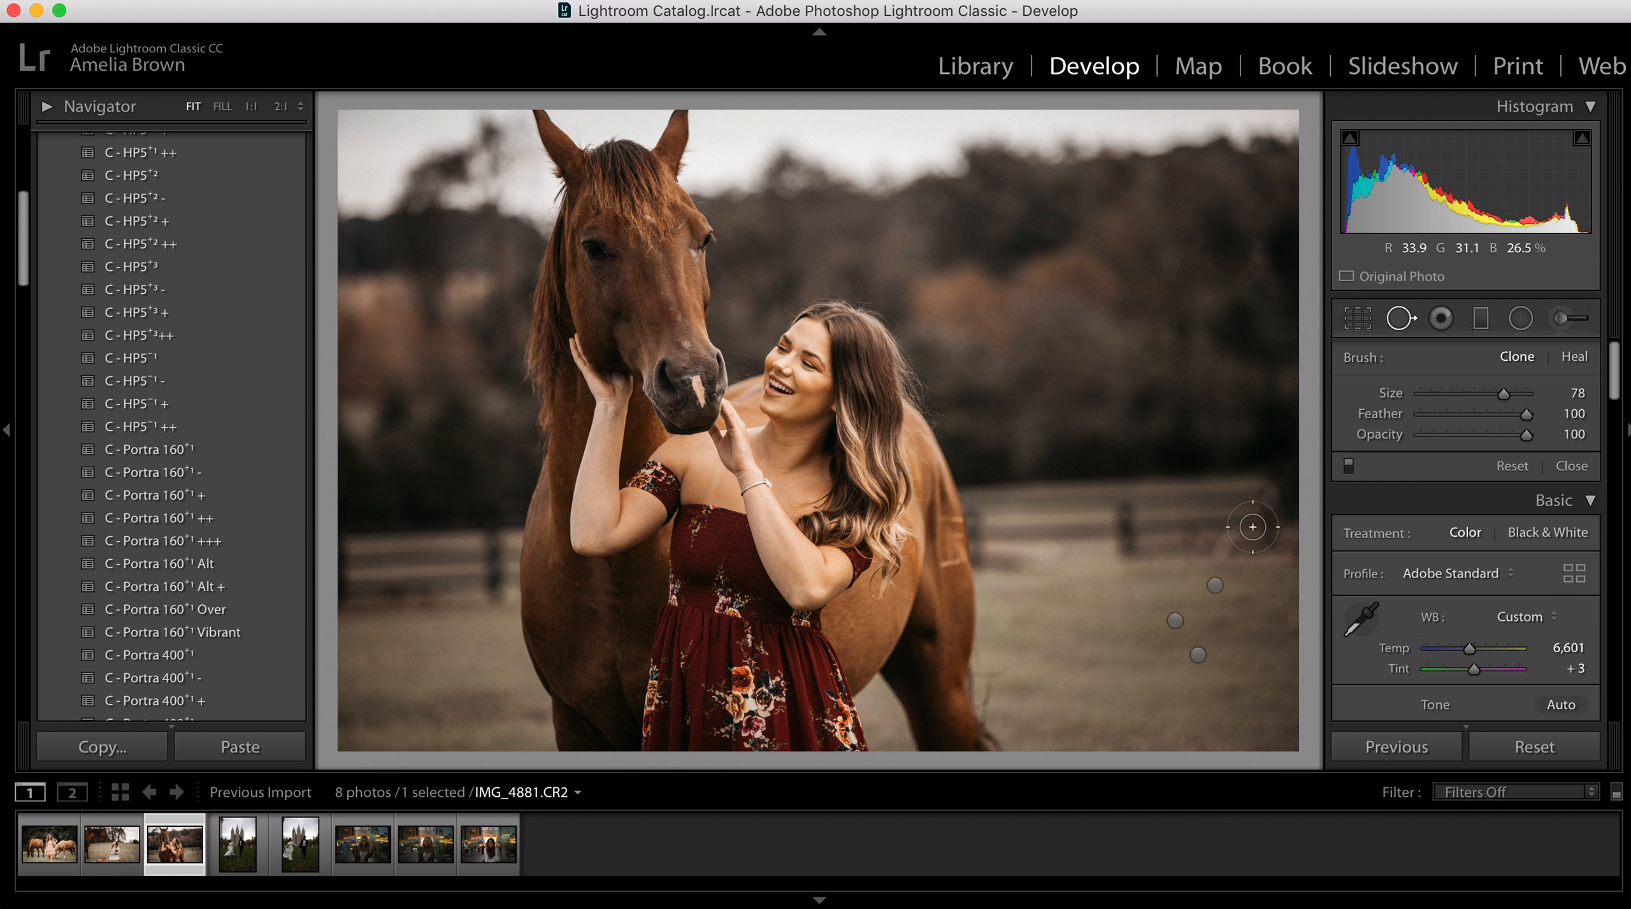
pyautogui.moveTo(1505, 393); pyautogui.dragTo(1488, 393)
pyautogui.moveTo(1238, 536); pyautogui.dragTo(1184, 550)
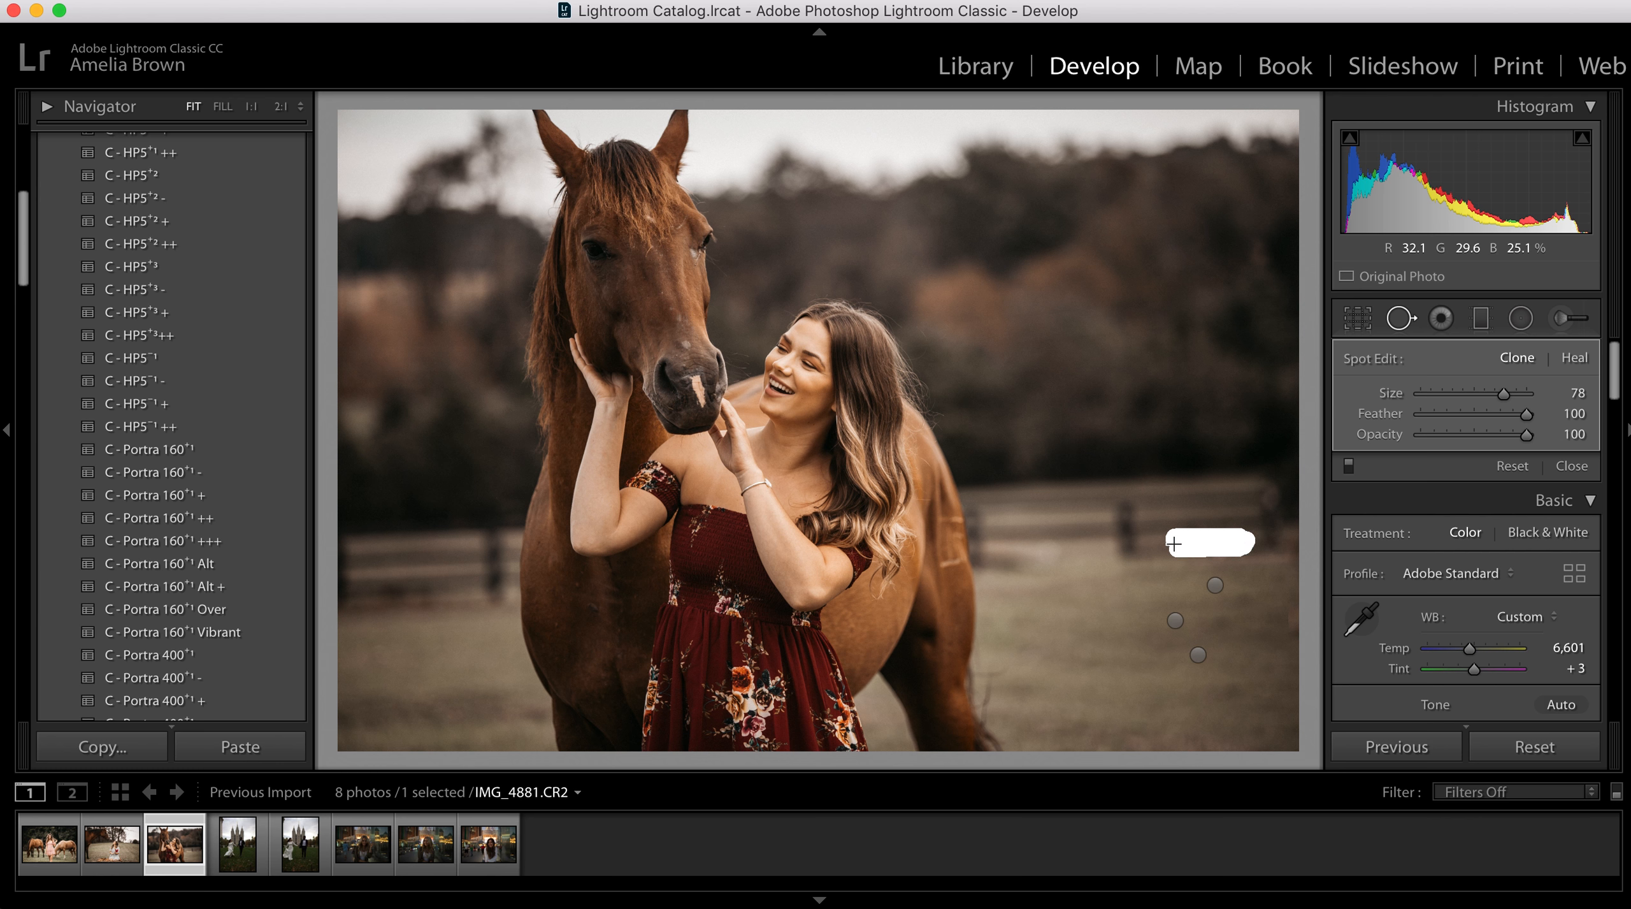
pyautogui.moveTo(1232, 548); pyautogui.dragTo(1230, 546)
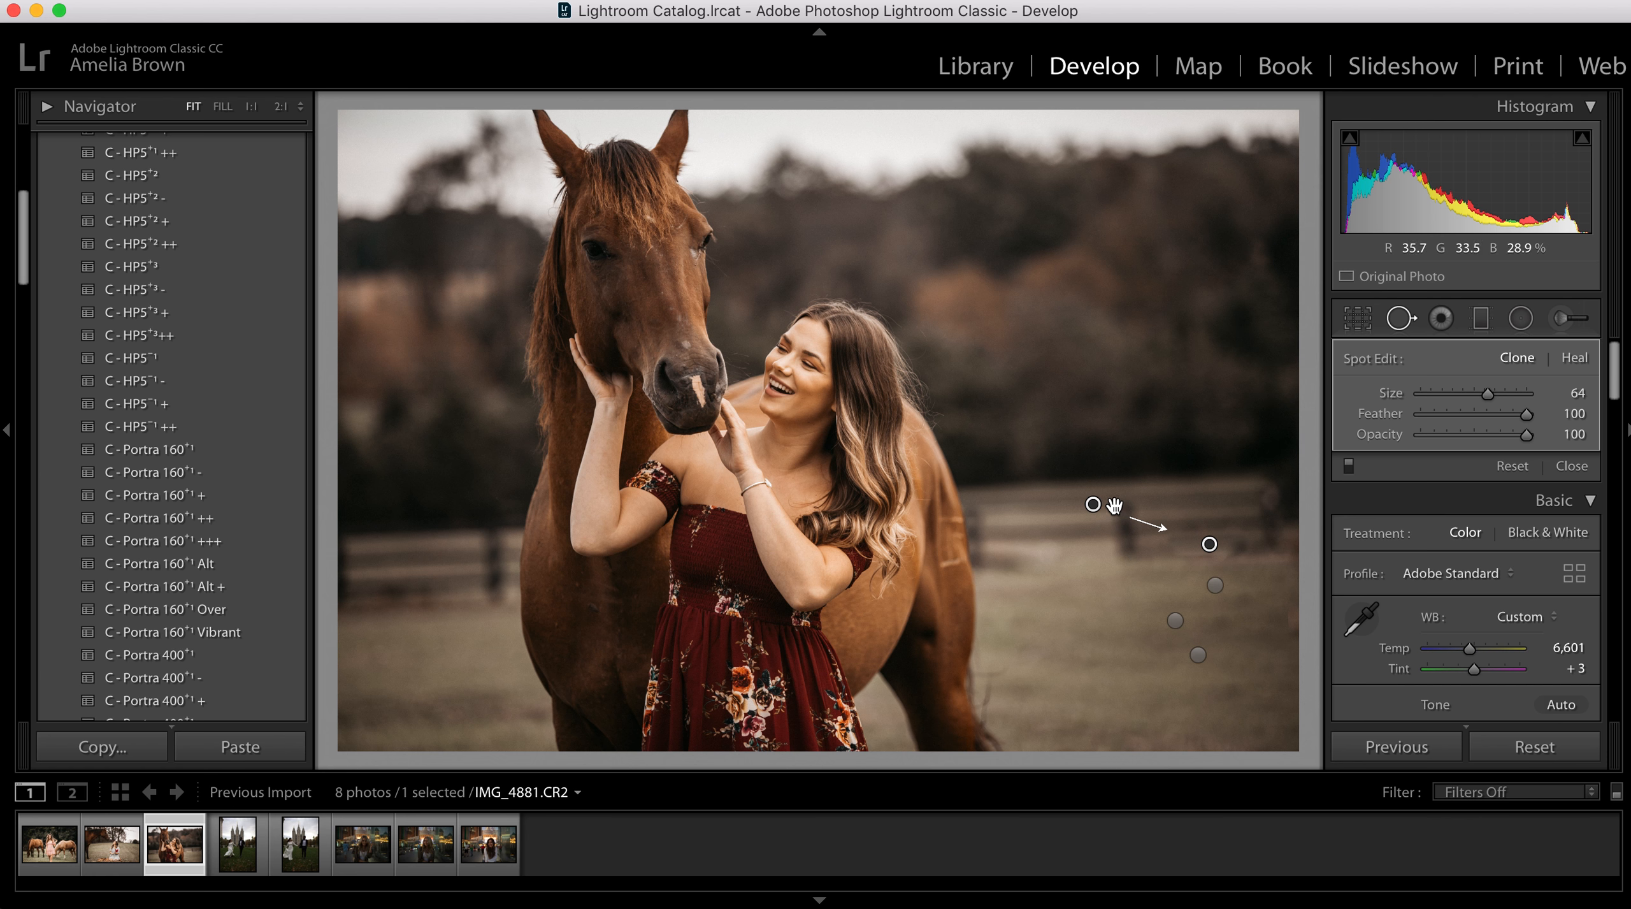
pyautogui.moveTo(1113, 504)
pyautogui.mouseDown()
pyautogui.moveTo(1228, 514)
pyautogui.moveTo(1061, 535)
pyautogui.moveTo(1243, 515)
pyautogui.mouseUp()
pyautogui.press('q')
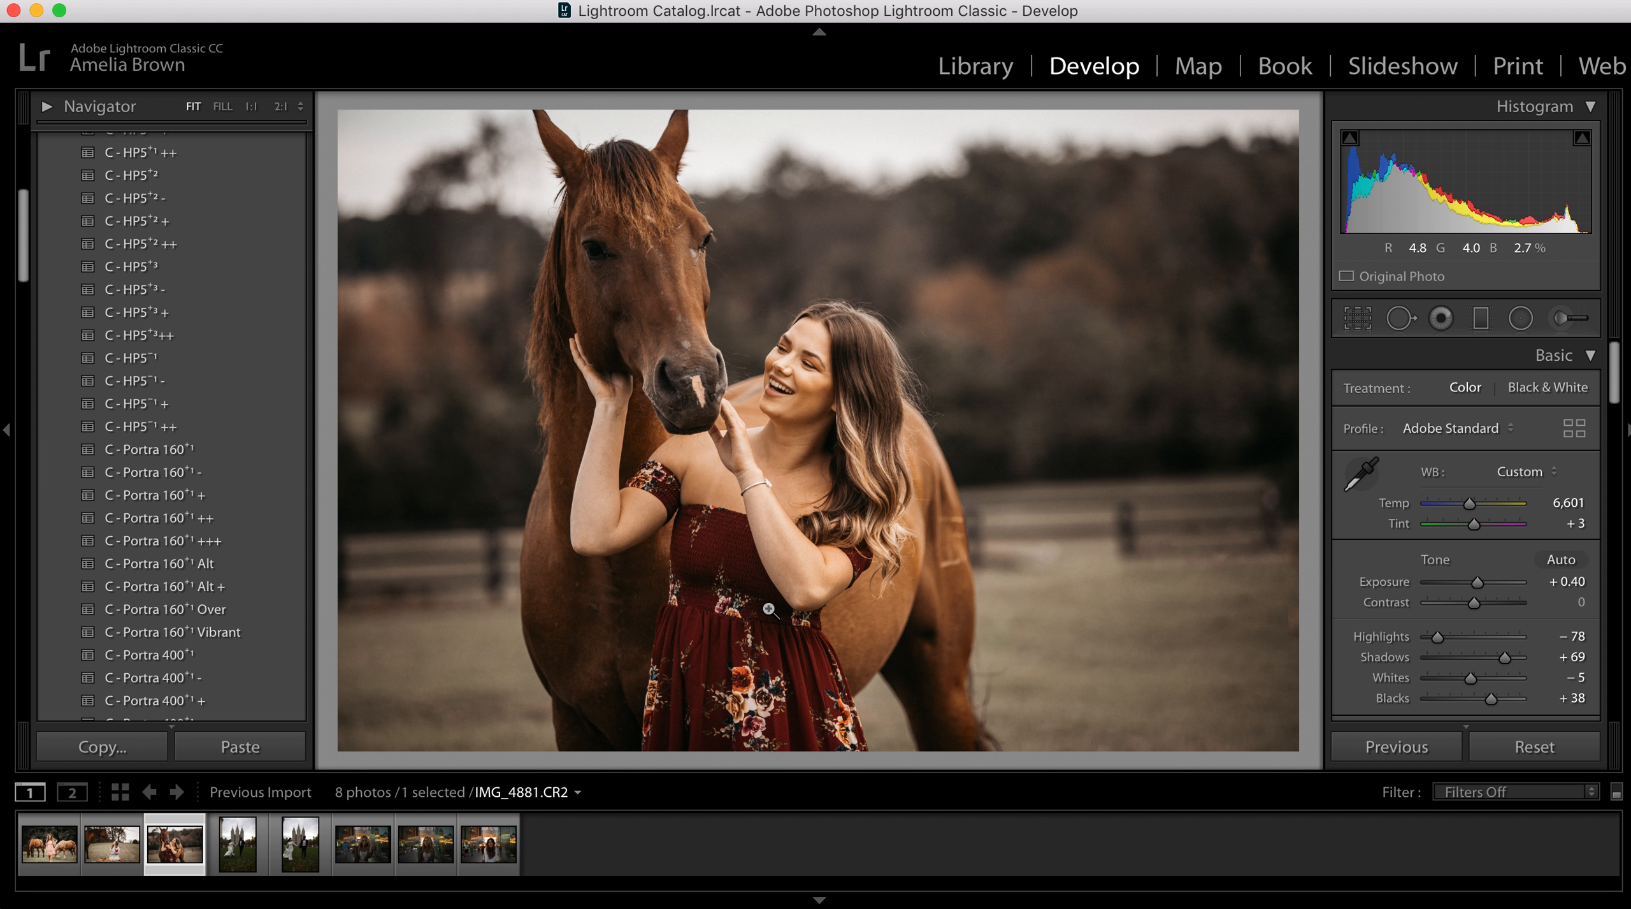
# Compare the before and after versions of the portrait of the woman holding the horse's head.
pyautogui.press('\\')
pyautogui.press('\\')
pyautogui.press('\\')
pyautogui.press('\\')
pyautogui.press('\\')
pyautogui.press('\\')
pyautogui.press('\\')
pyautogui.press('\\')
pyautogui.press('\\')
pyautogui.press('\\')
pyautogui.press('\\')
pyautogui.press('\\')
pyautogui.press('\\')
pyautogui.press('\\')
pyautogui.press('\\')
pyautogui.press('\\')
# Paste the copied settings onto the wedding photo IMG_1429.CR2 and set its exposure to +0.80.
pyautogui.press('Right')
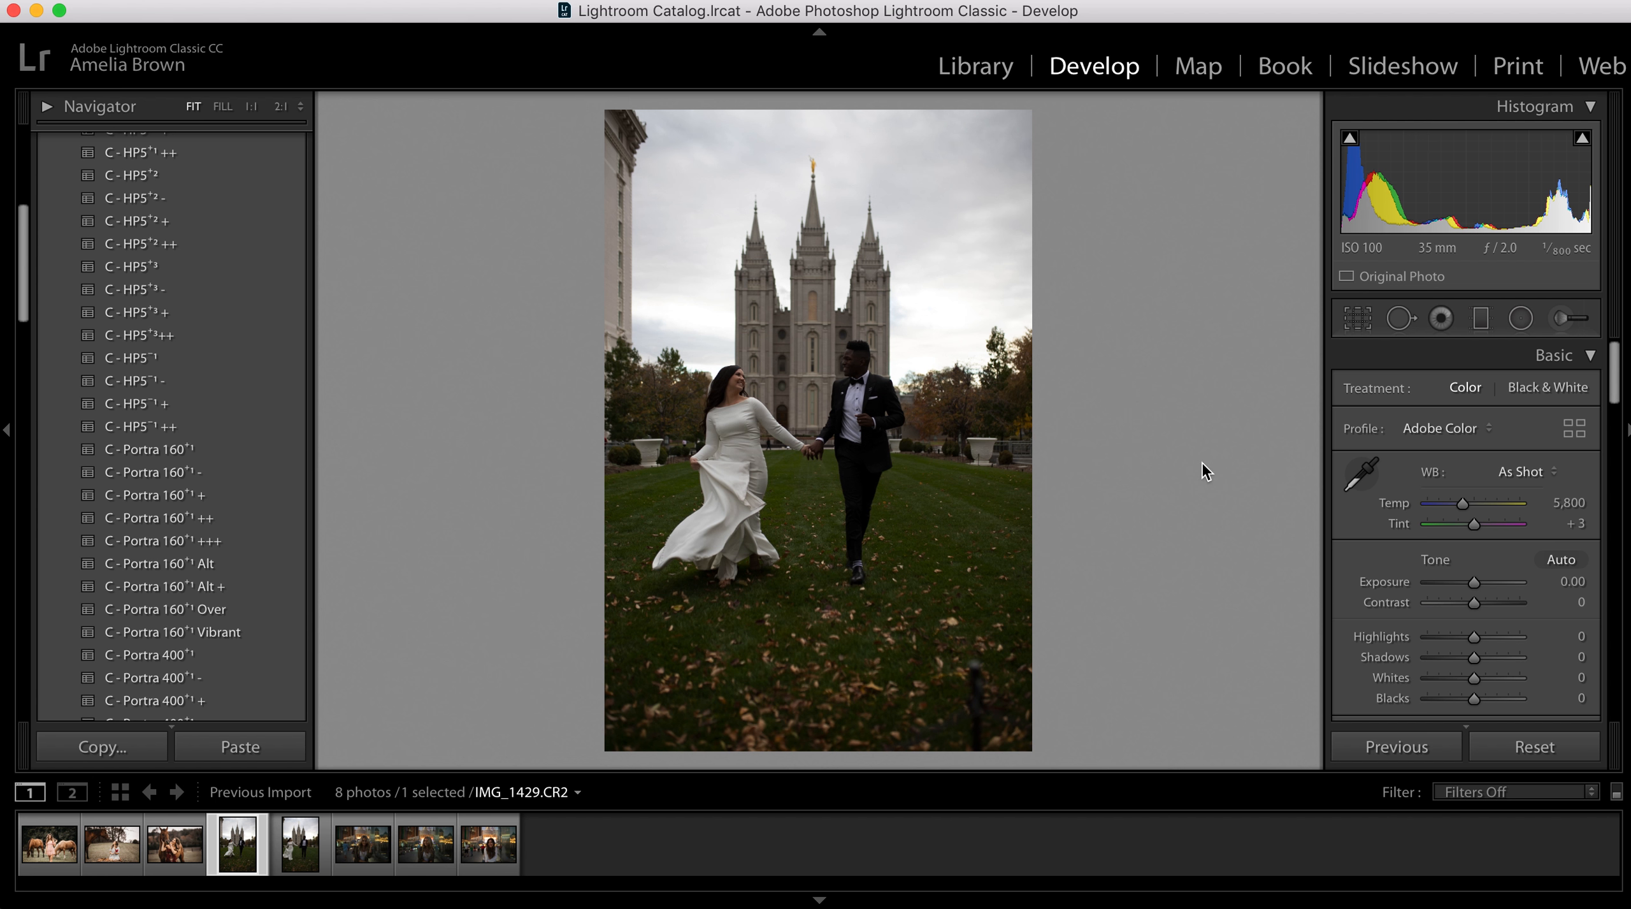
pyautogui.press('Left')
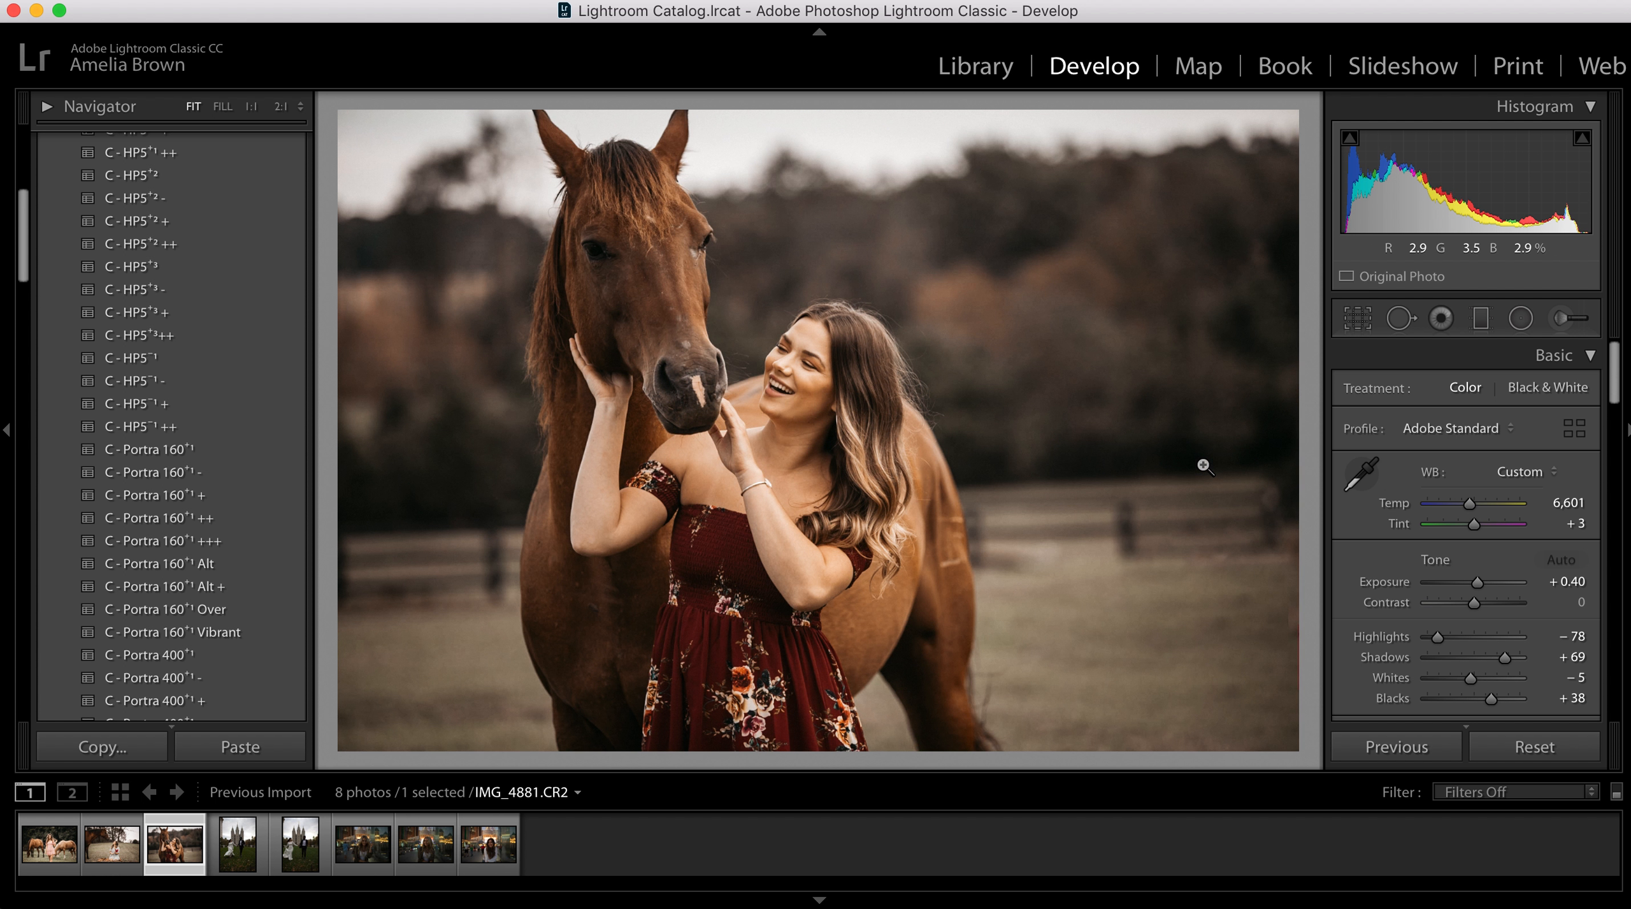
pyautogui.press('Right')
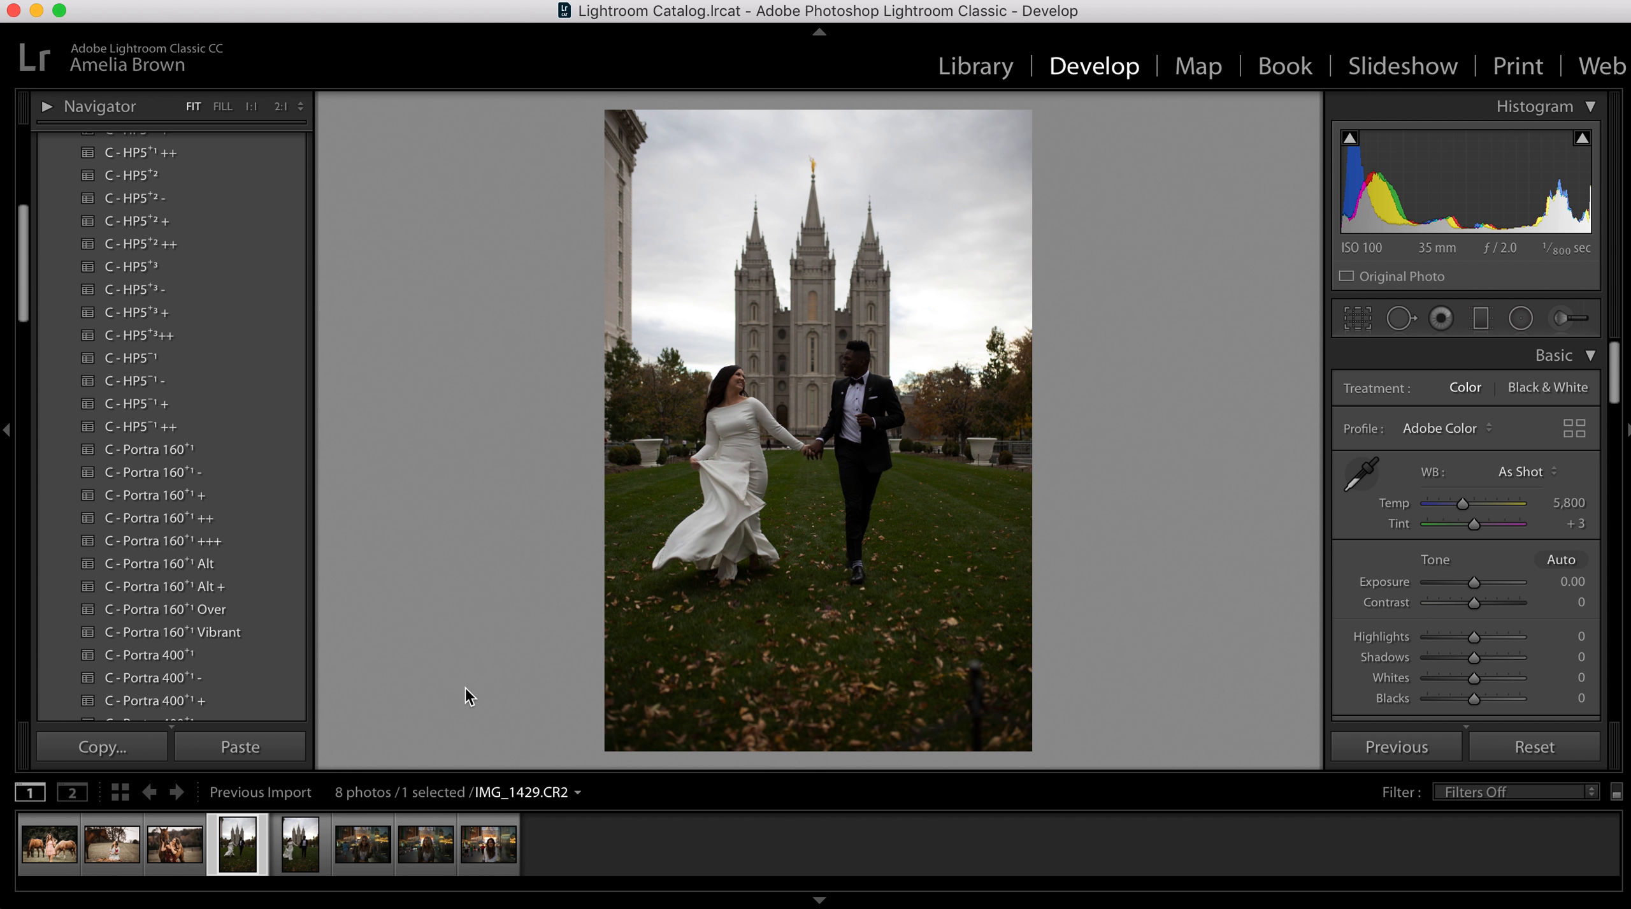
pyautogui.click(263, 747)
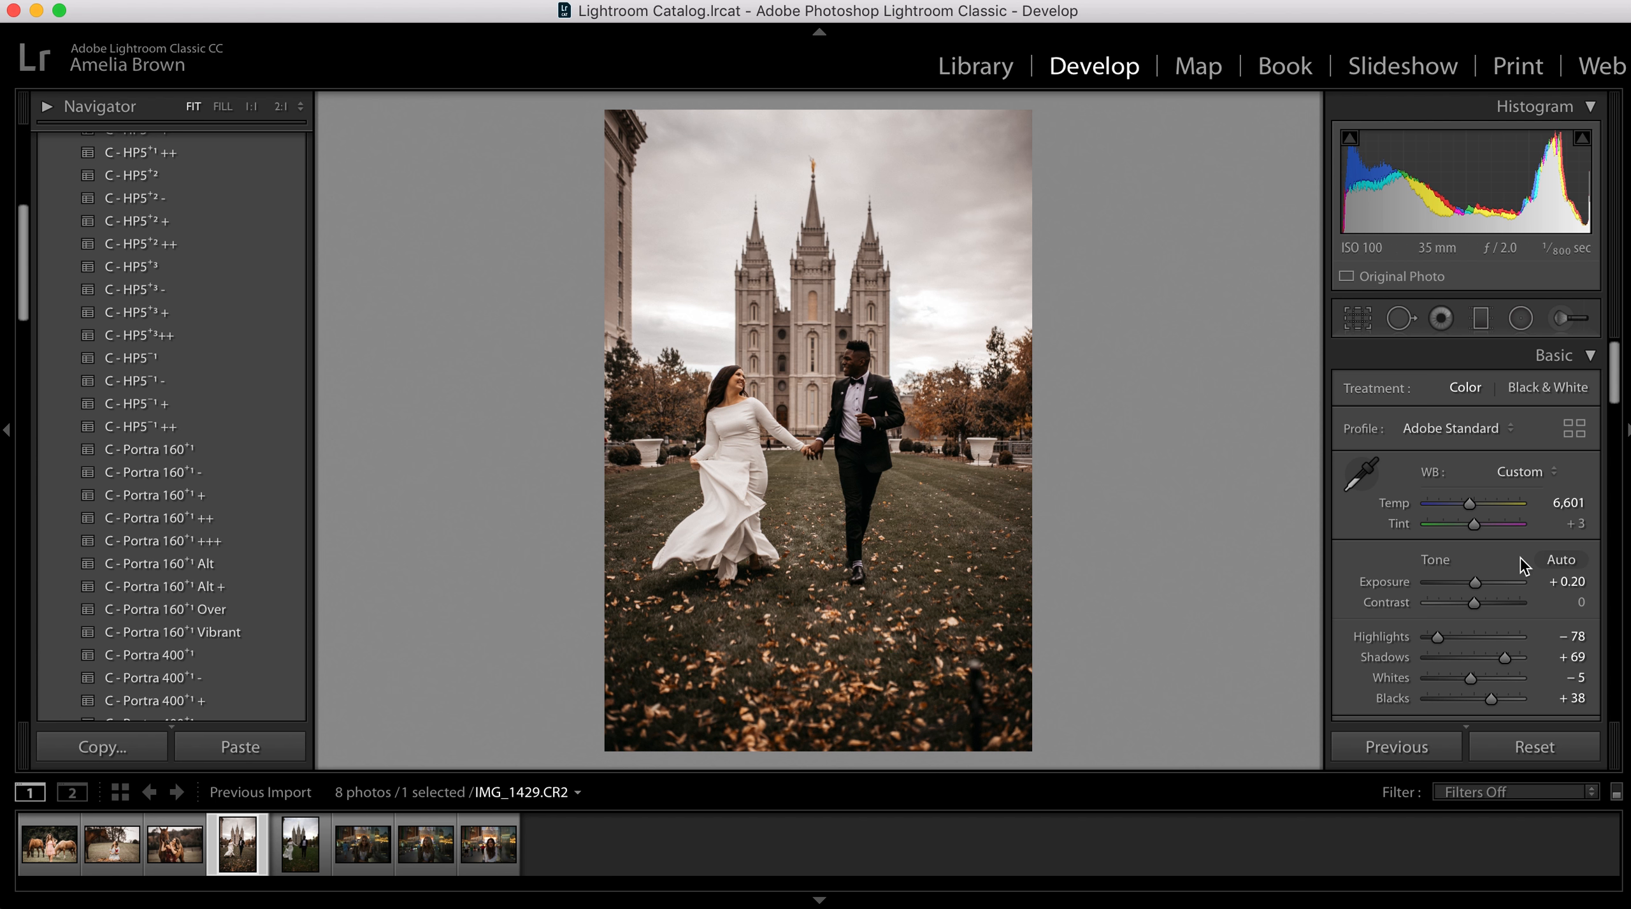
pyautogui.moveTo(1476, 591); pyautogui.dragTo(1482, 592)
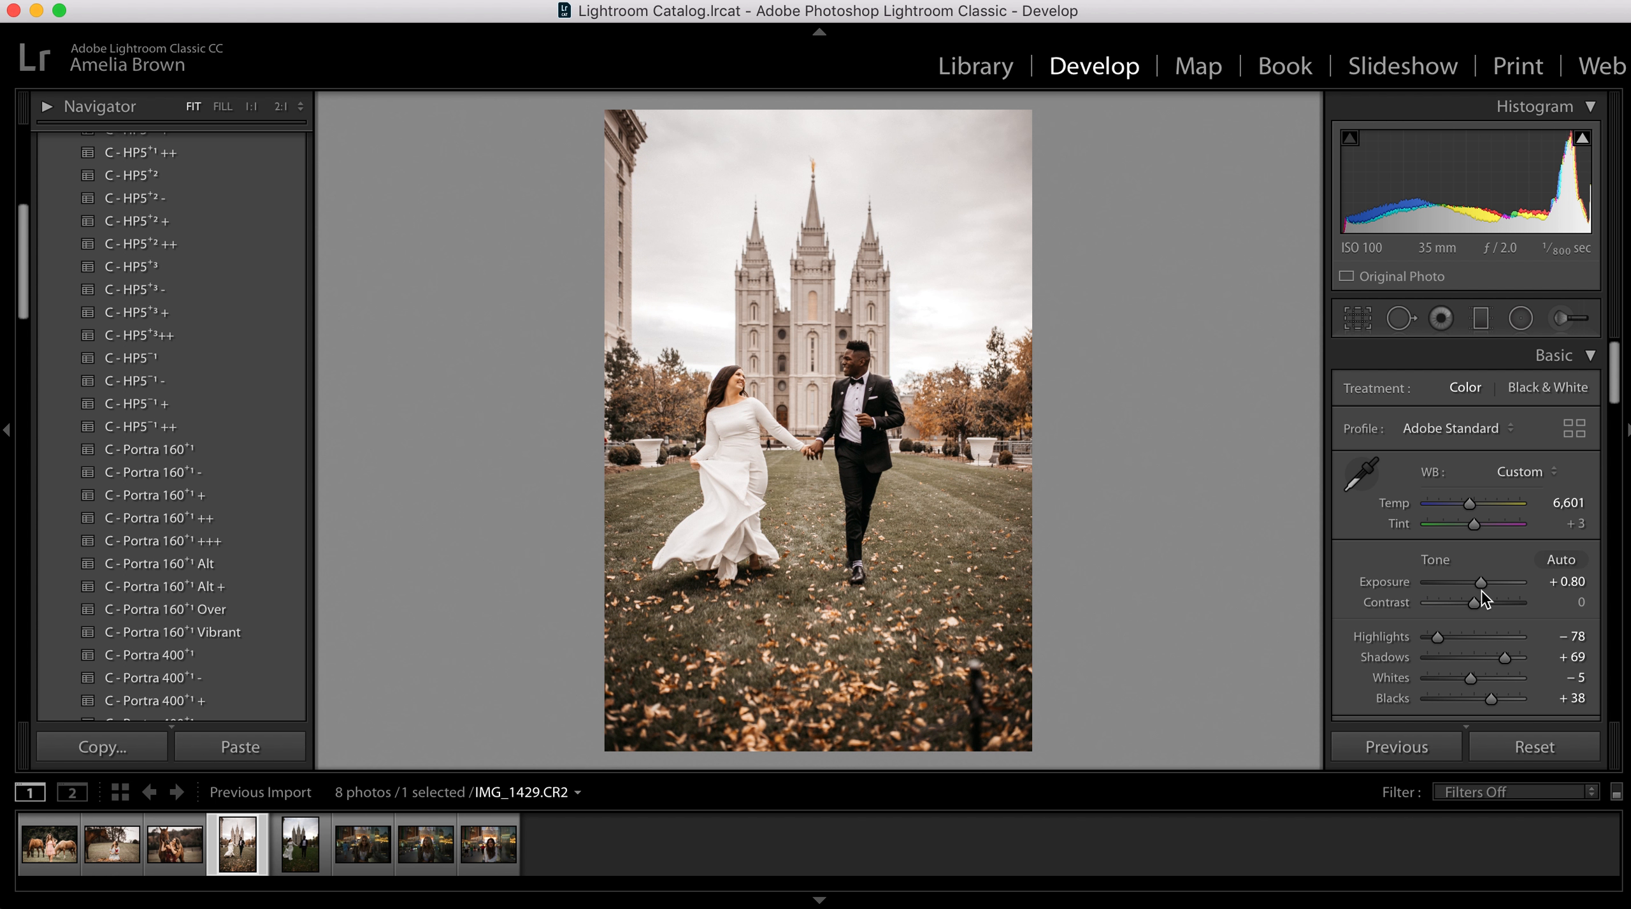
# Paste the copied settings onto IMG_1430.CR2, set exposure to +0.85 and shadows to +77, and compare before and after.
pyautogui.click(300, 845)
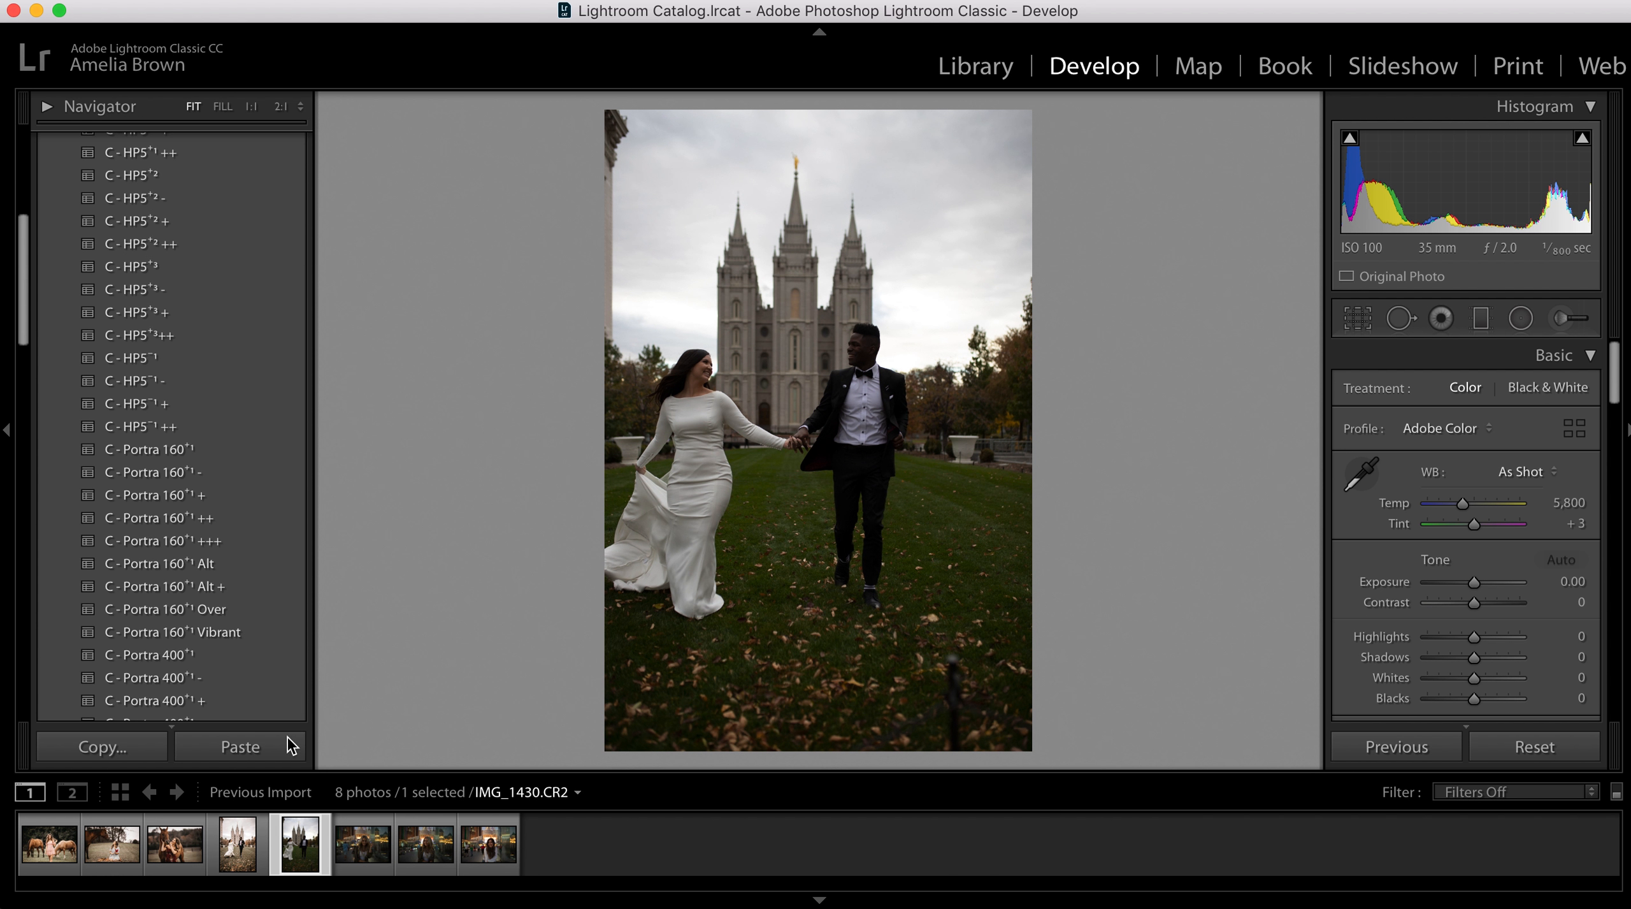
pyautogui.click(271, 747)
pyautogui.moveTo(1474, 592); pyautogui.dragTo(1480, 593)
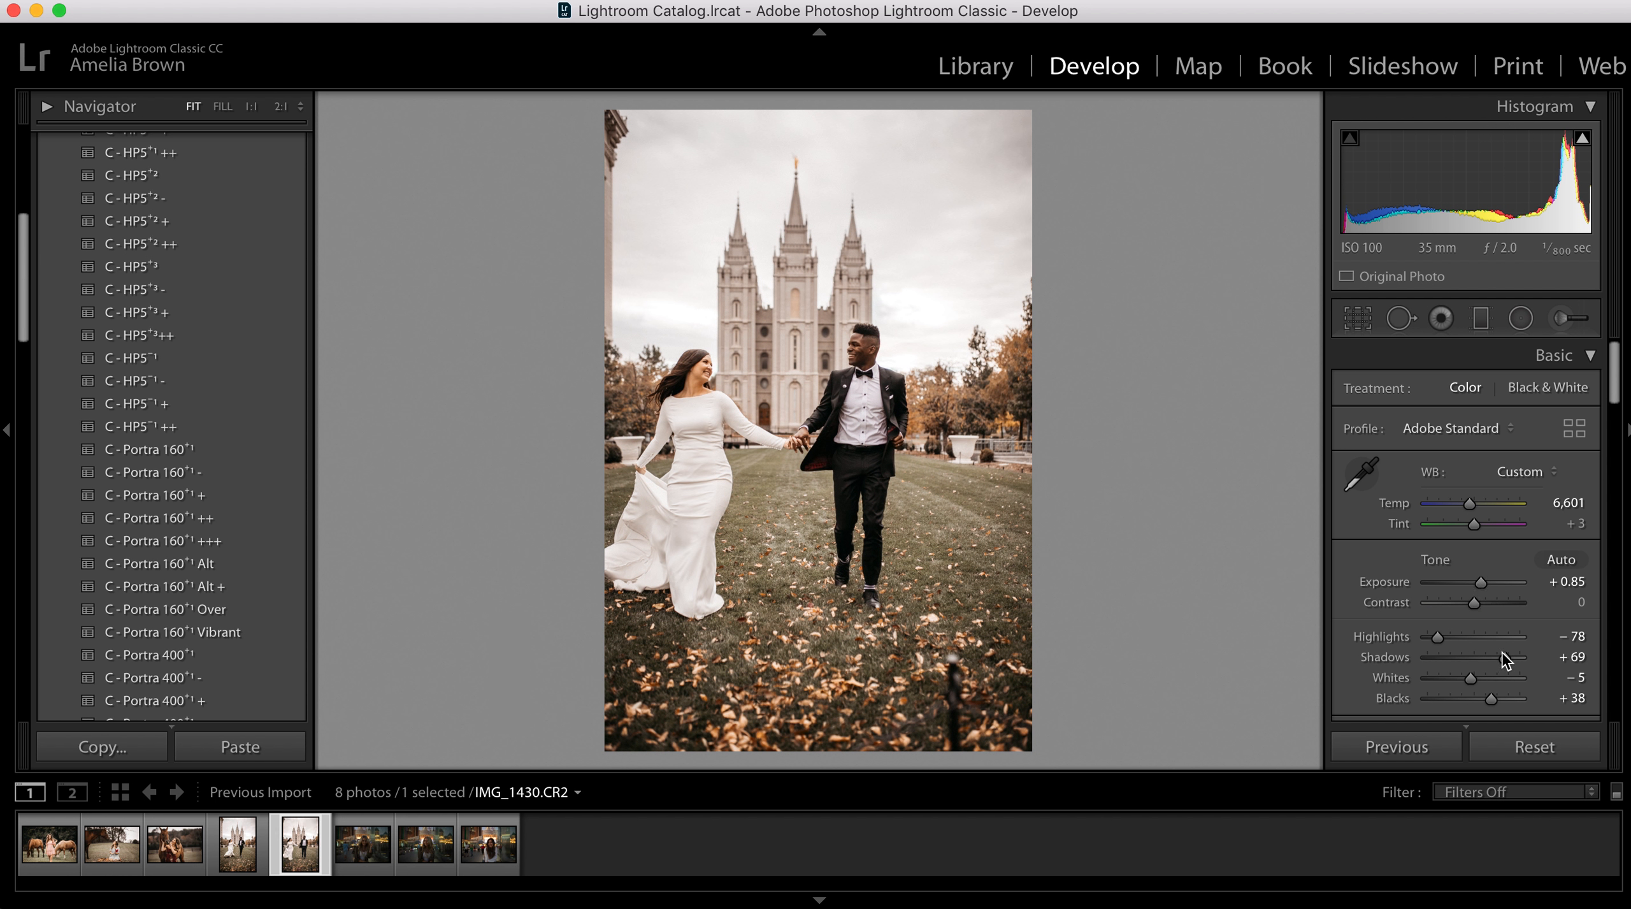
pyautogui.moveTo(1507, 657); pyautogui.dragTo(1510, 659)
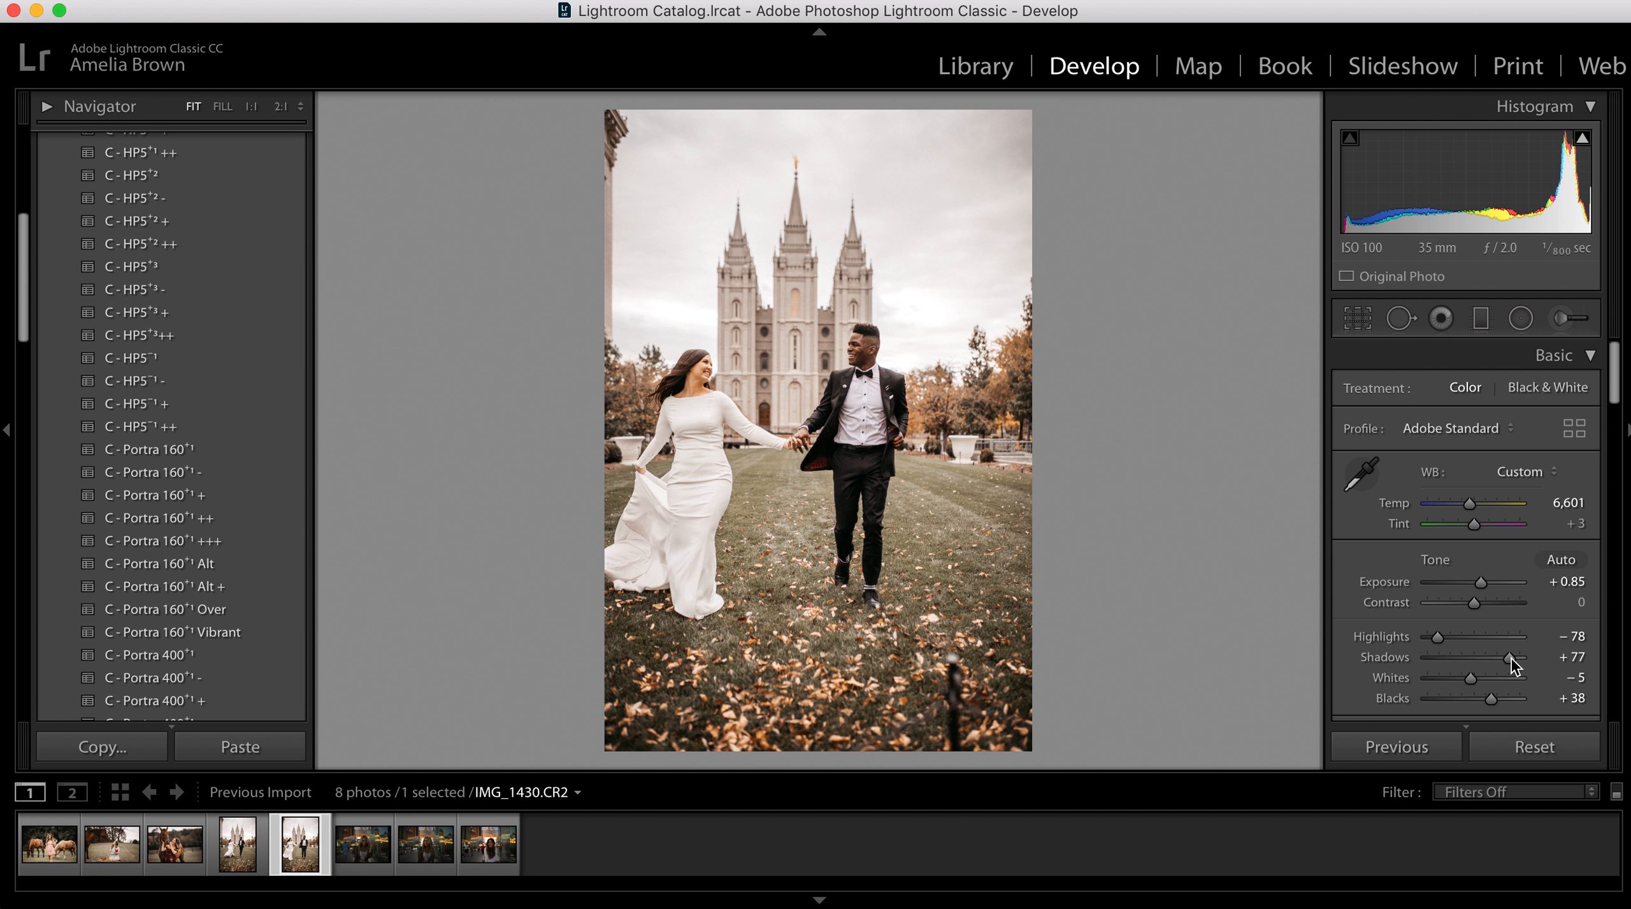
pyautogui.press('\\')
pyautogui.press('\\')
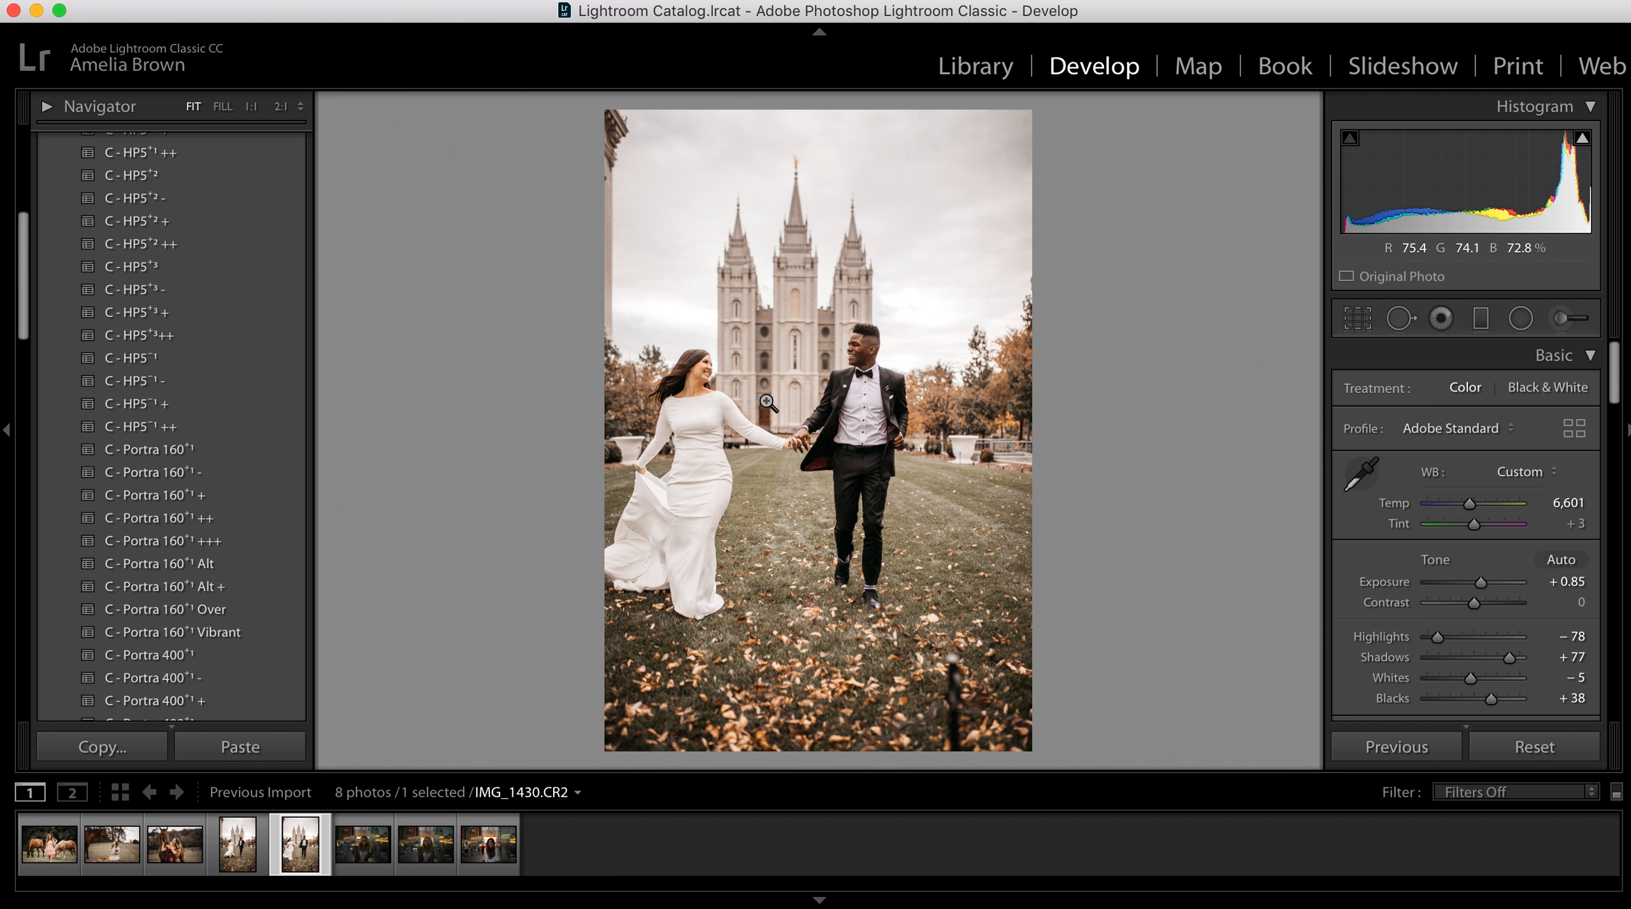
# Return to IMG_4778.CR2 and reopen its Spot Removal edits.
pyautogui.press('Left')
pyautogui.press('Left')
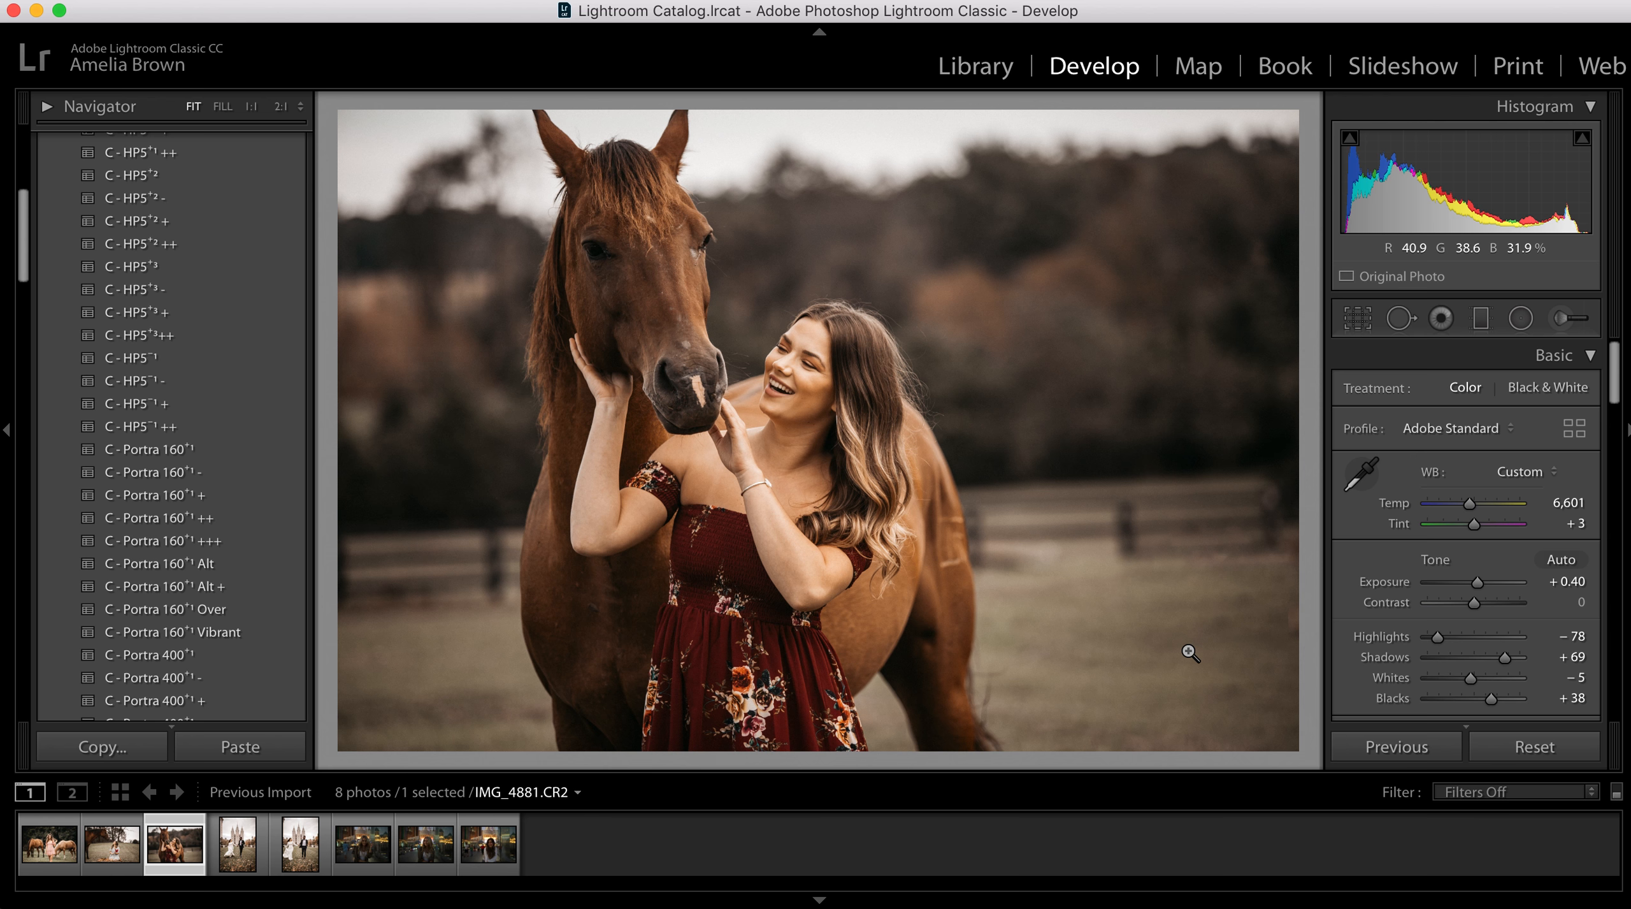
pyautogui.press('Left')
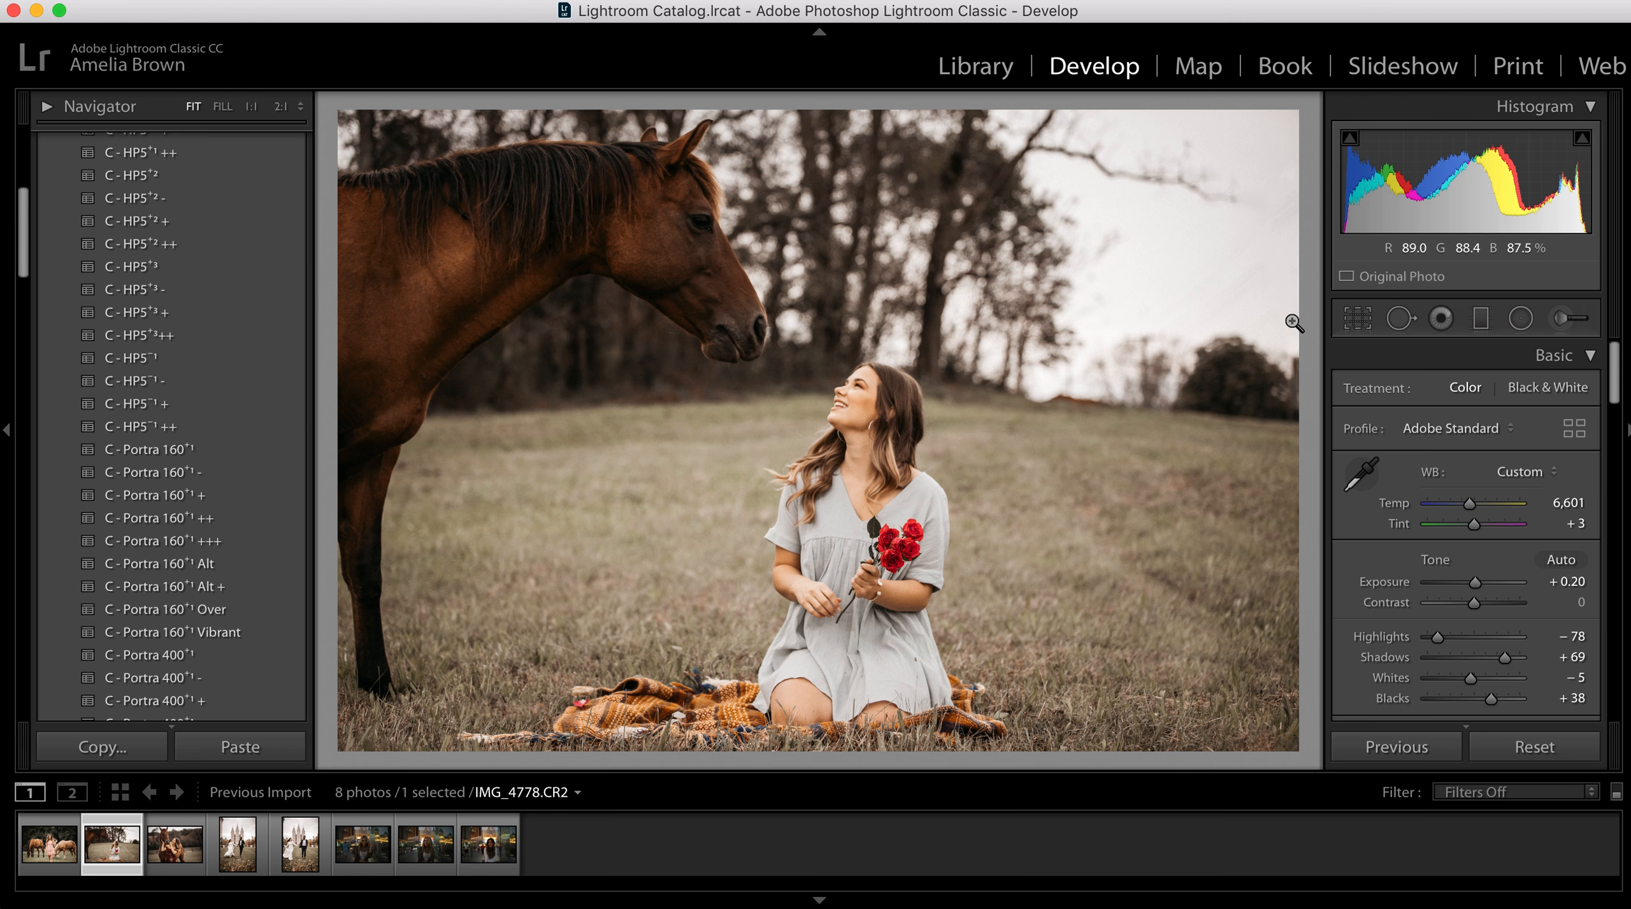
pyautogui.press('q')
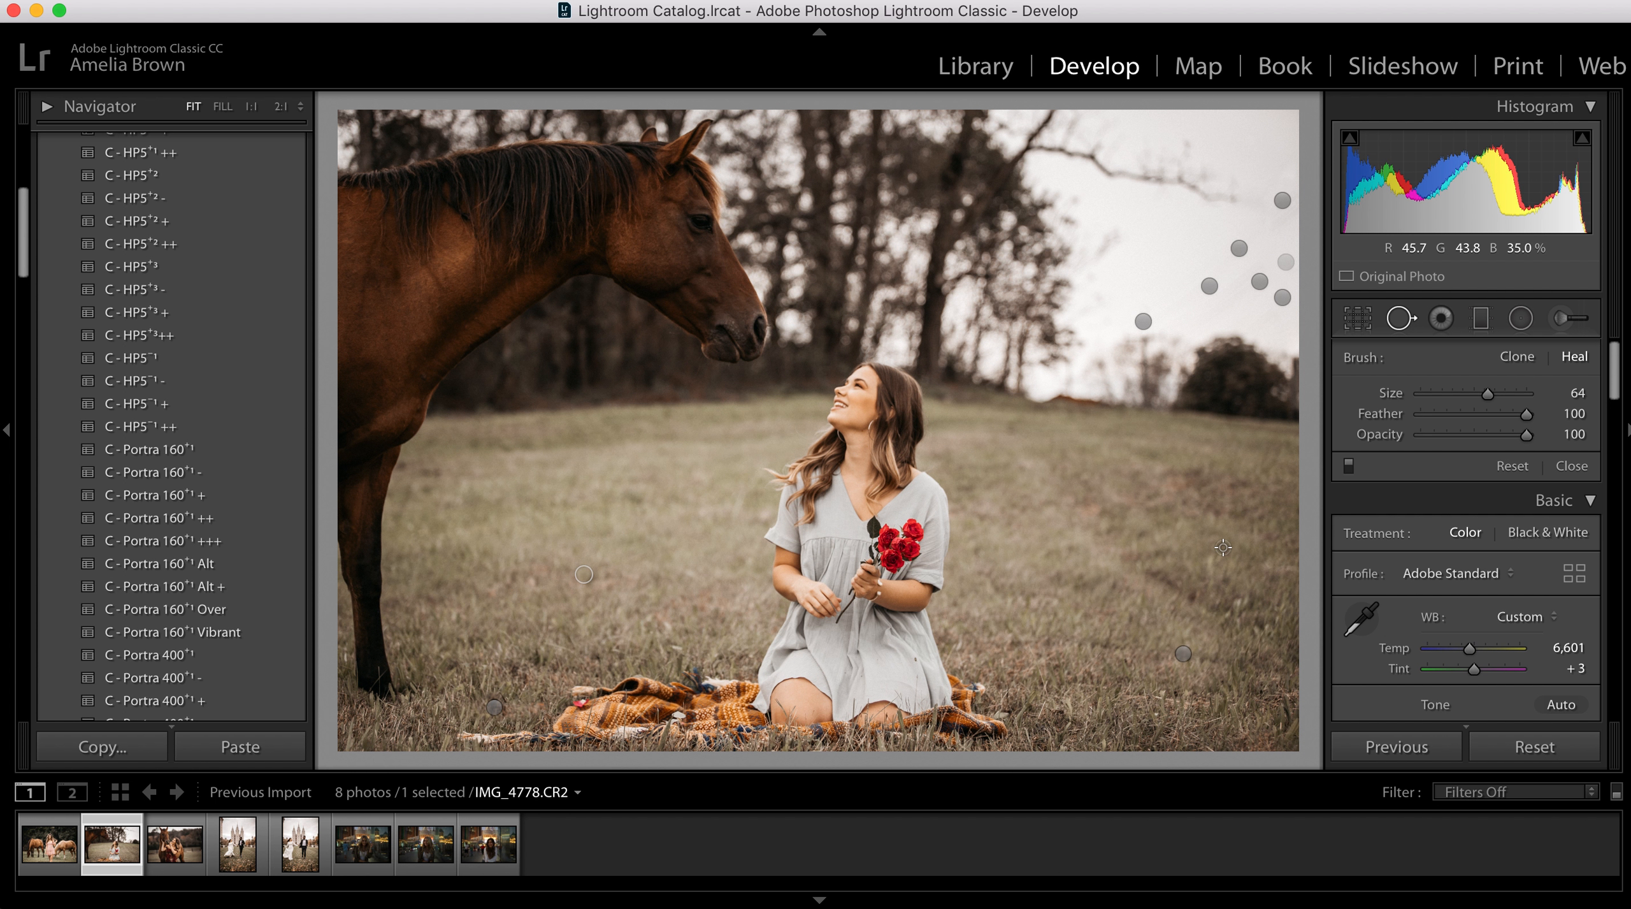